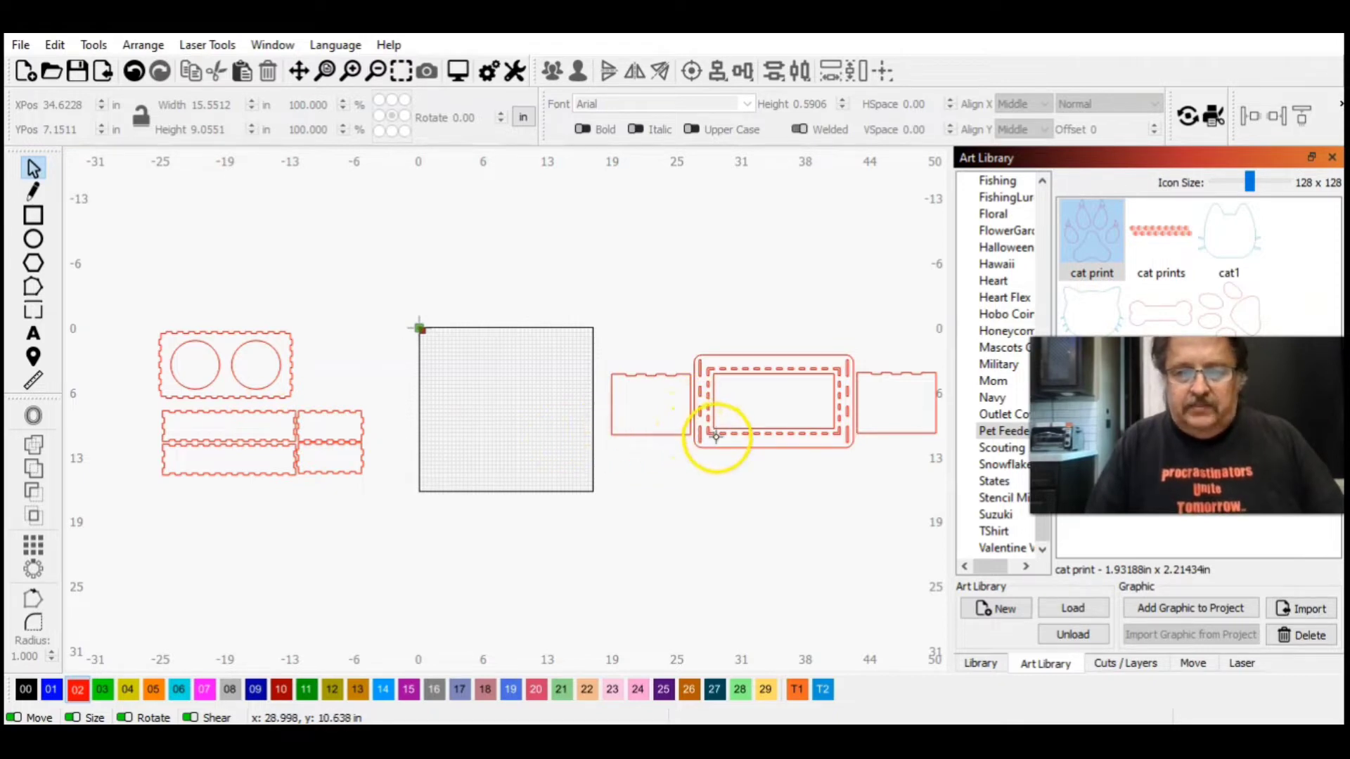
drag(799, 472, 729, 366)
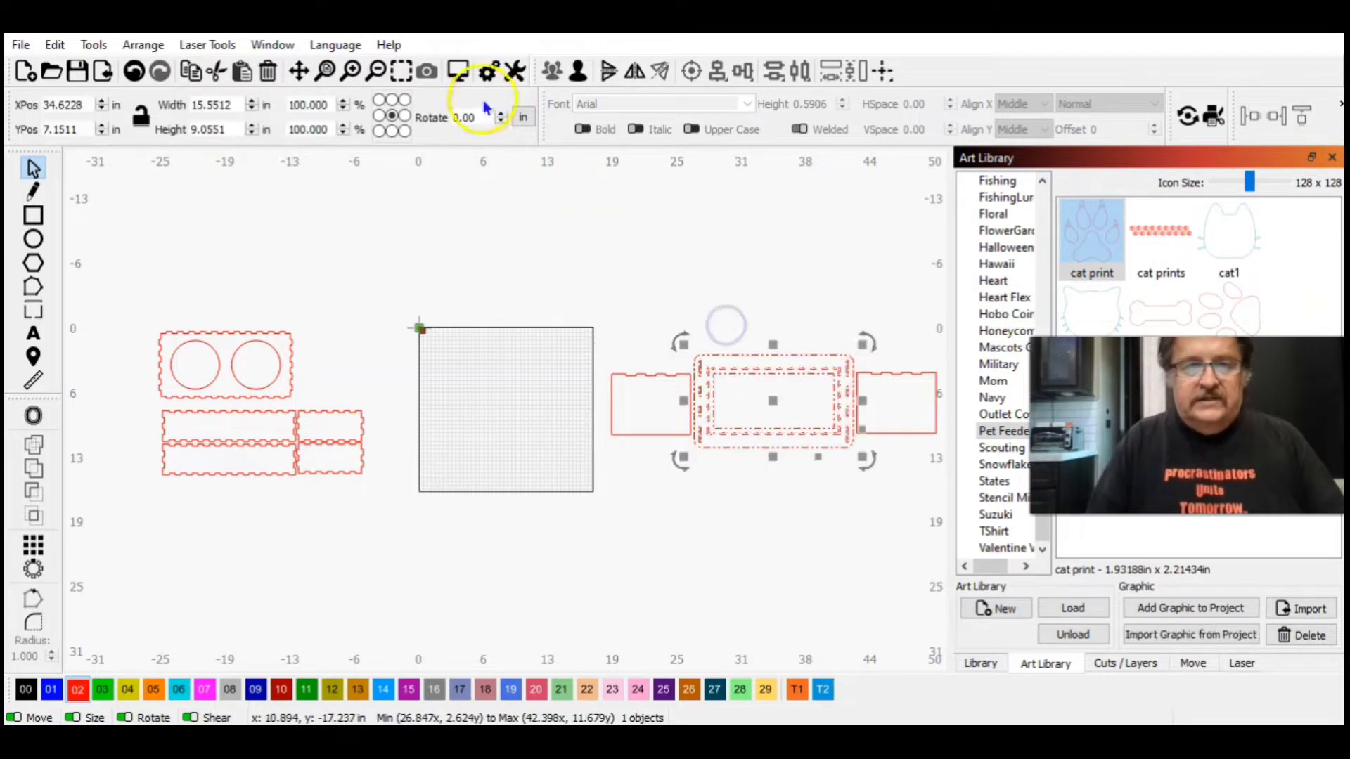
click(408, 69)
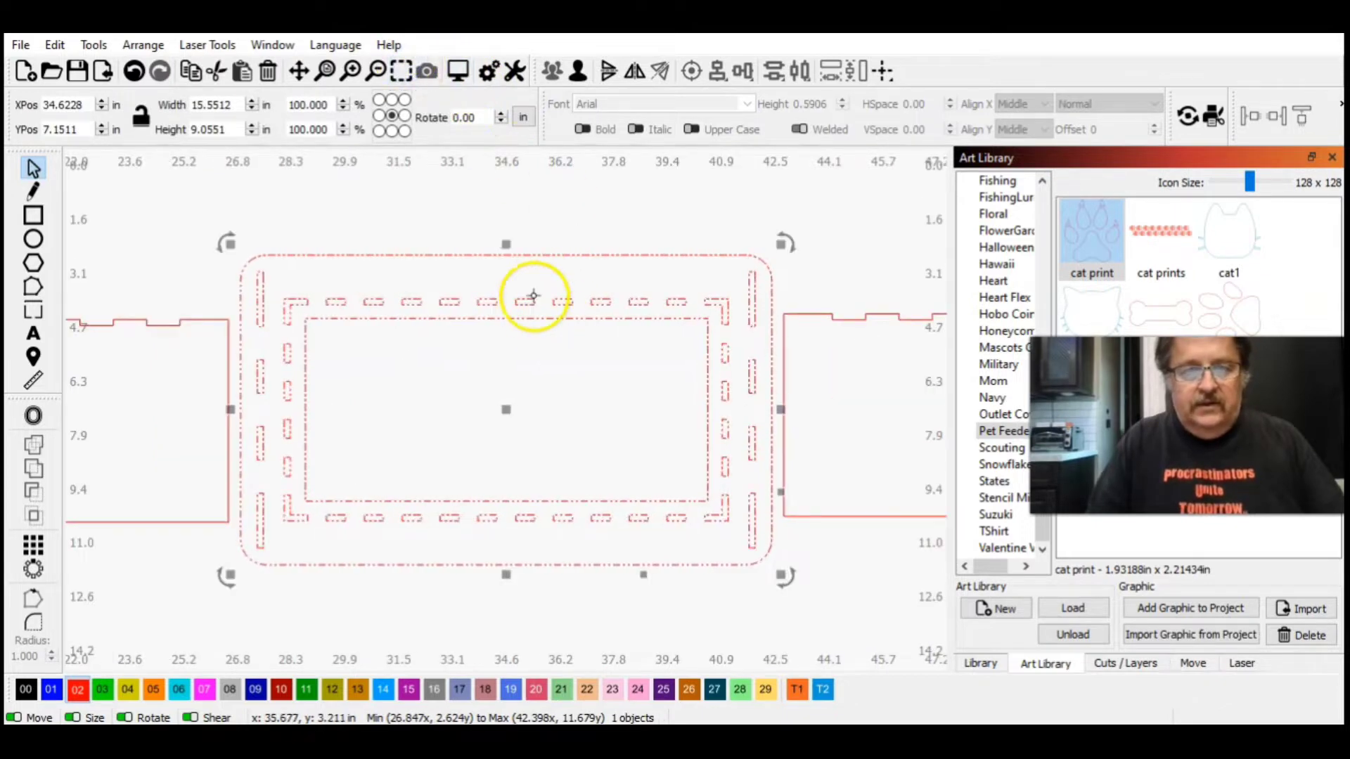
click(567, 182)
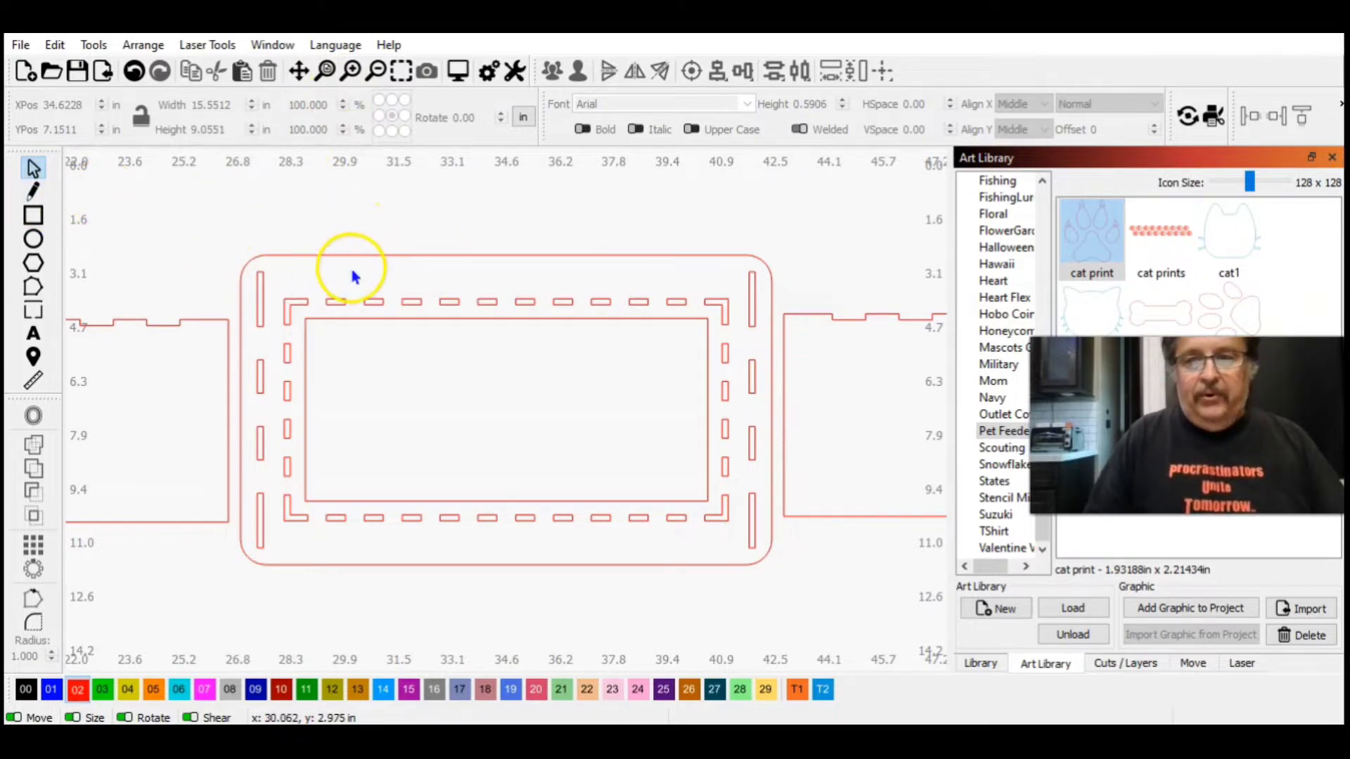
Move the notched side panel on the left of the slotted top panel to the center of the work area.
click(383, 68)
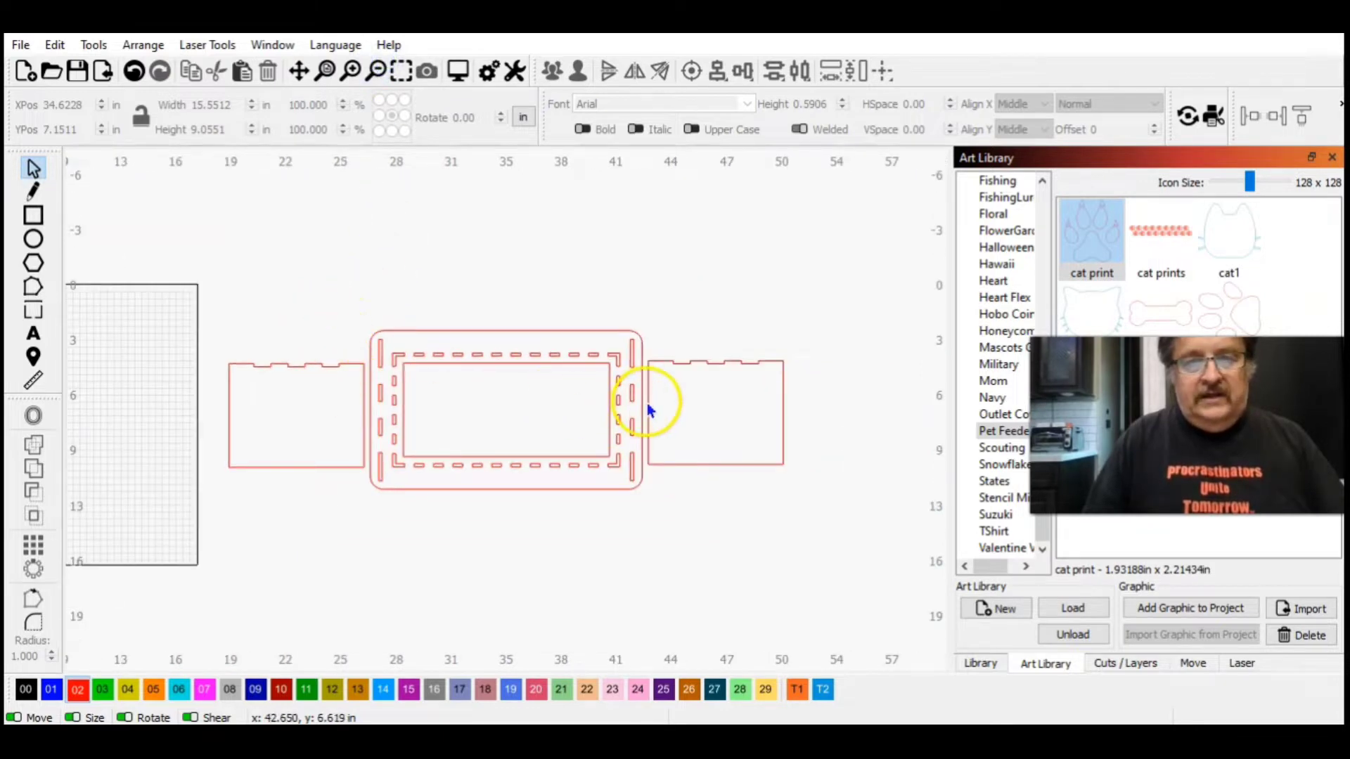
click(290, 366)
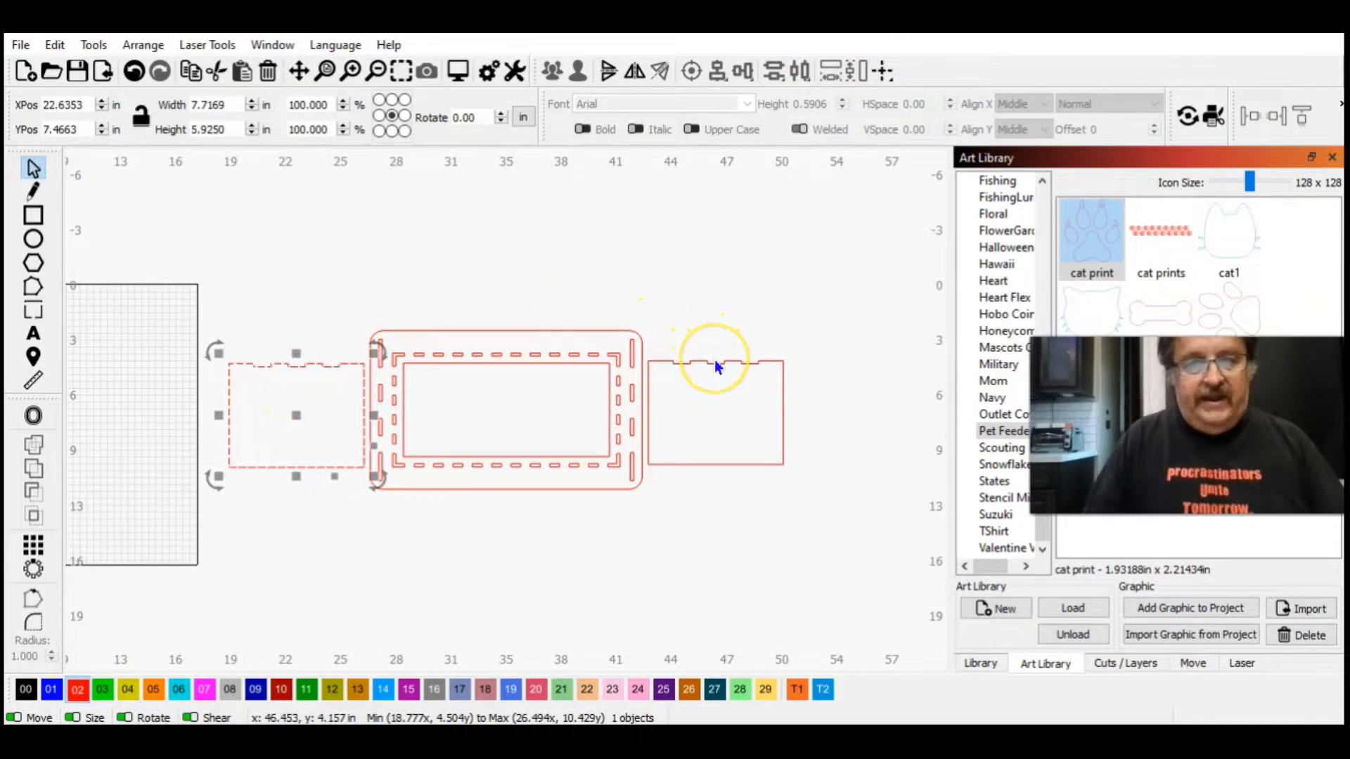
click(882, 71)
click(941, 85)
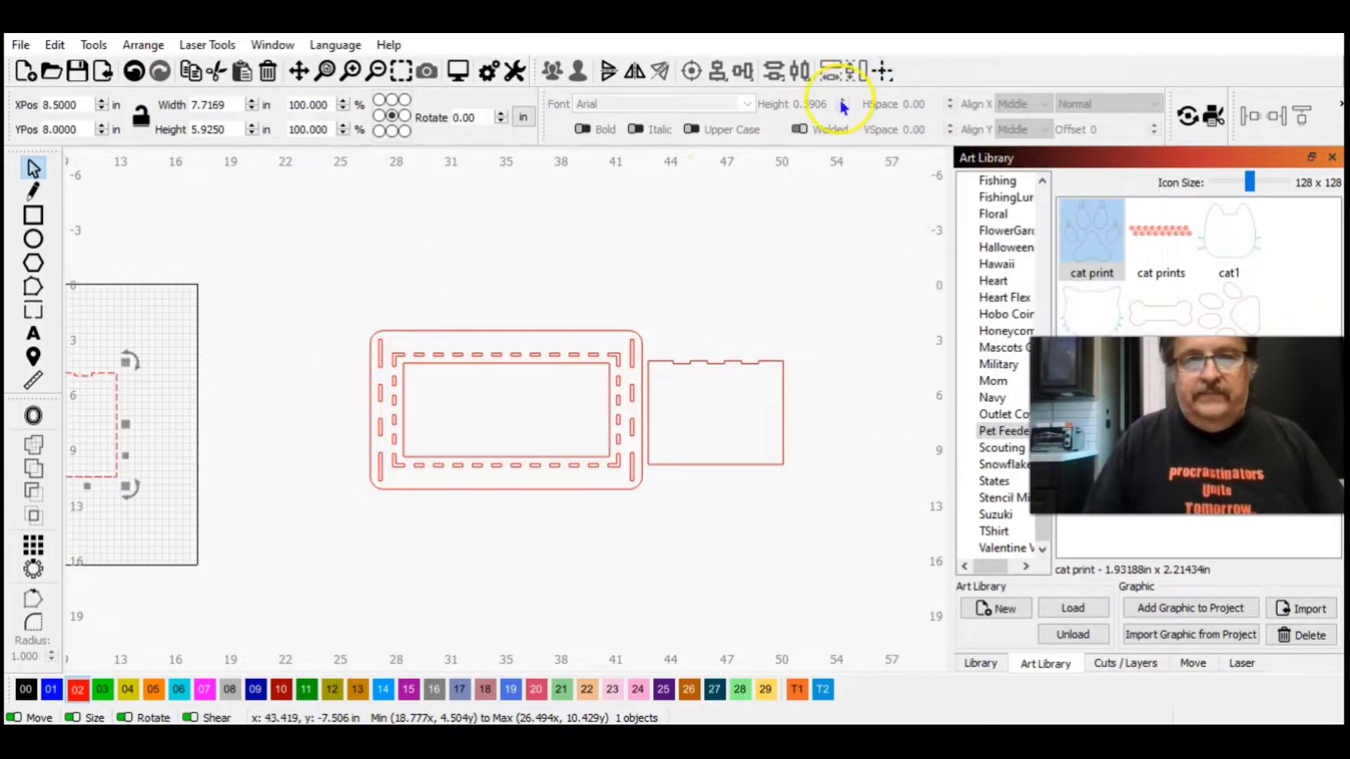
click(325, 70)
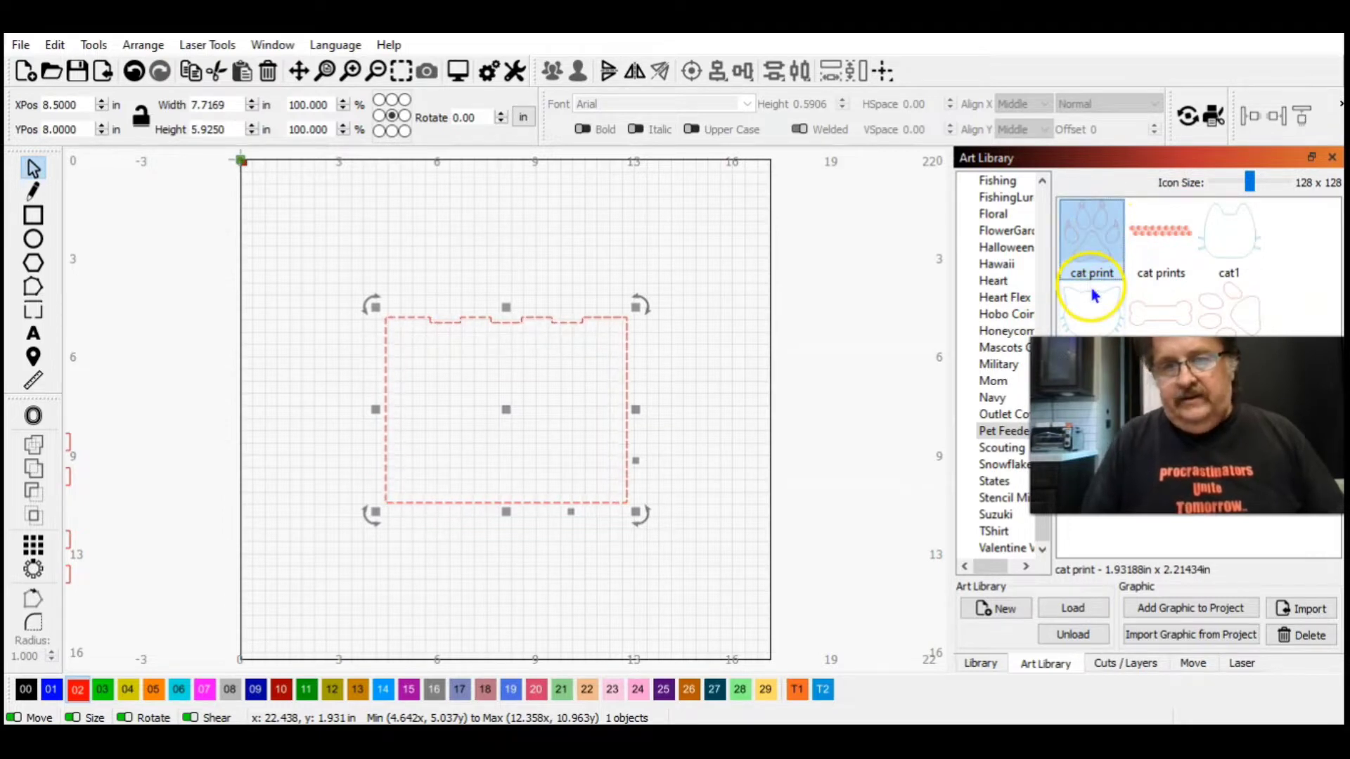
click(892, 344)
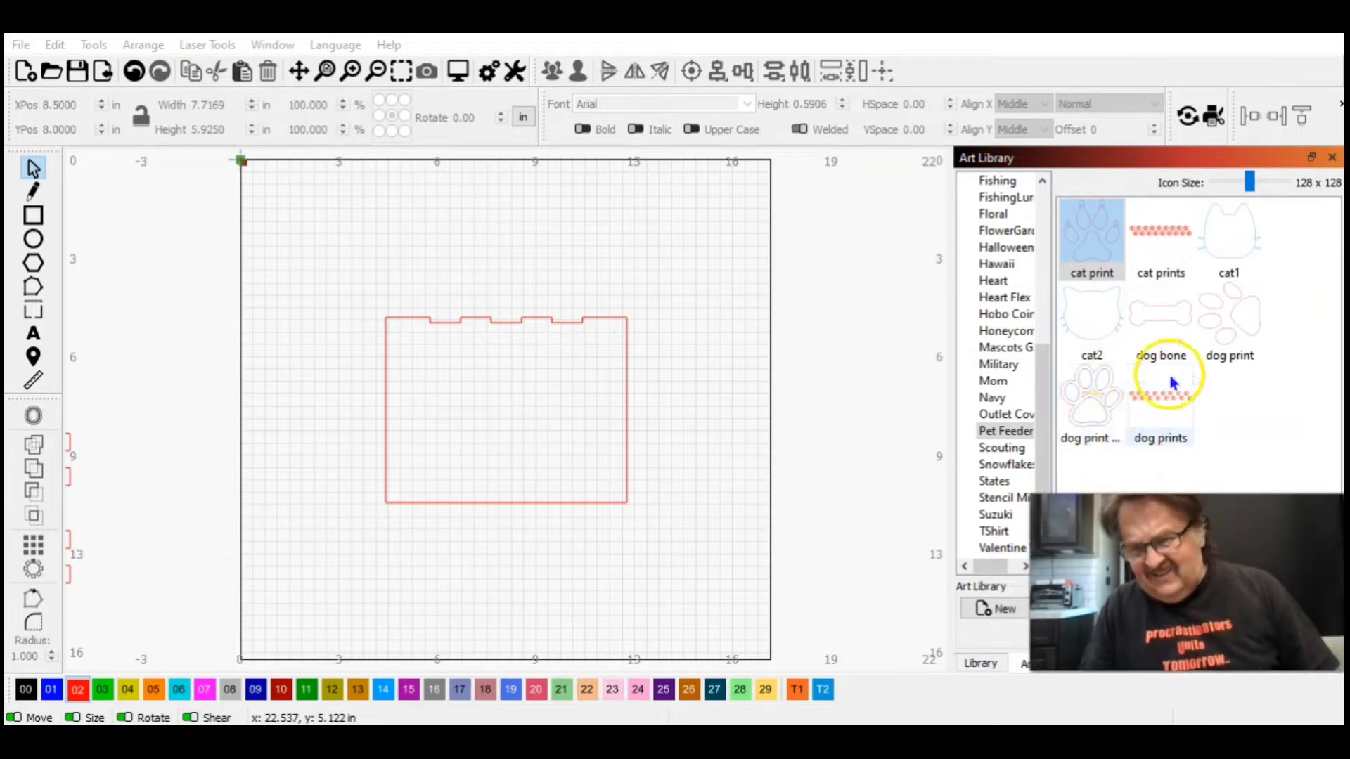
Add the "dog print" graphic from the Pet Feeder art library to the project and rotate it 90 degrees.
click(1238, 321)
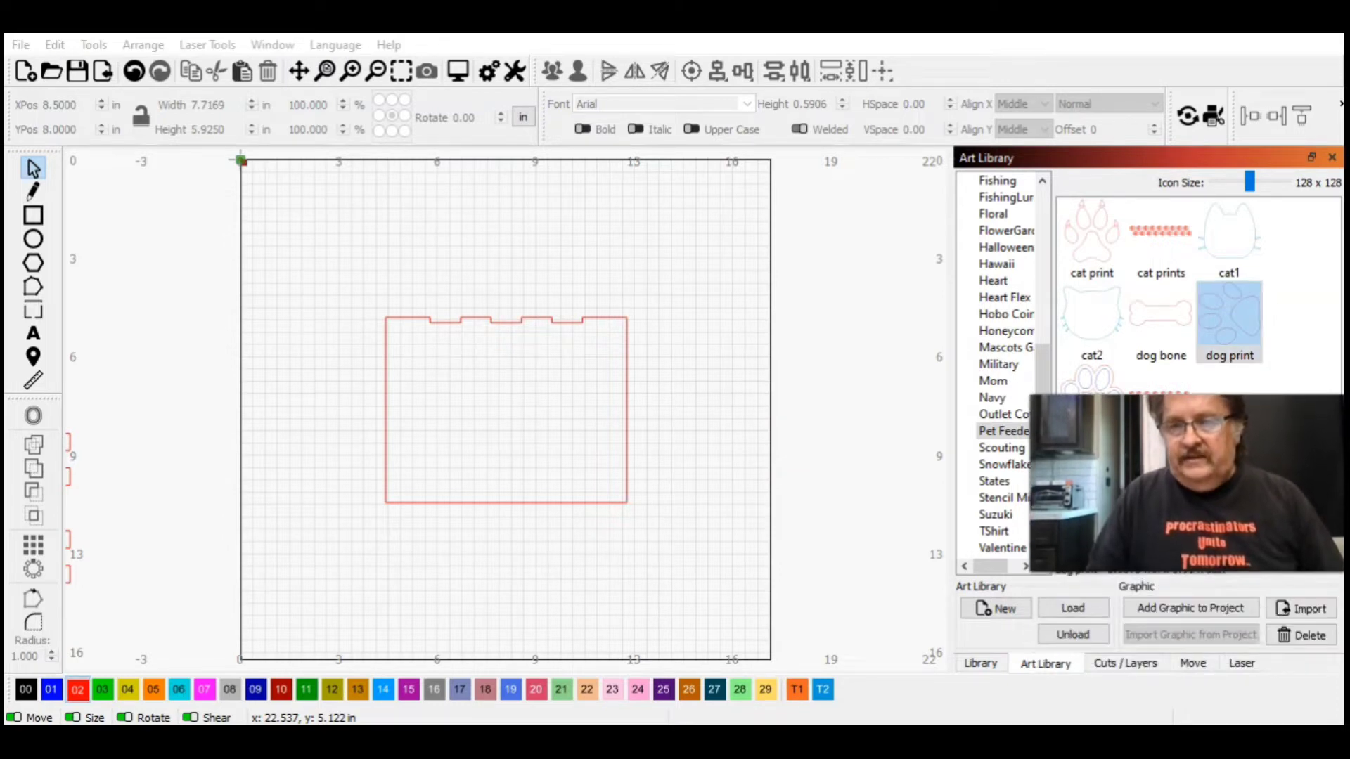
click(1180, 614)
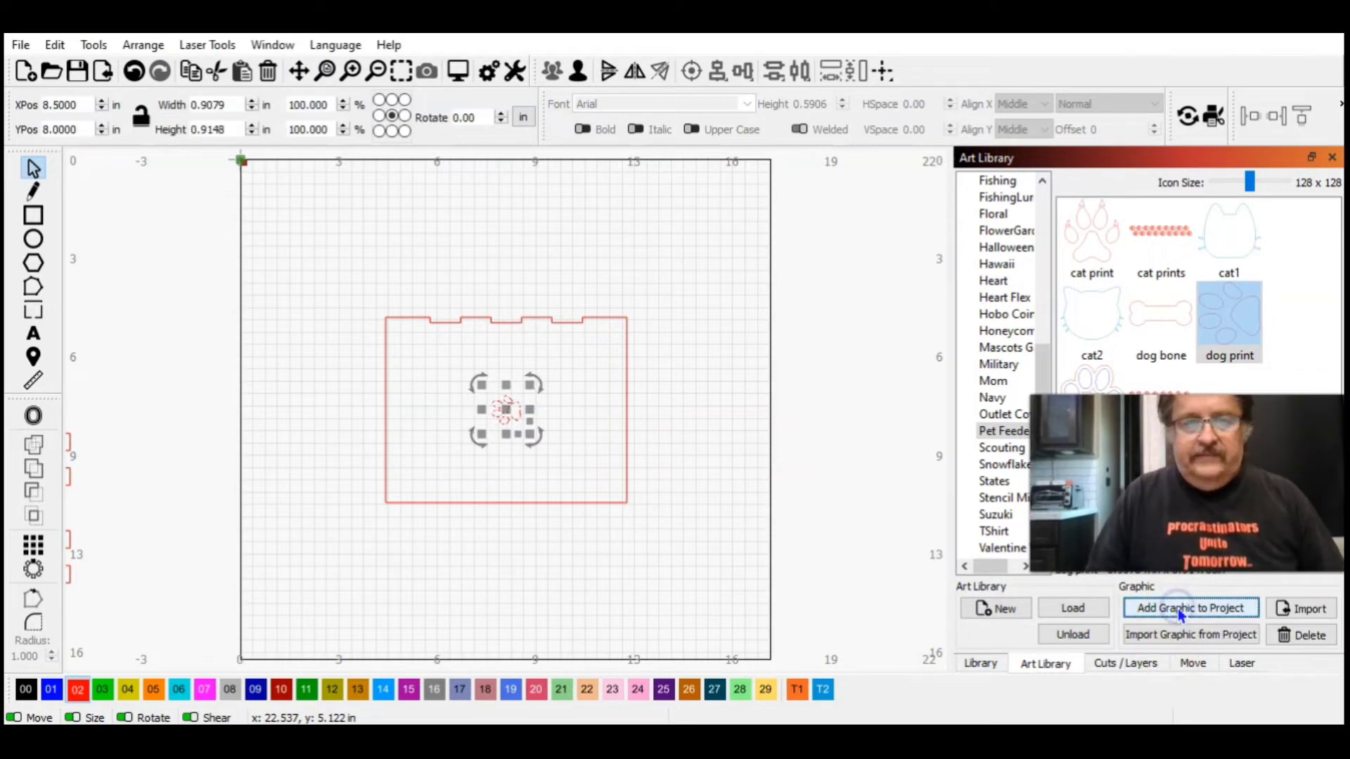
double_click(458, 118)
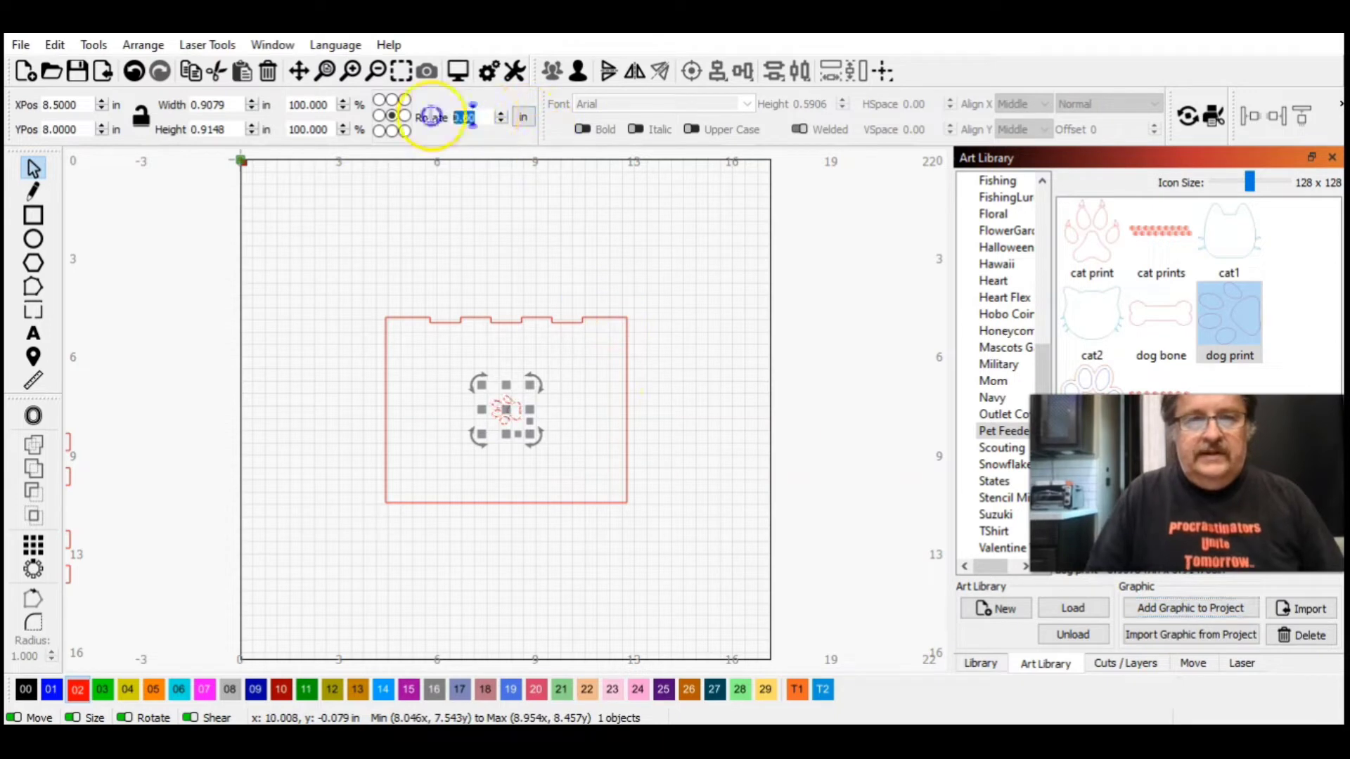
text(90)
key(Return)
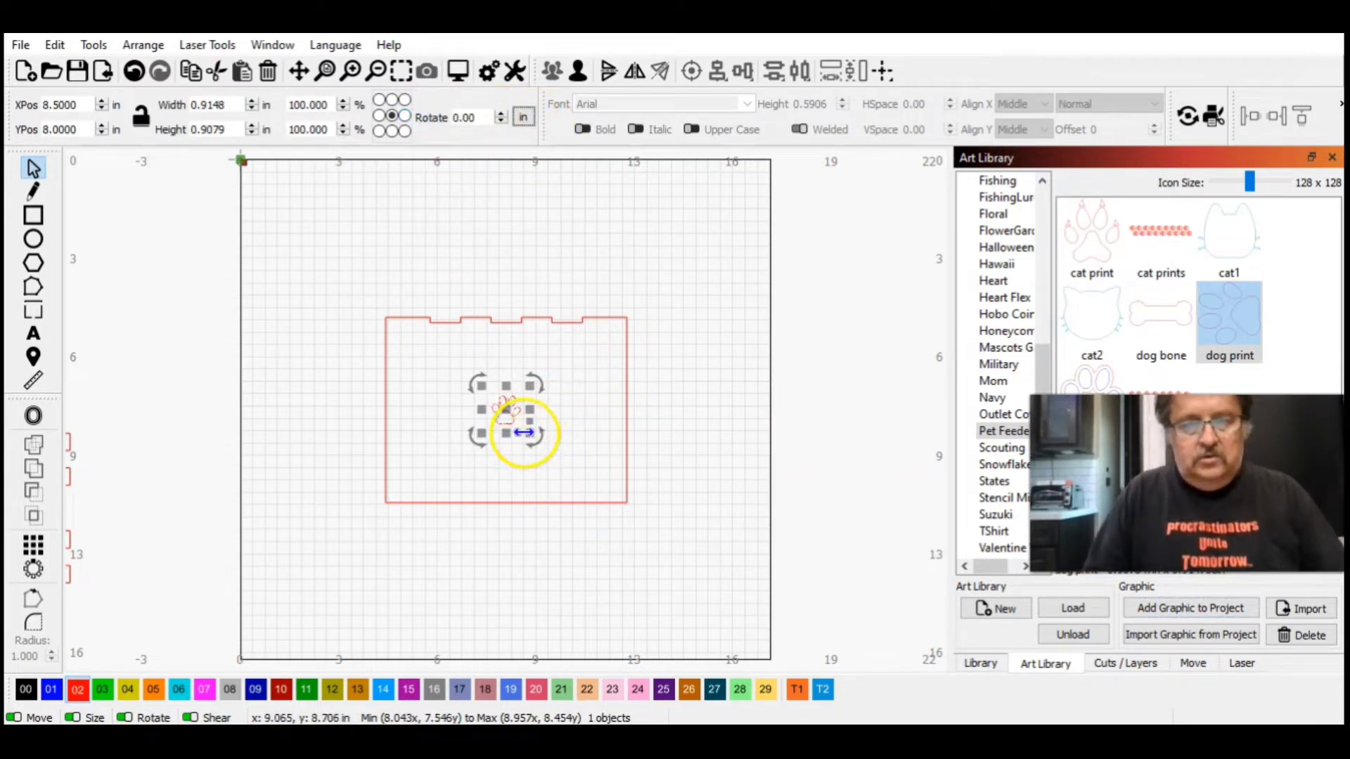
Enlarge the paw print to about 4.93 by 4.90 in and move it down so its main pad overlaps the panel's lower edge.
drag(532, 438, 588, 478)
drag(506, 406, 508, 409)
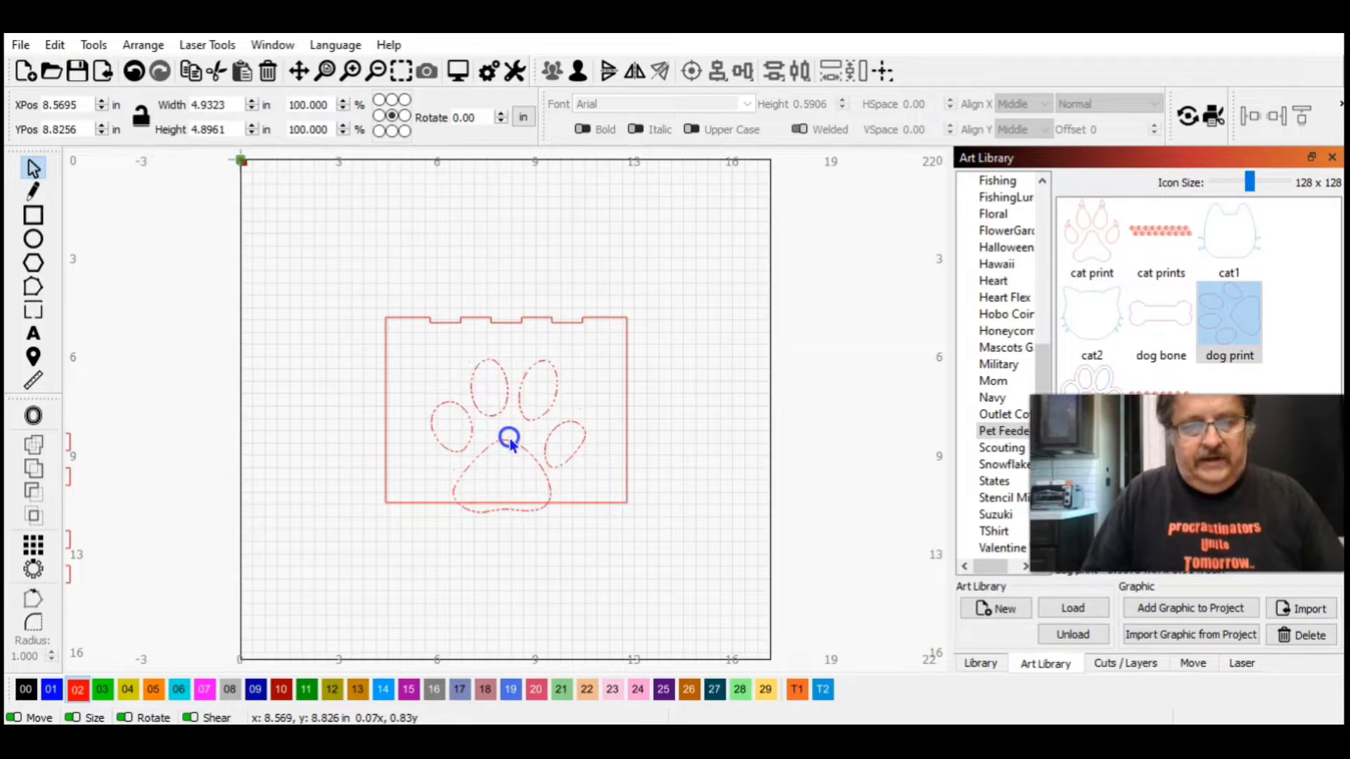
drag(510, 443, 511, 439)
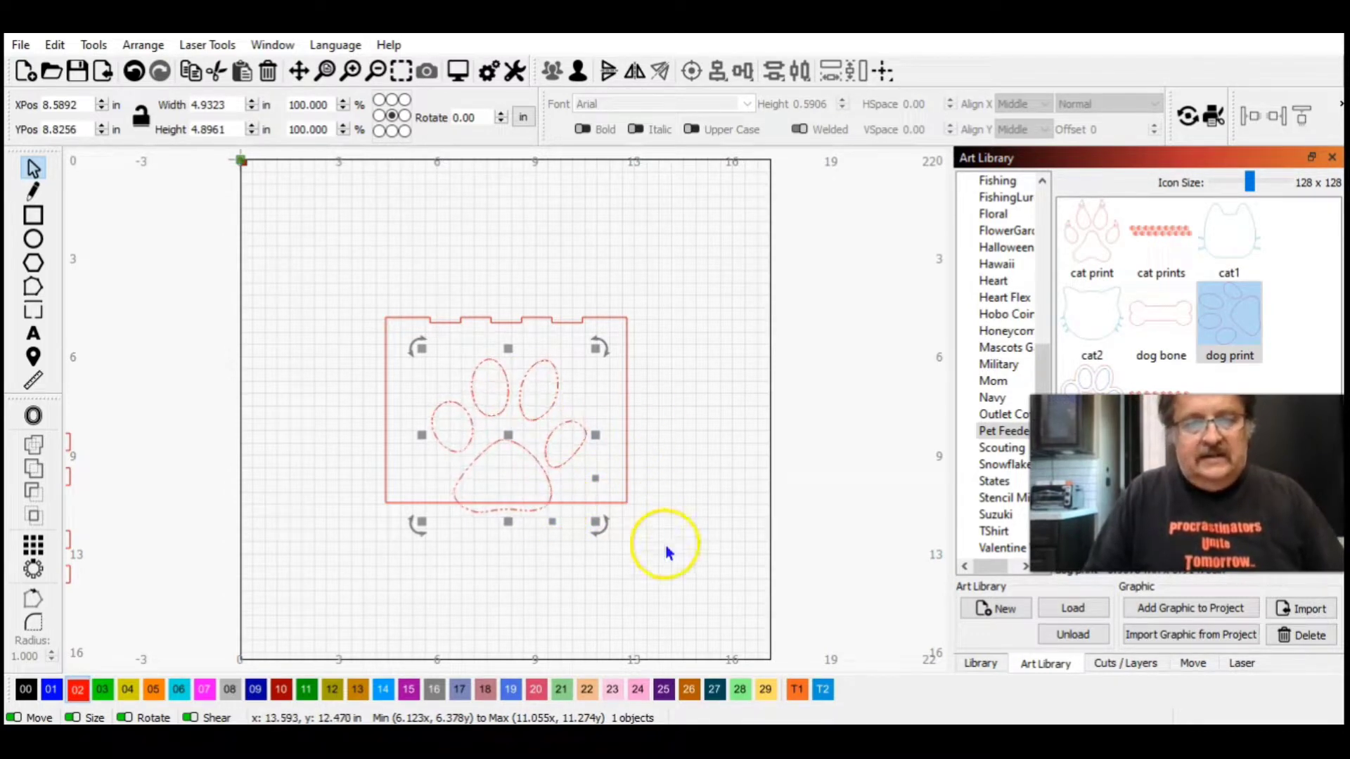
Lower the paw print further past the panel's bottom edge, to a Y position of about 9.08 in.
drag(673, 559, 323, 250)
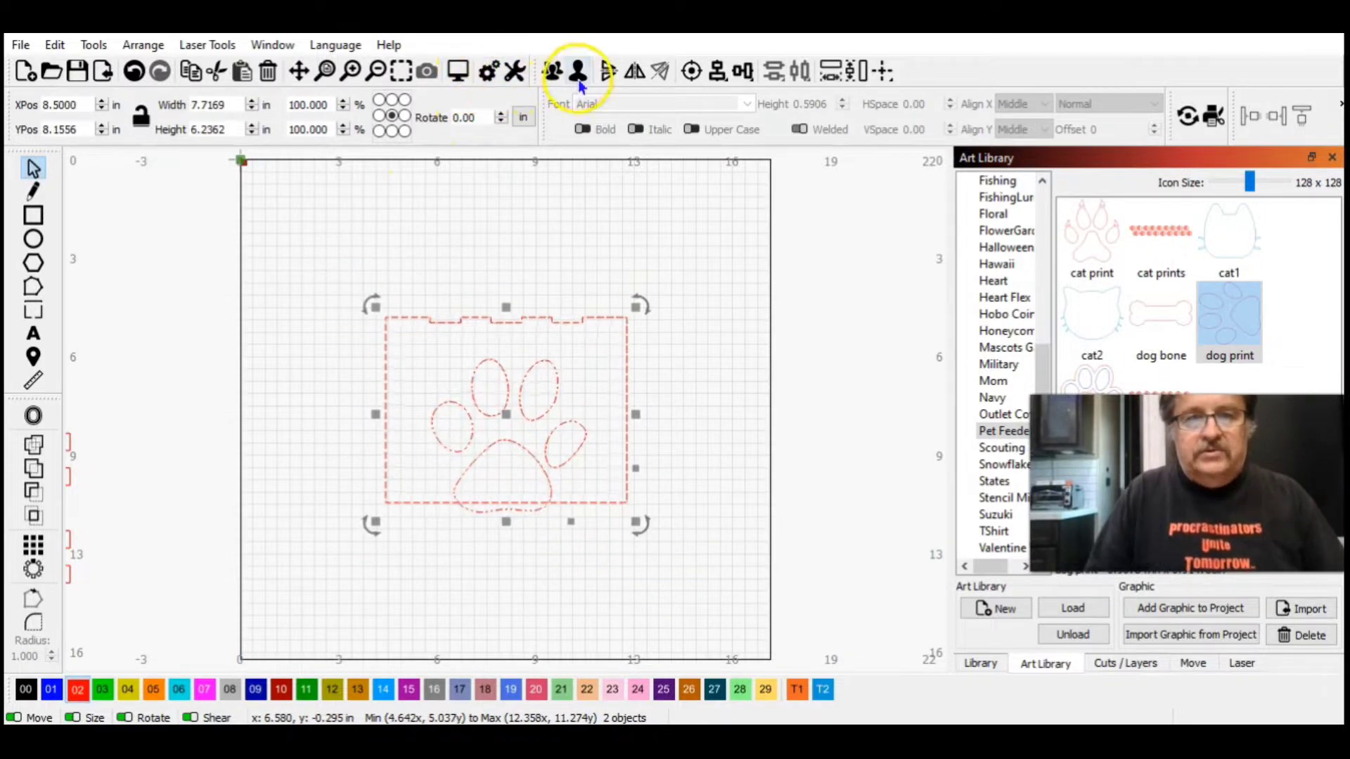
click(401, 71)
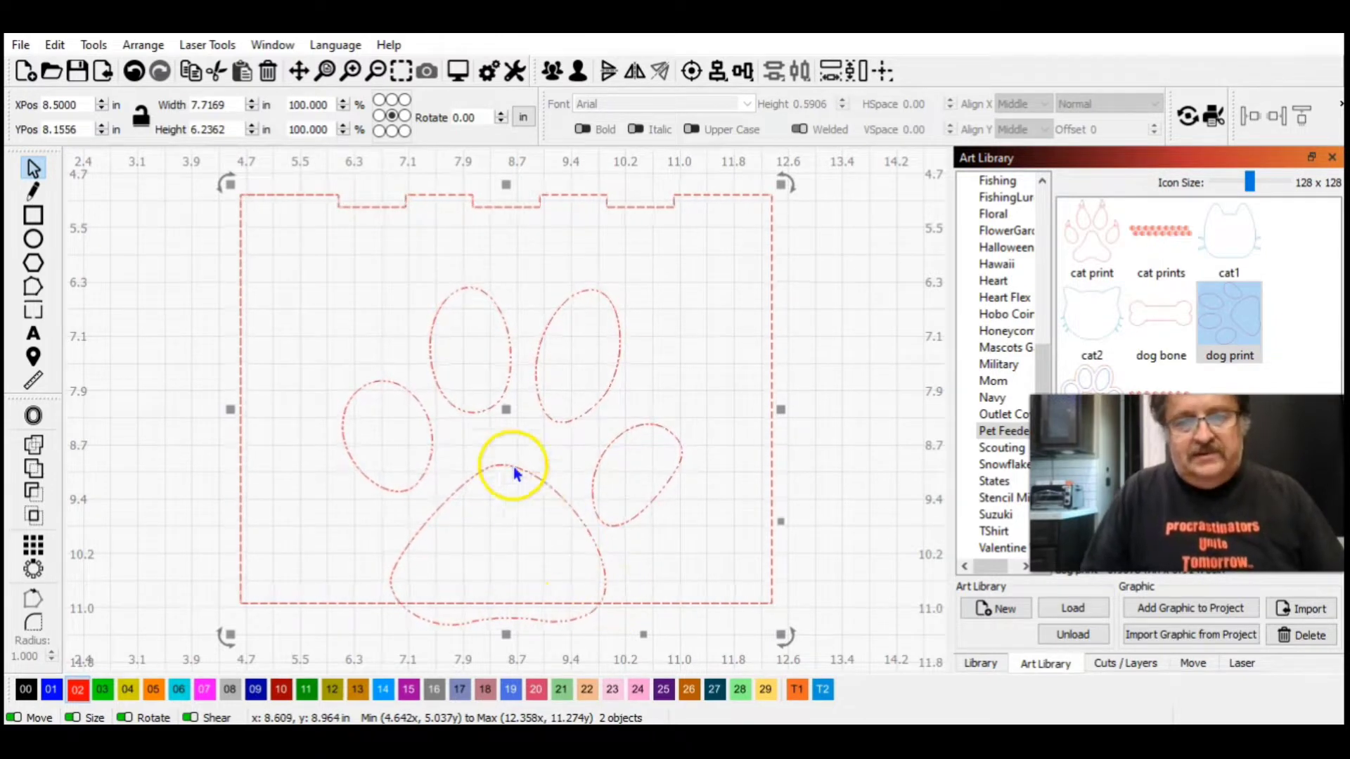
click(819, 482)
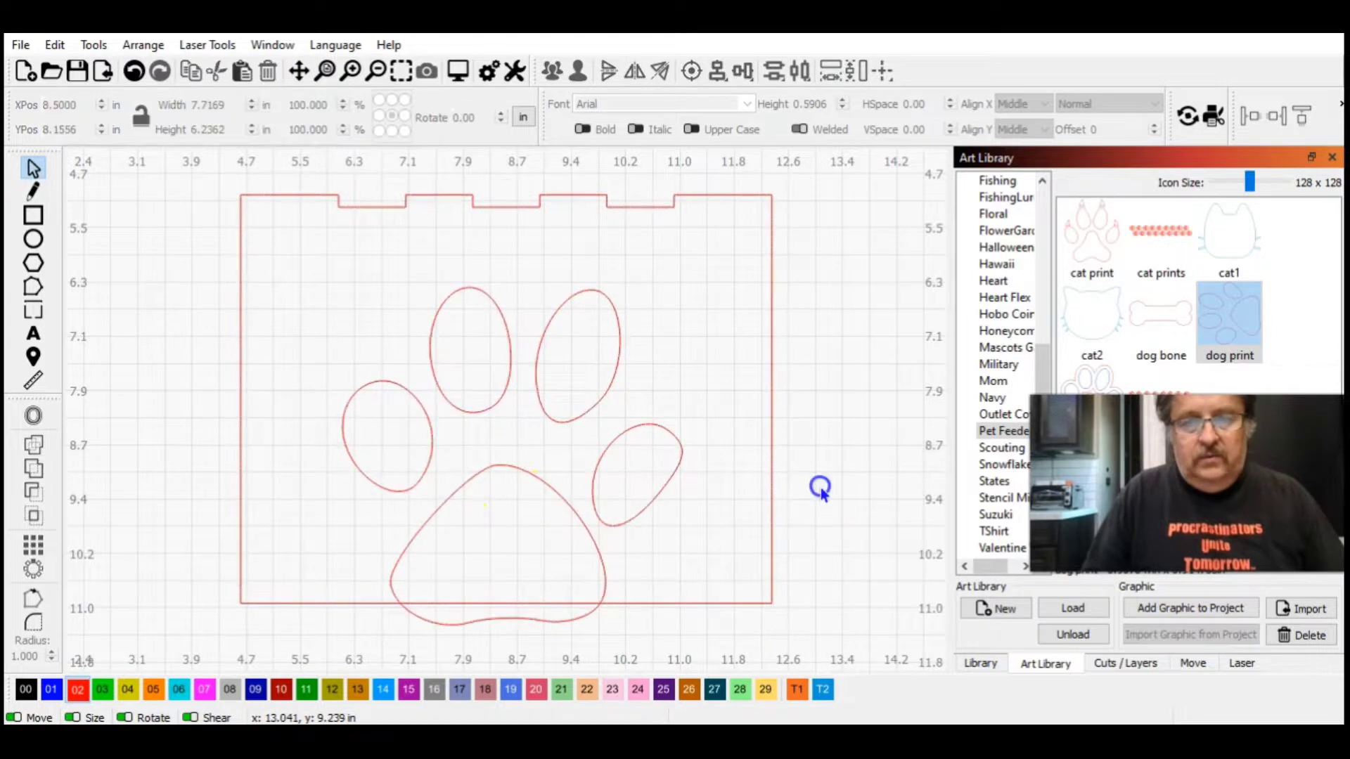
click(511, 467)
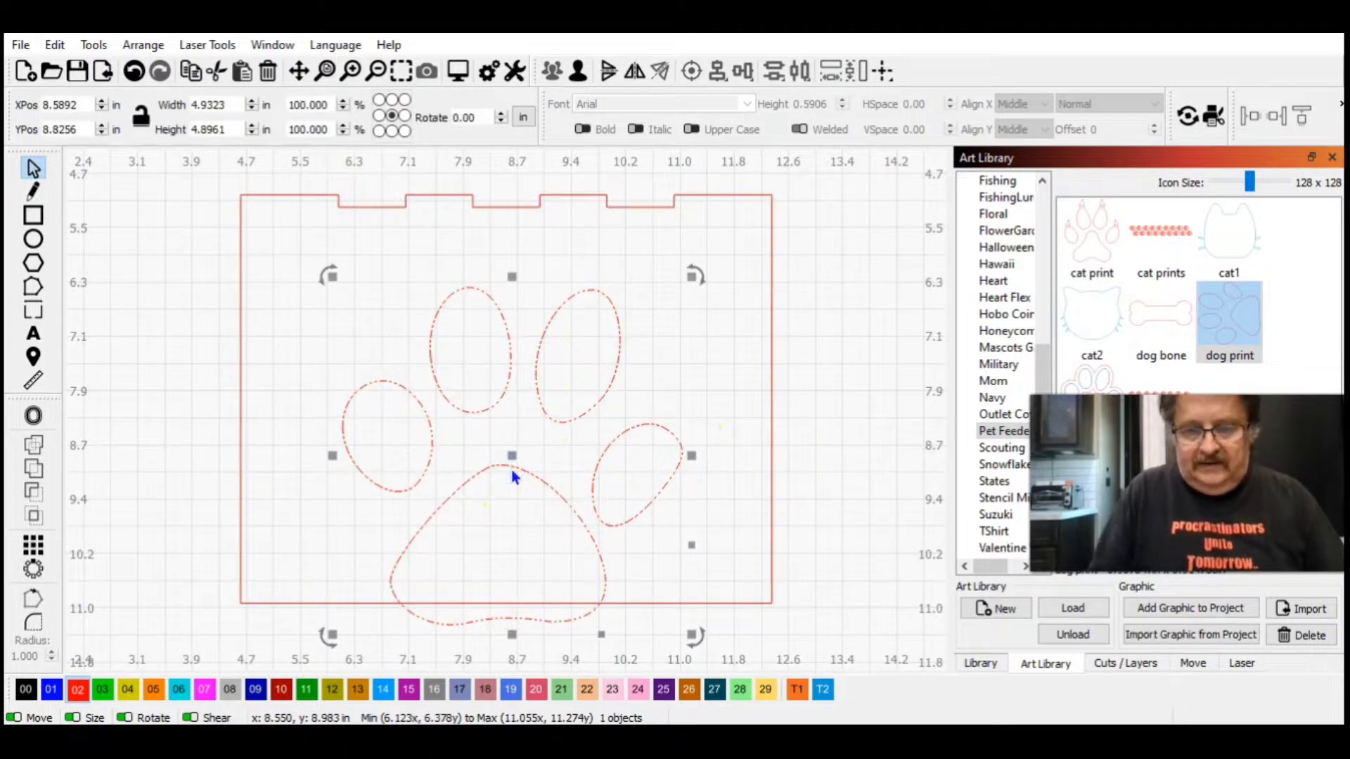
drag(514, 477, 516, 479)
key(Down)
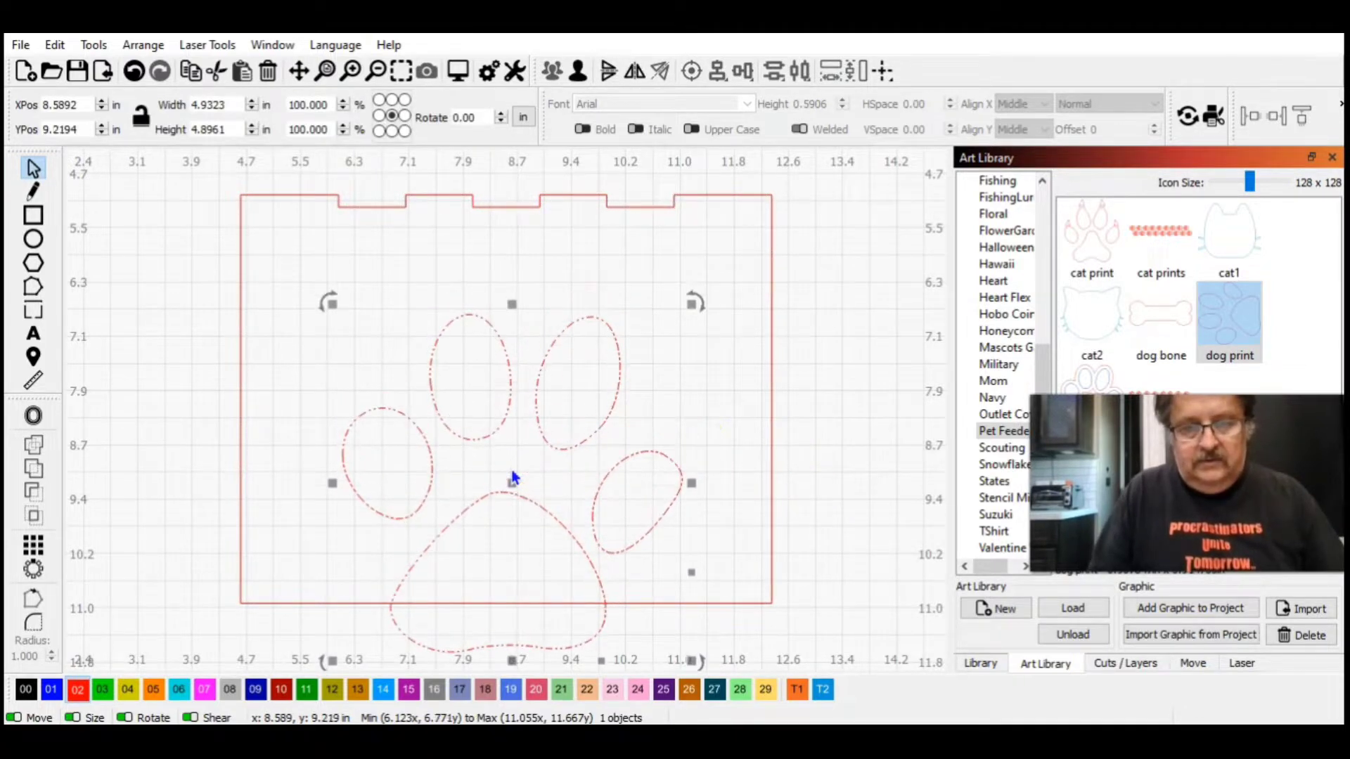
key(Up)
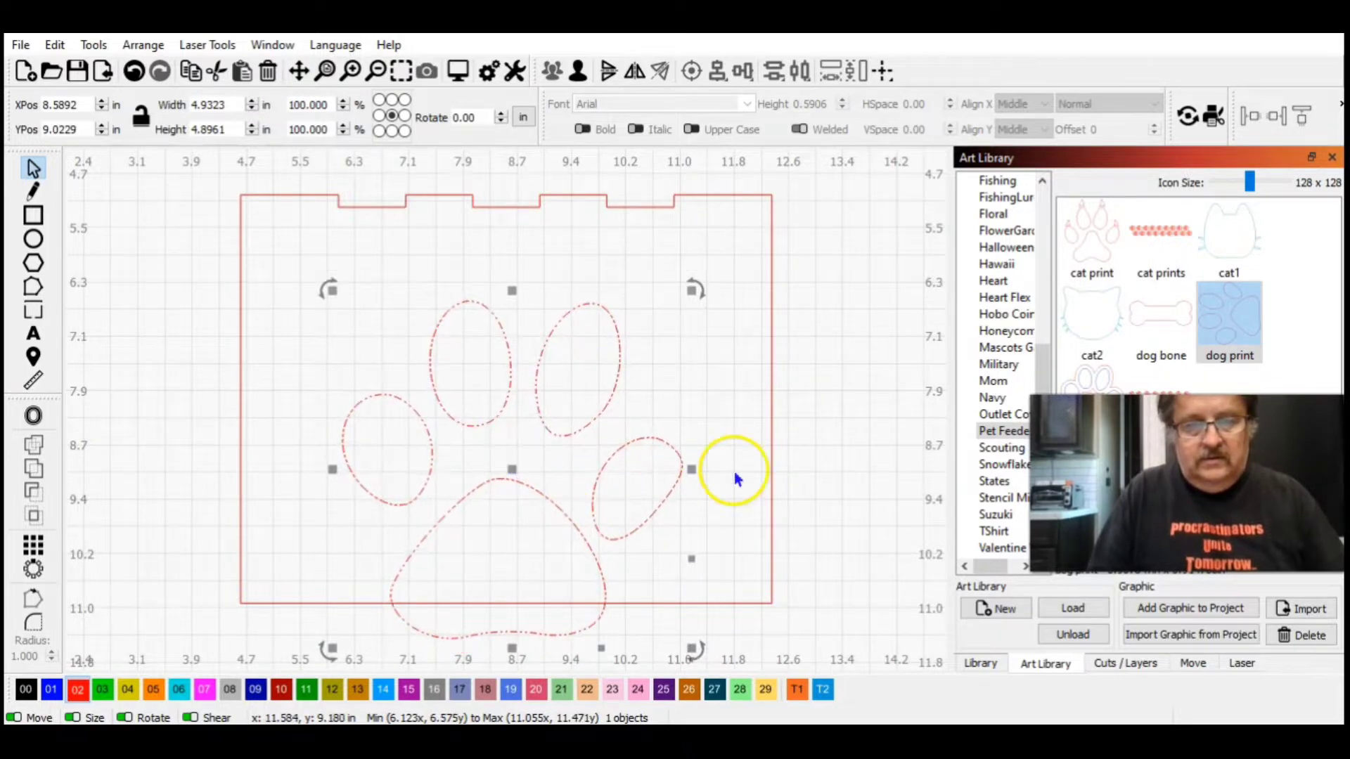
click(508, 469)
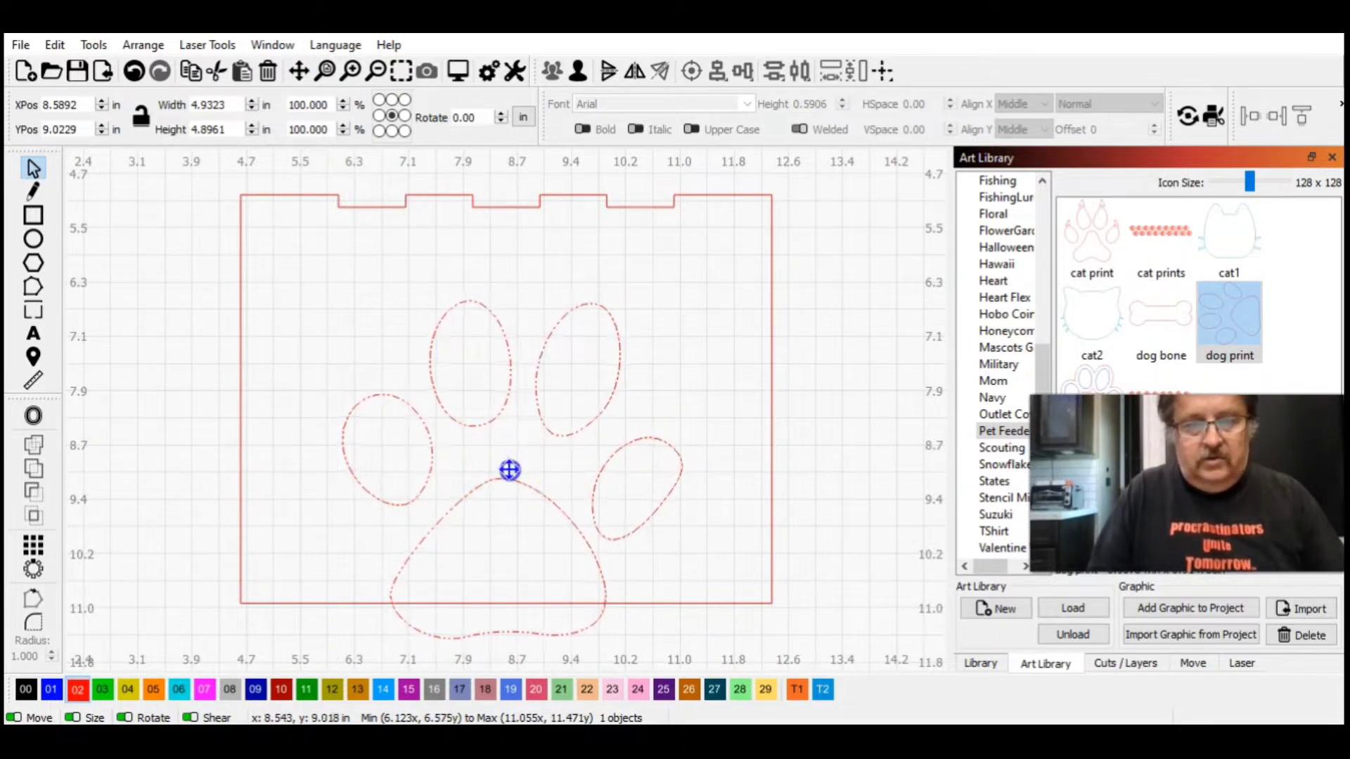
drag(510, 470, 510, 473)
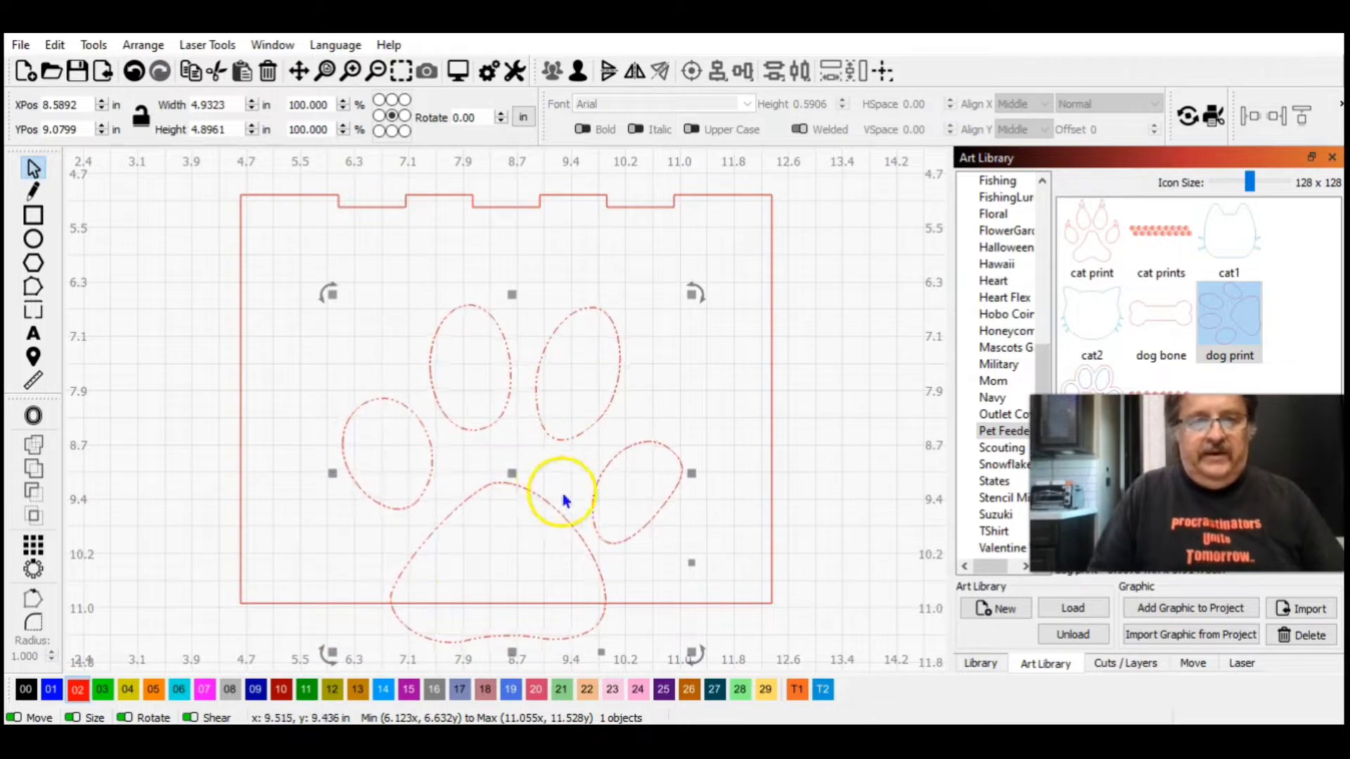
Center the paw print horizontally on the side panel by aligning both shapes along their vertical centerline.
click(853, 402)
click(496, 484)
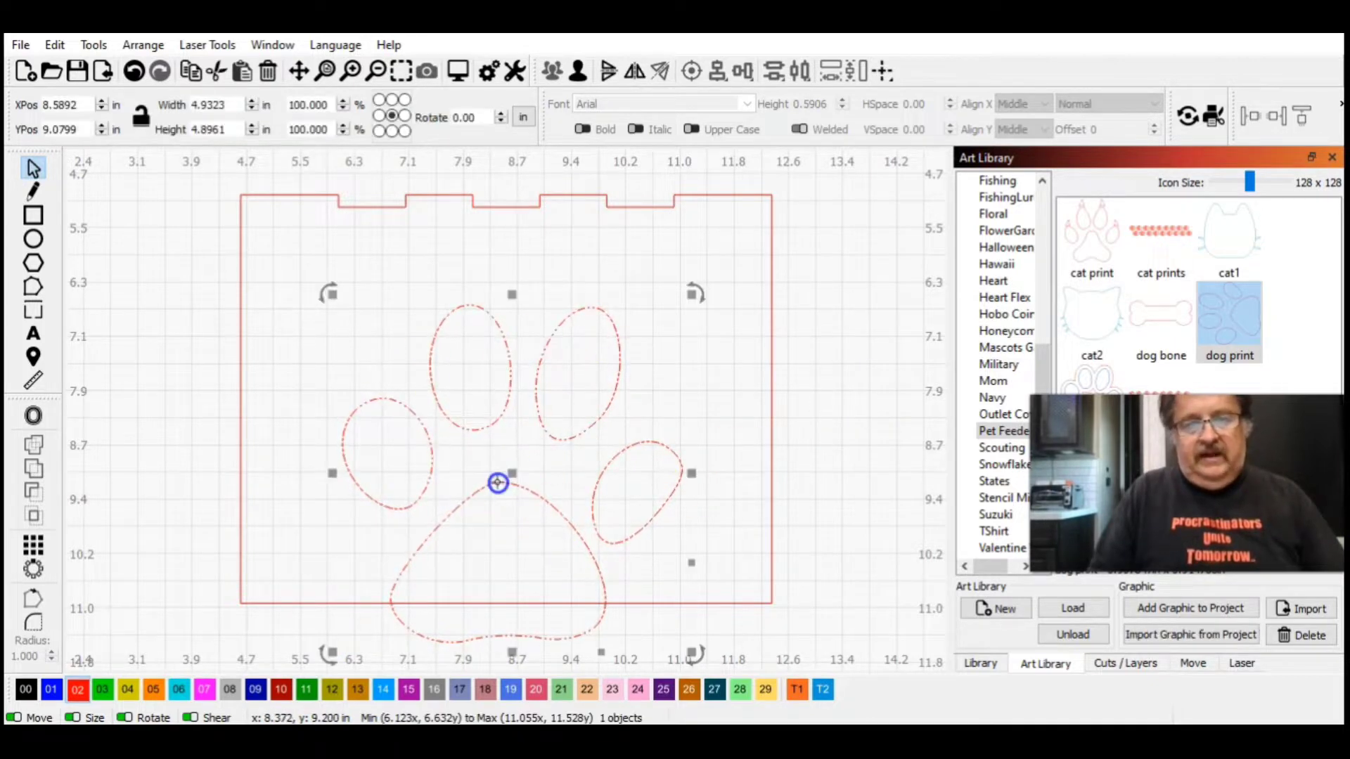
shift+click(767, 206)
shift+click(769, 205)
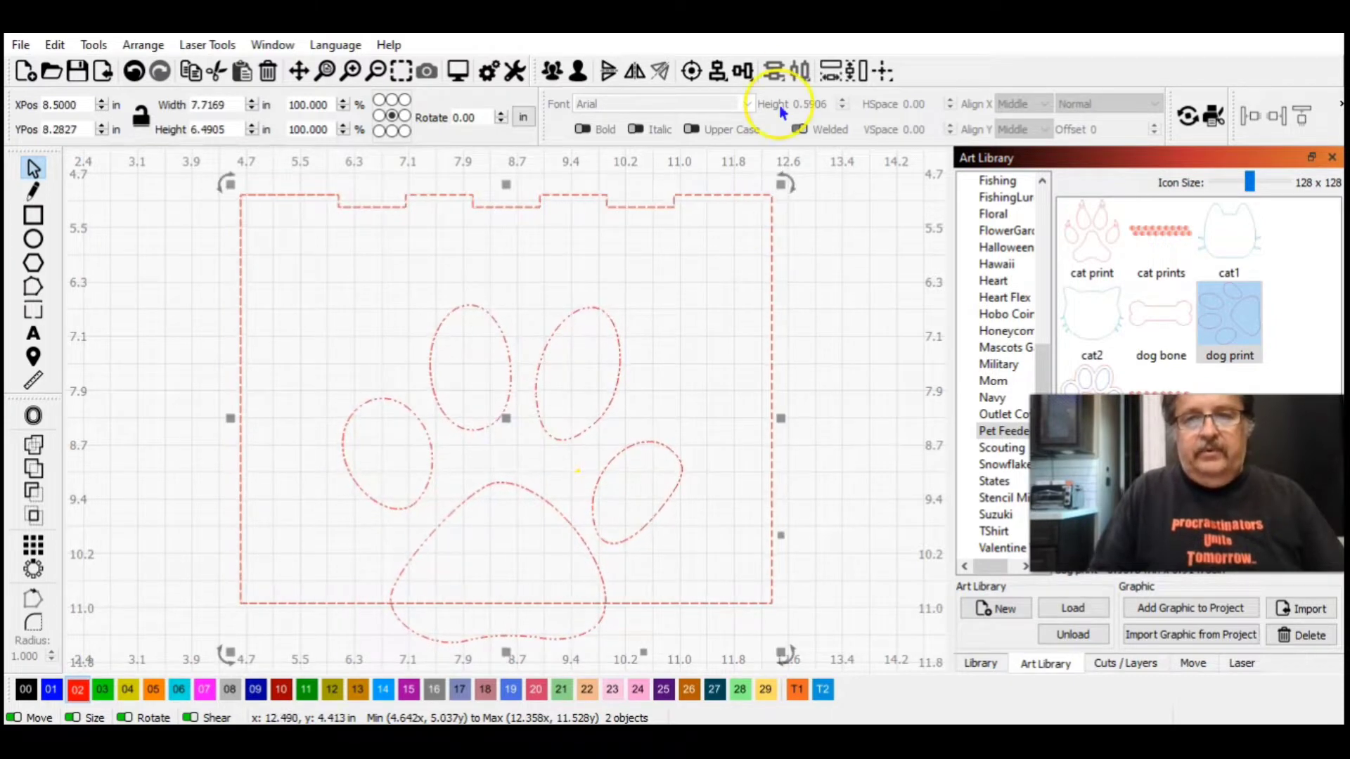
drag(709, 74, 787, 121)
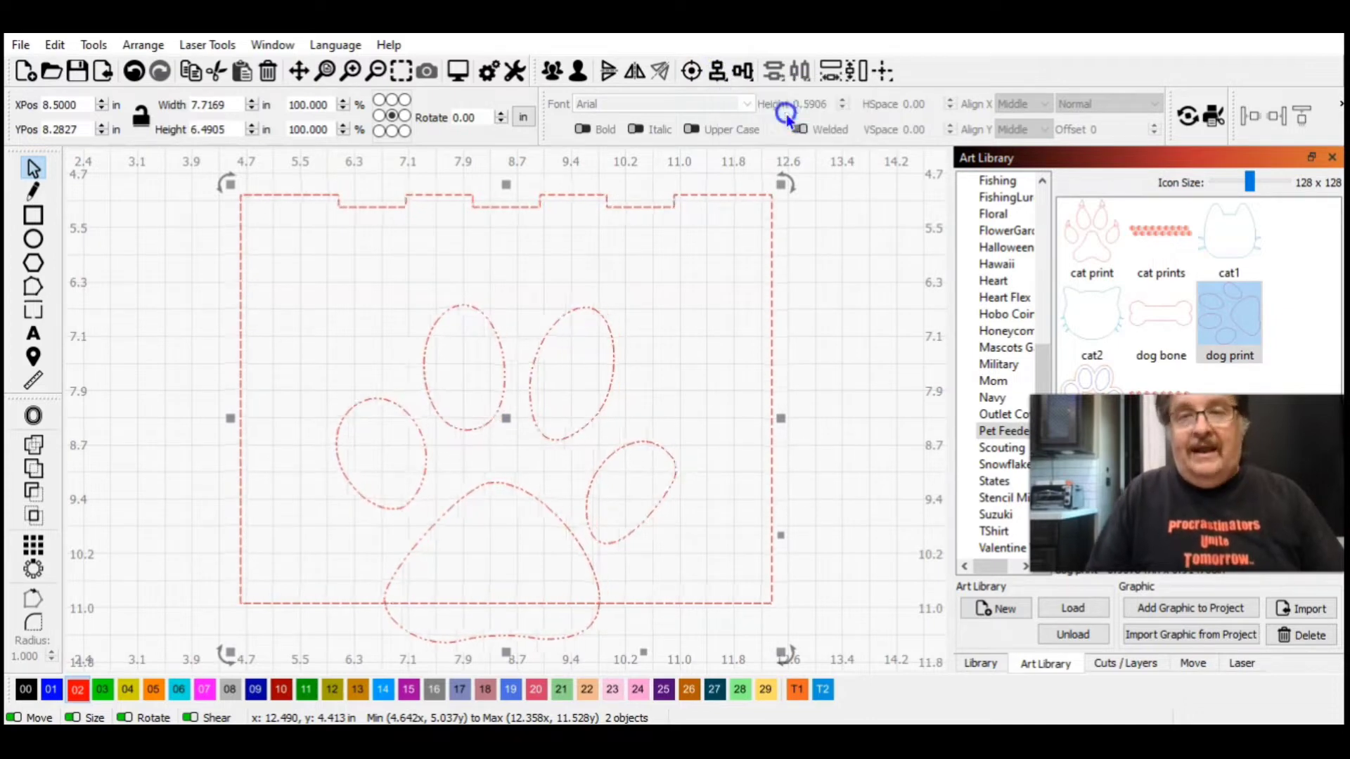
click(828, 289)
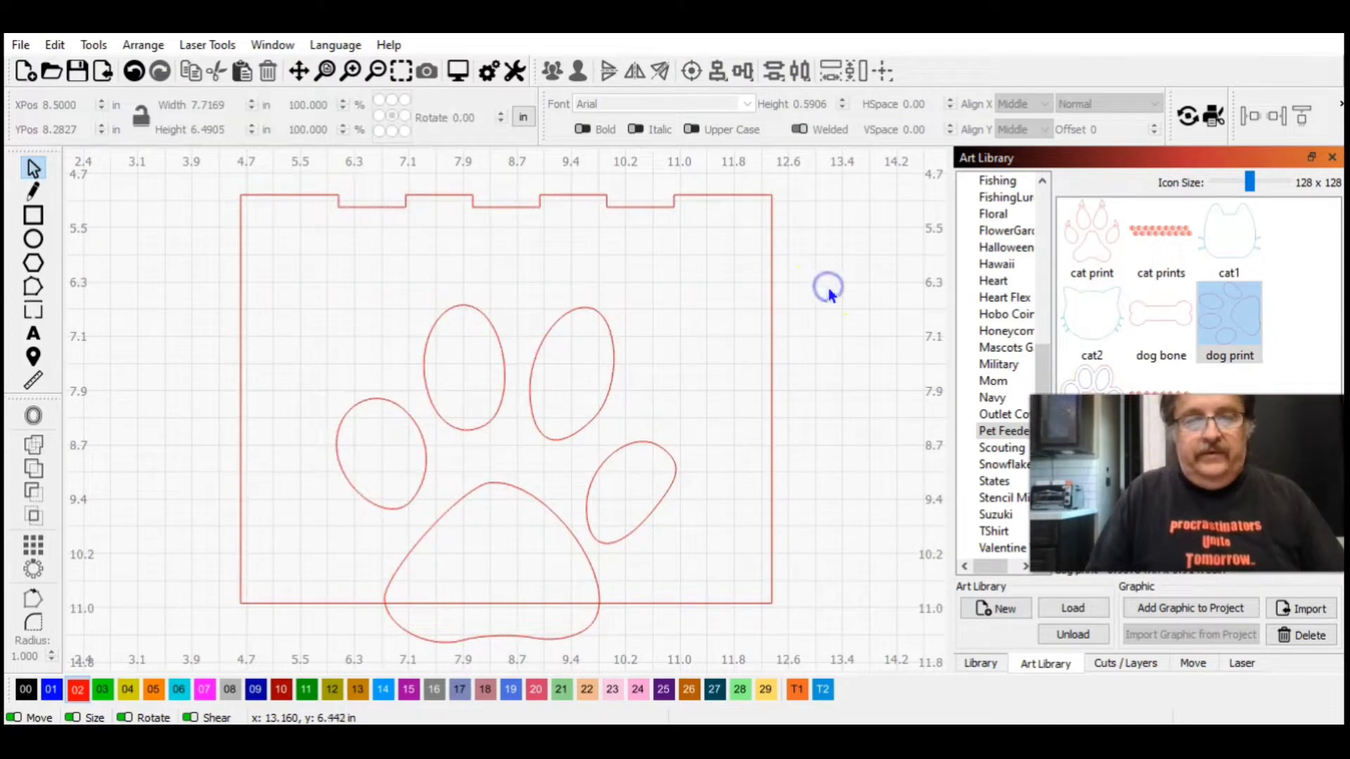
click(575, 534)
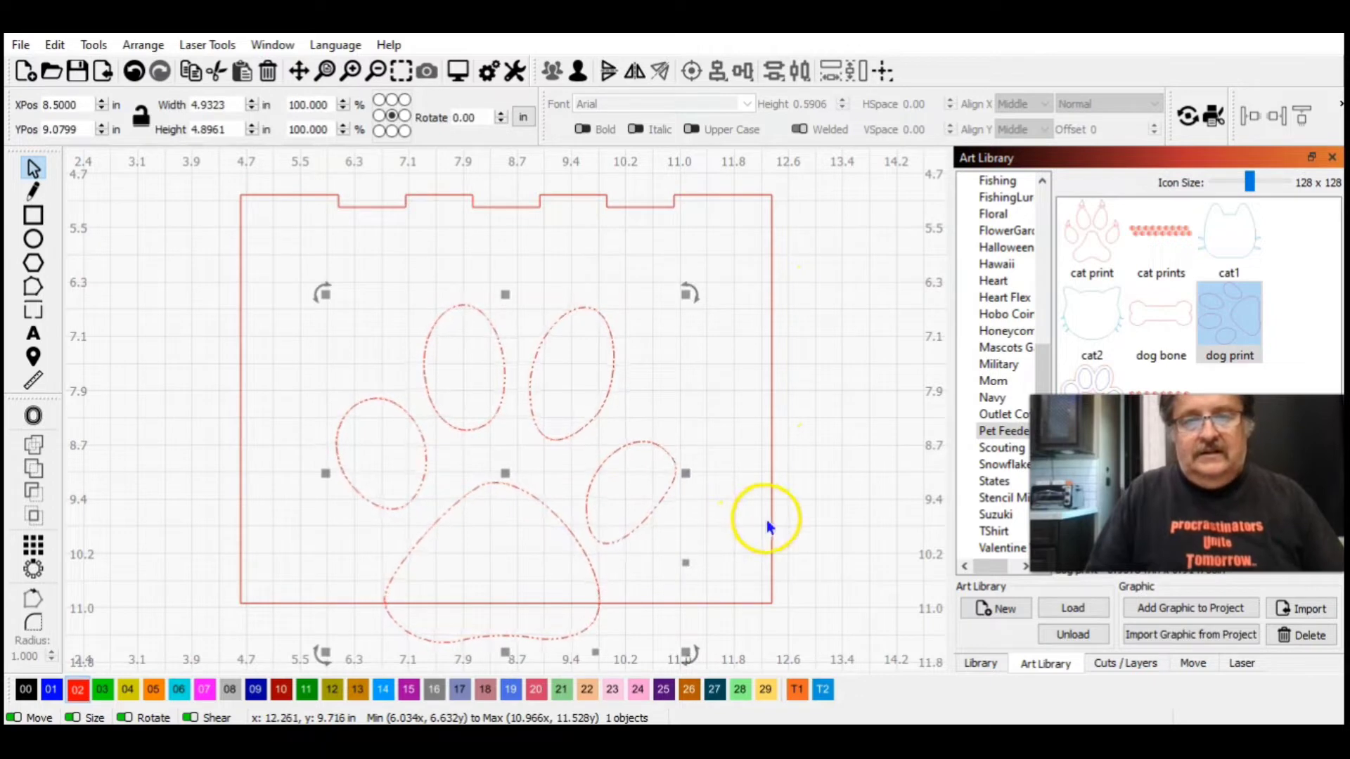
click(794, 516)
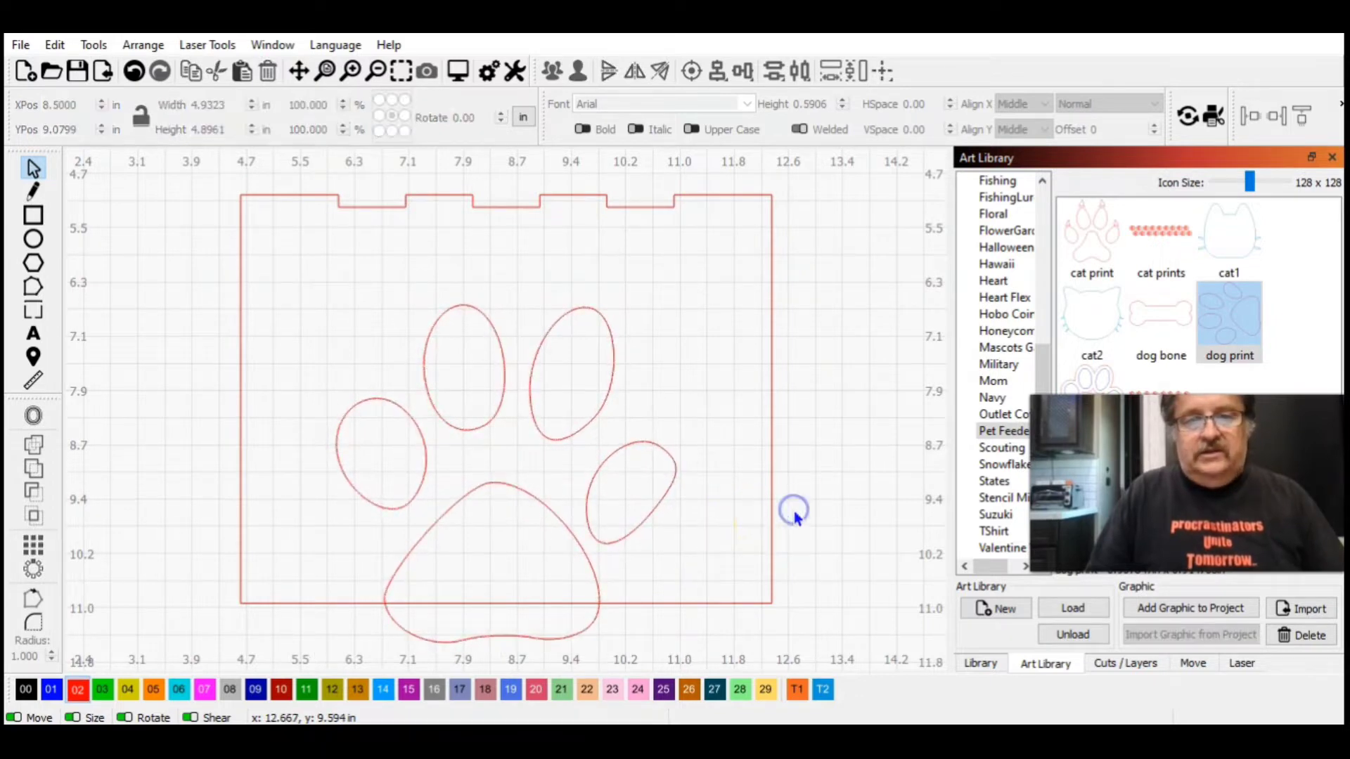
Subtract the paw print from the side panel with the Boolean Assistant, using Subtract B - A.
click(551, 523)
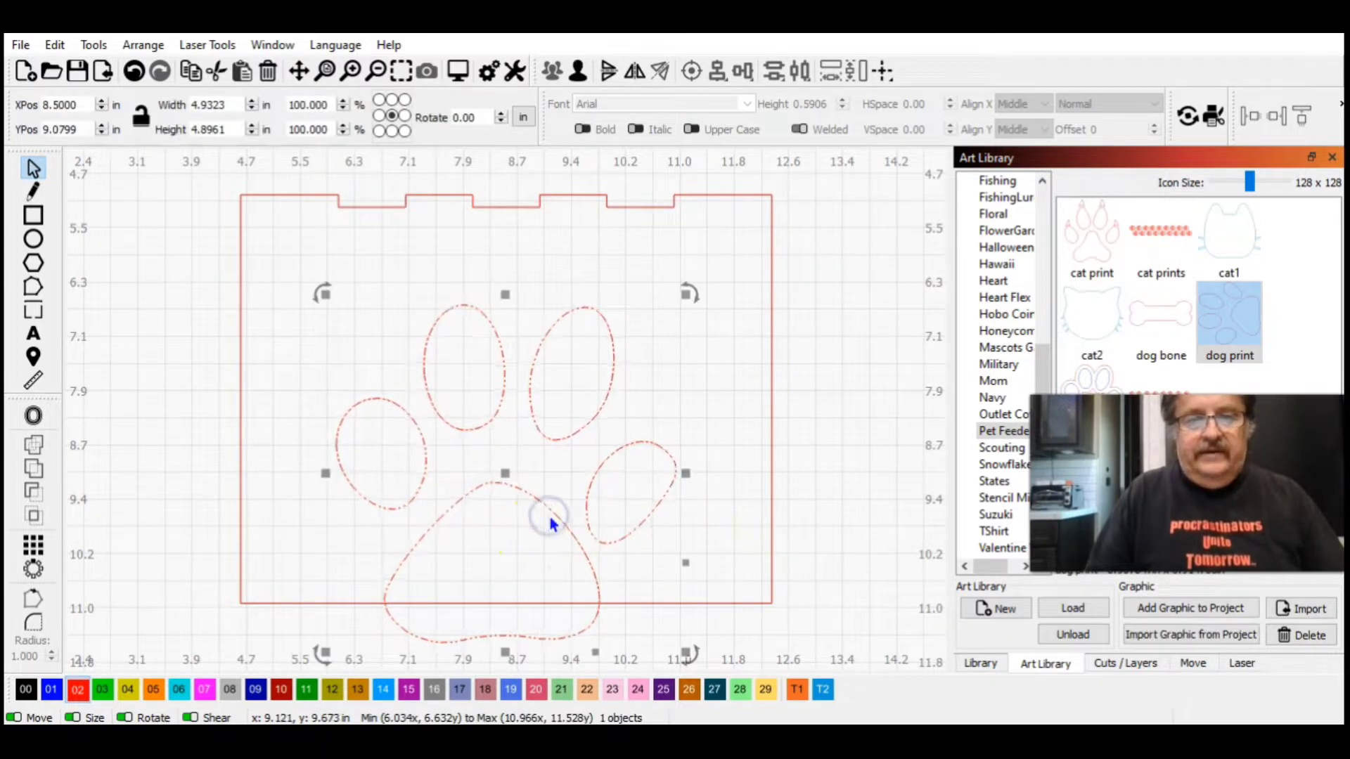
shift+click(724, 603)
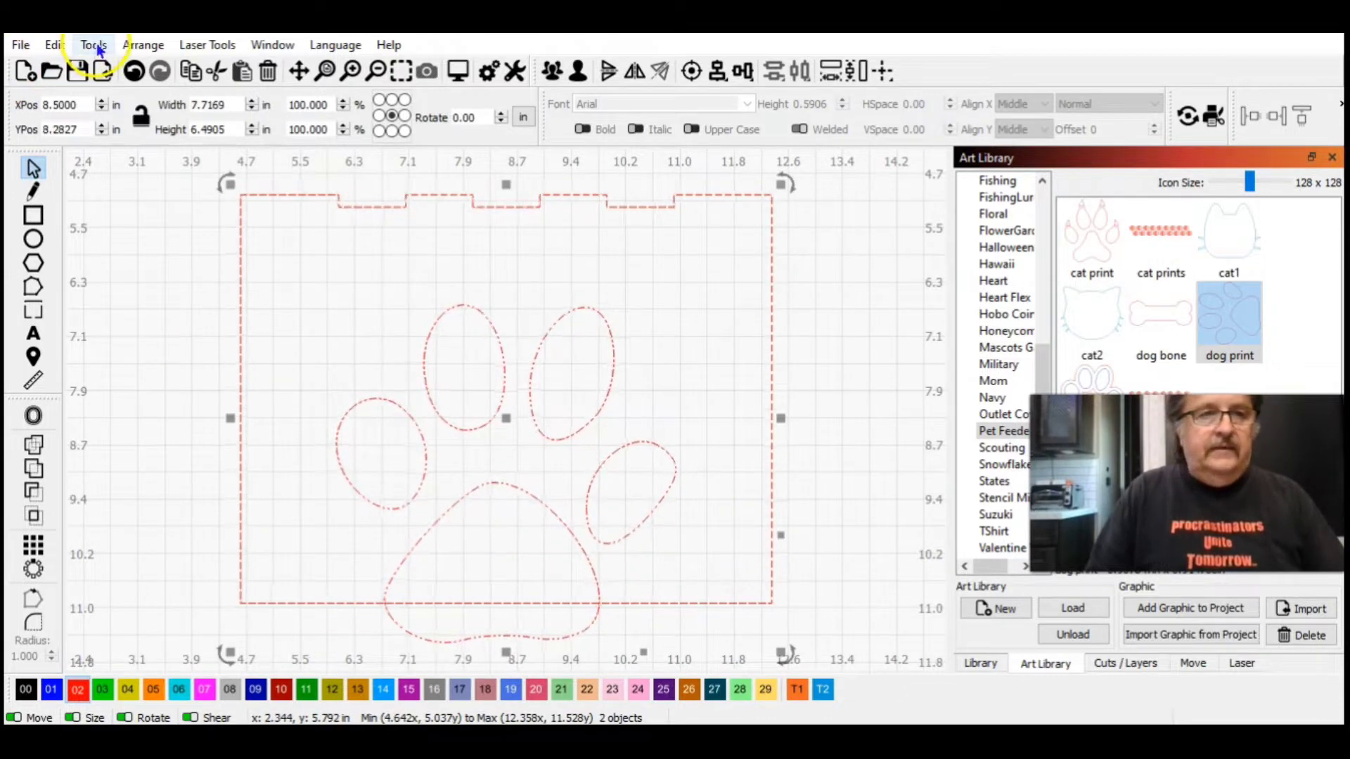
click(142, 45)
click(97, 46)
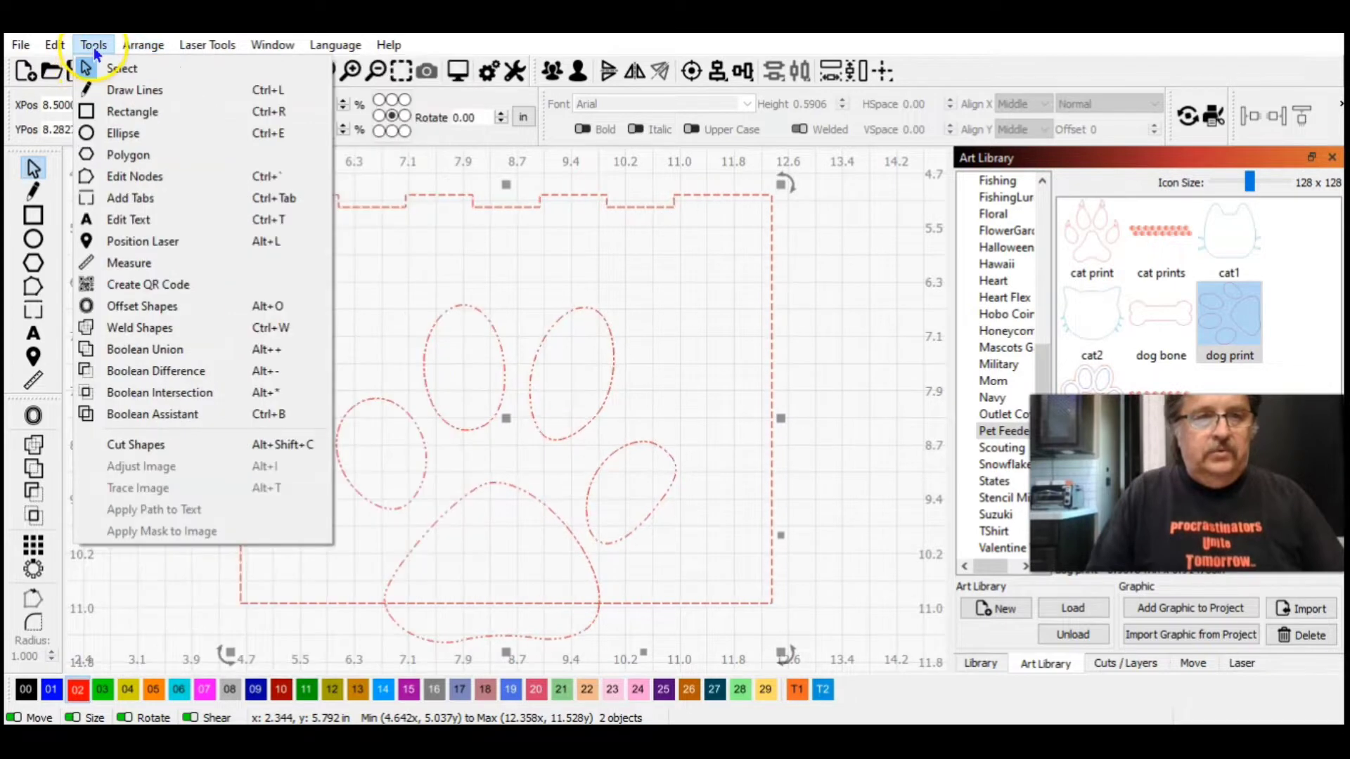
click(146, 418)
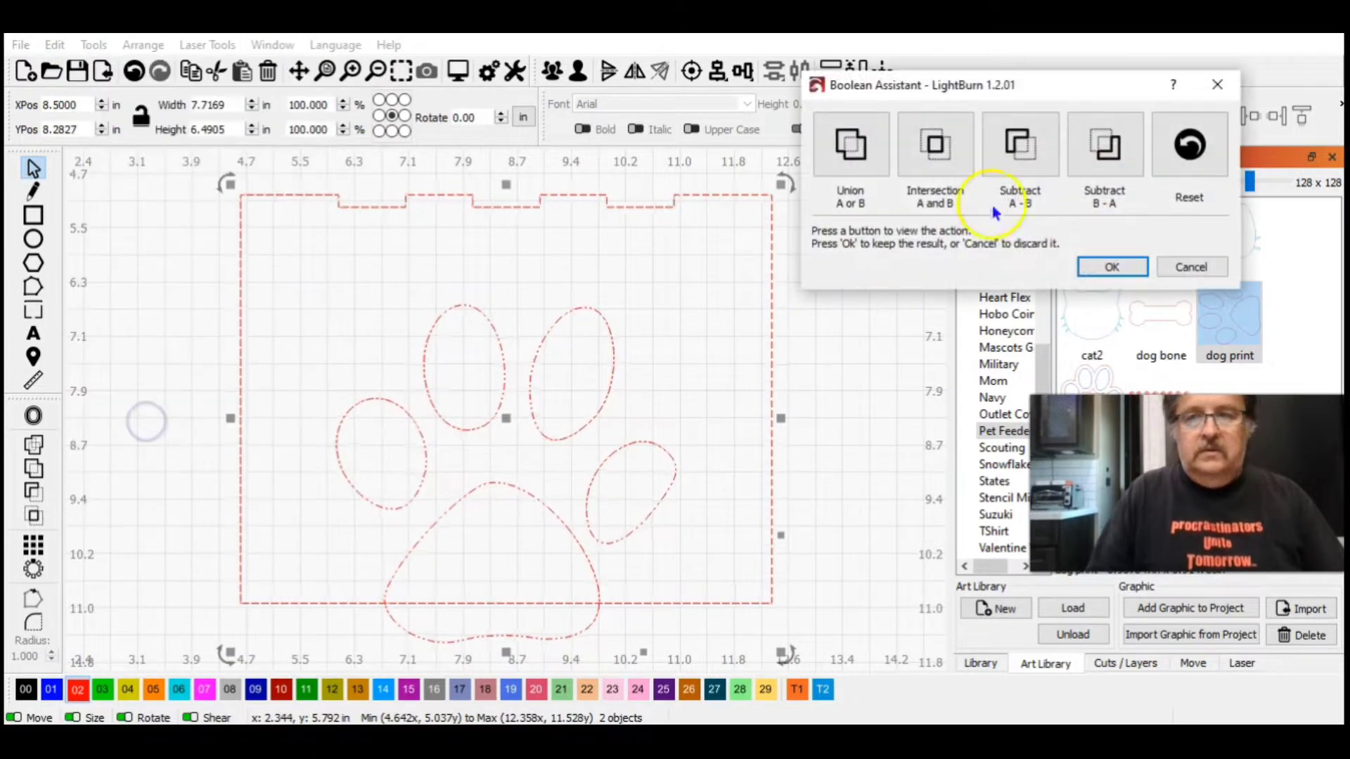
click(1121, 149)
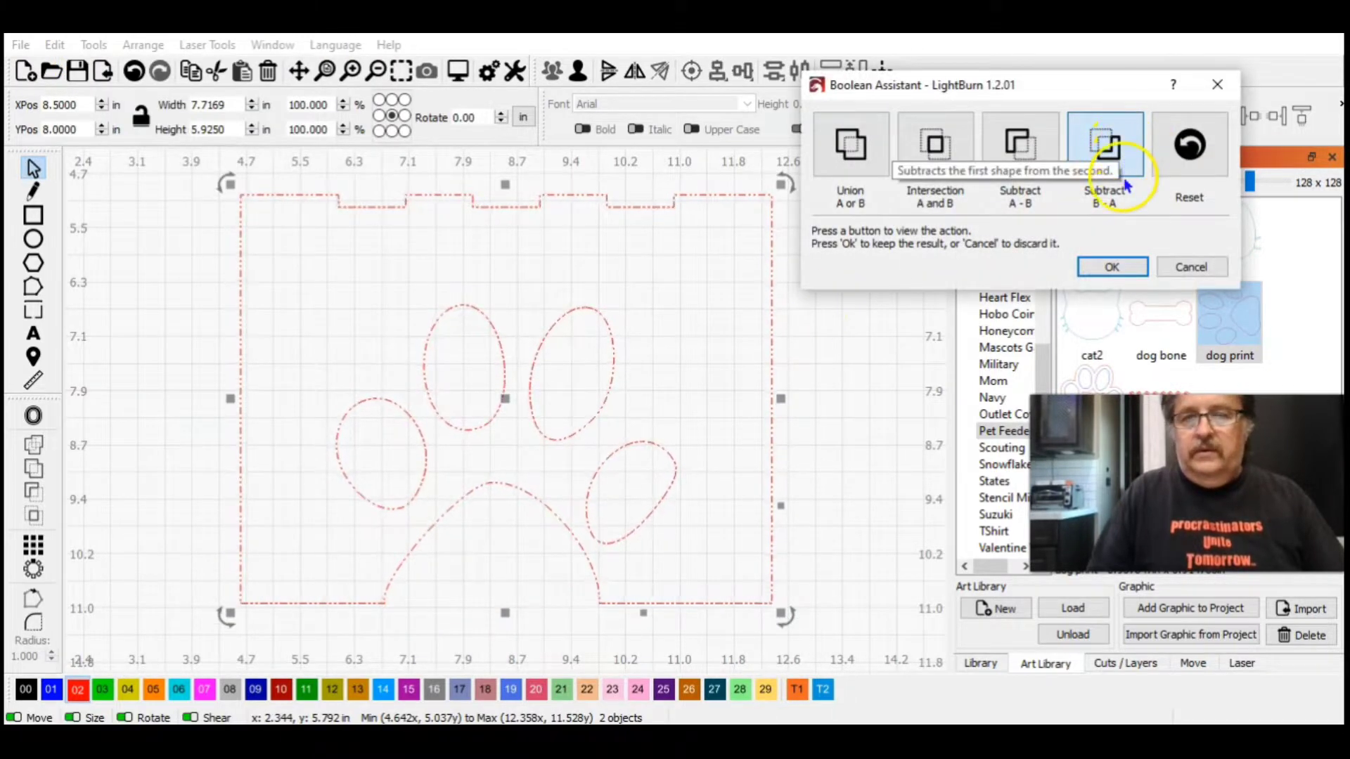
click(1112, 266)
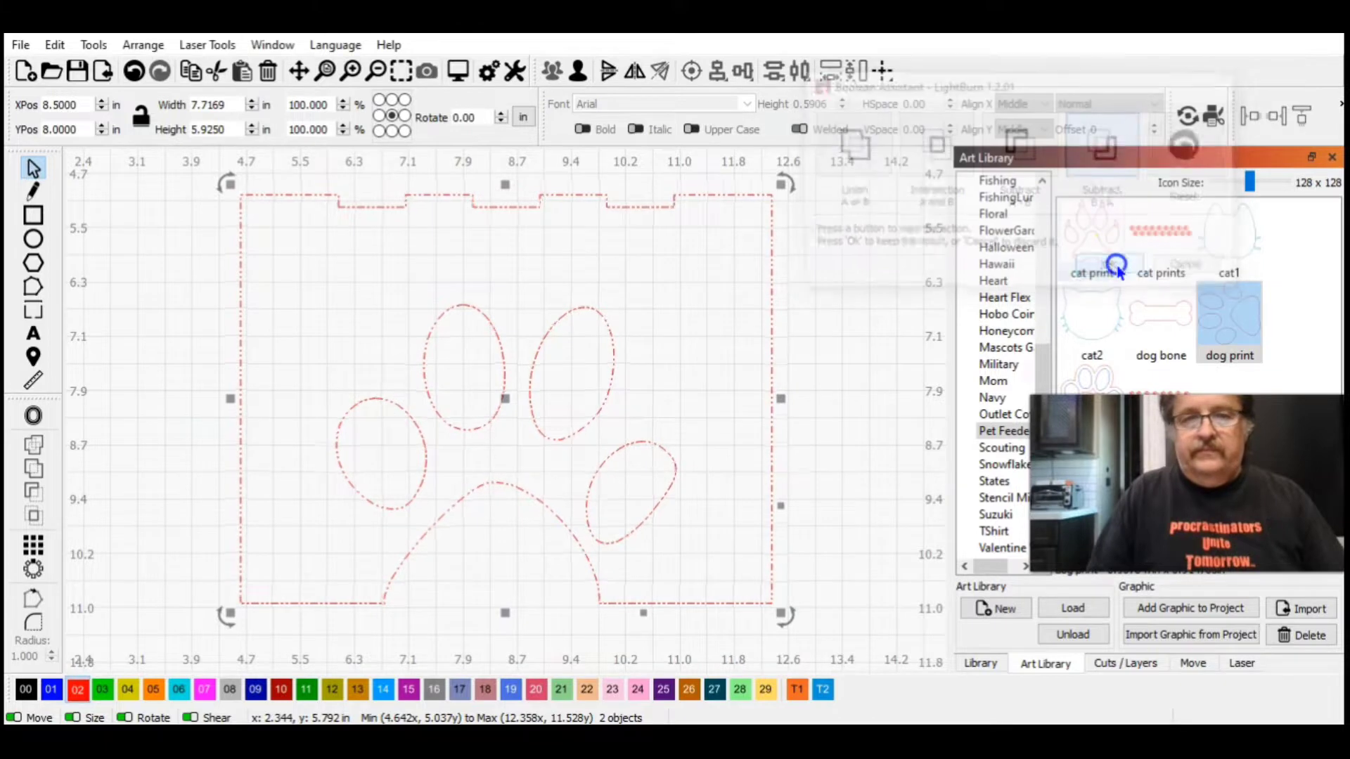
click(883, 316)
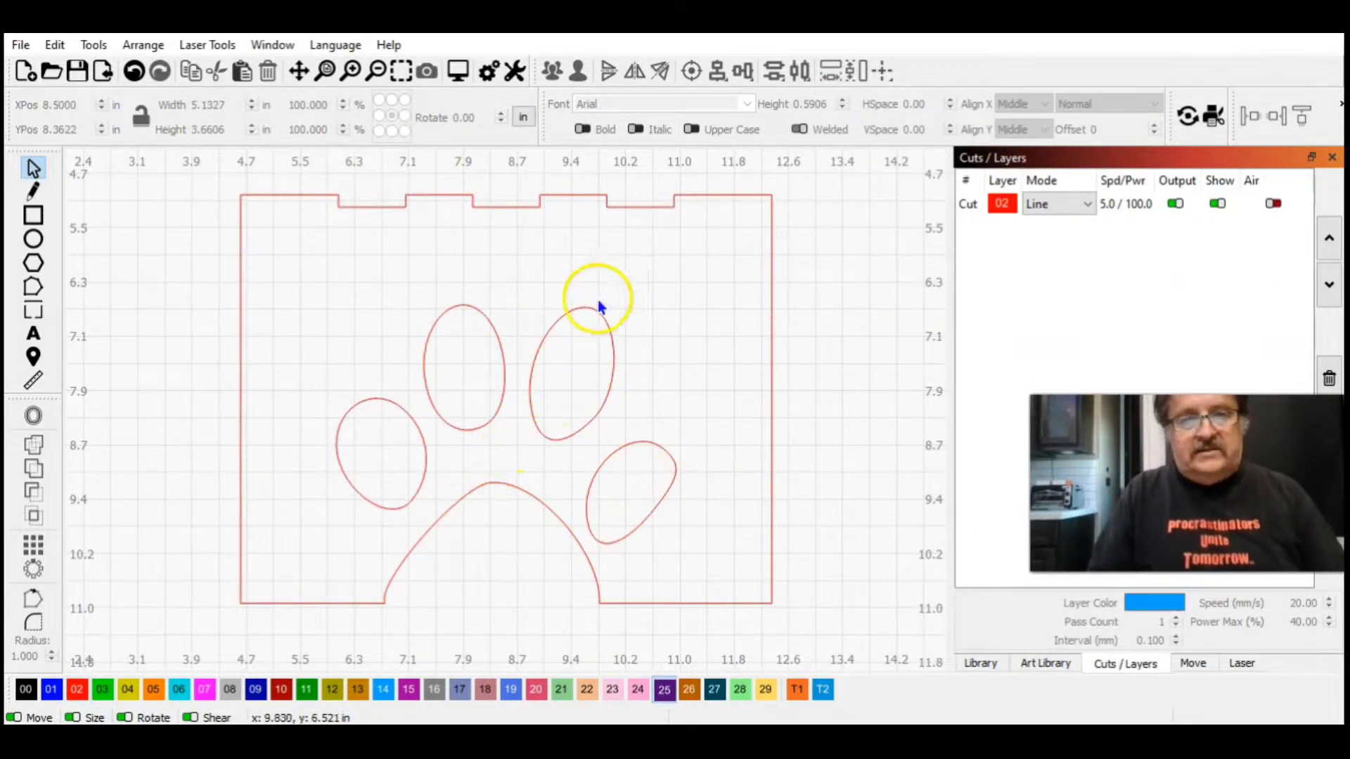
Group the side panel with its paw print cutouts into a single object.
click(378, 71)
click(378, 71)
click(378, 71)
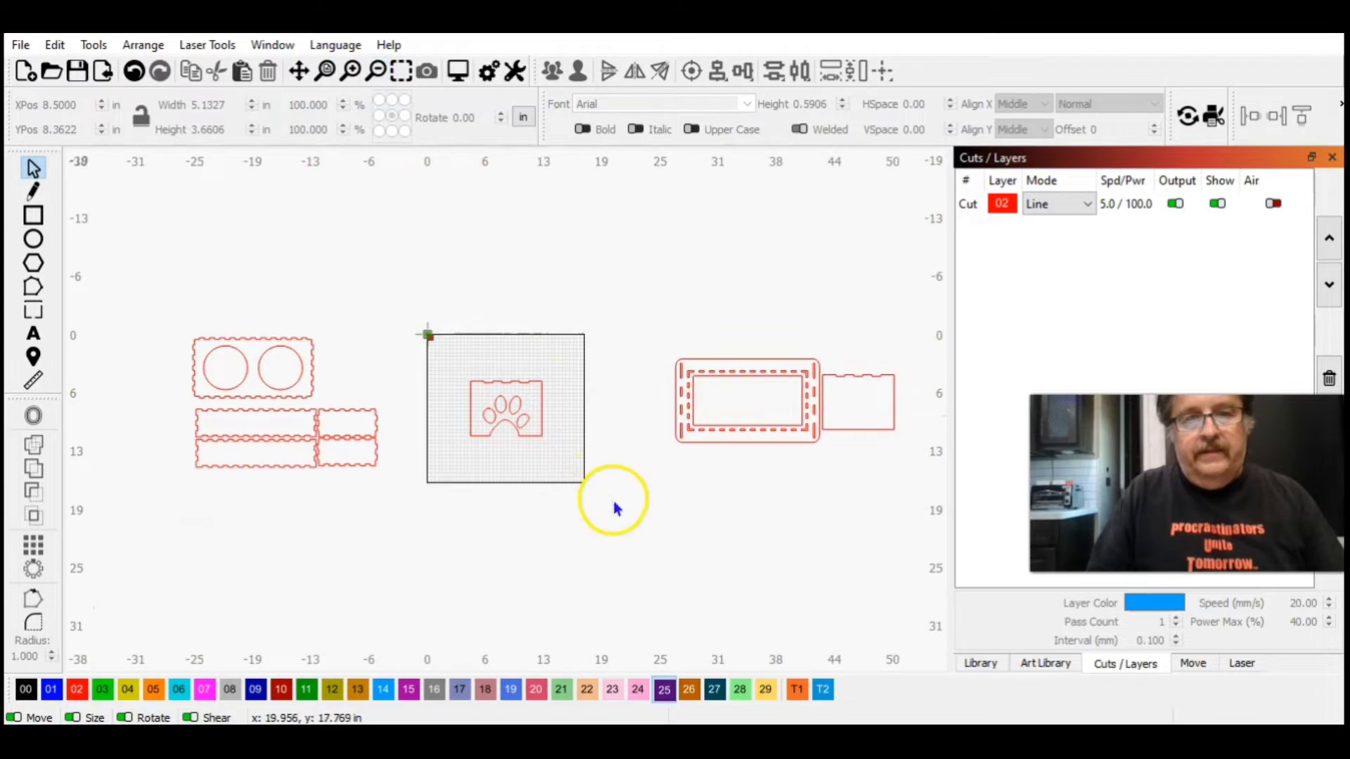
click(528, 434)
click(568, 467)
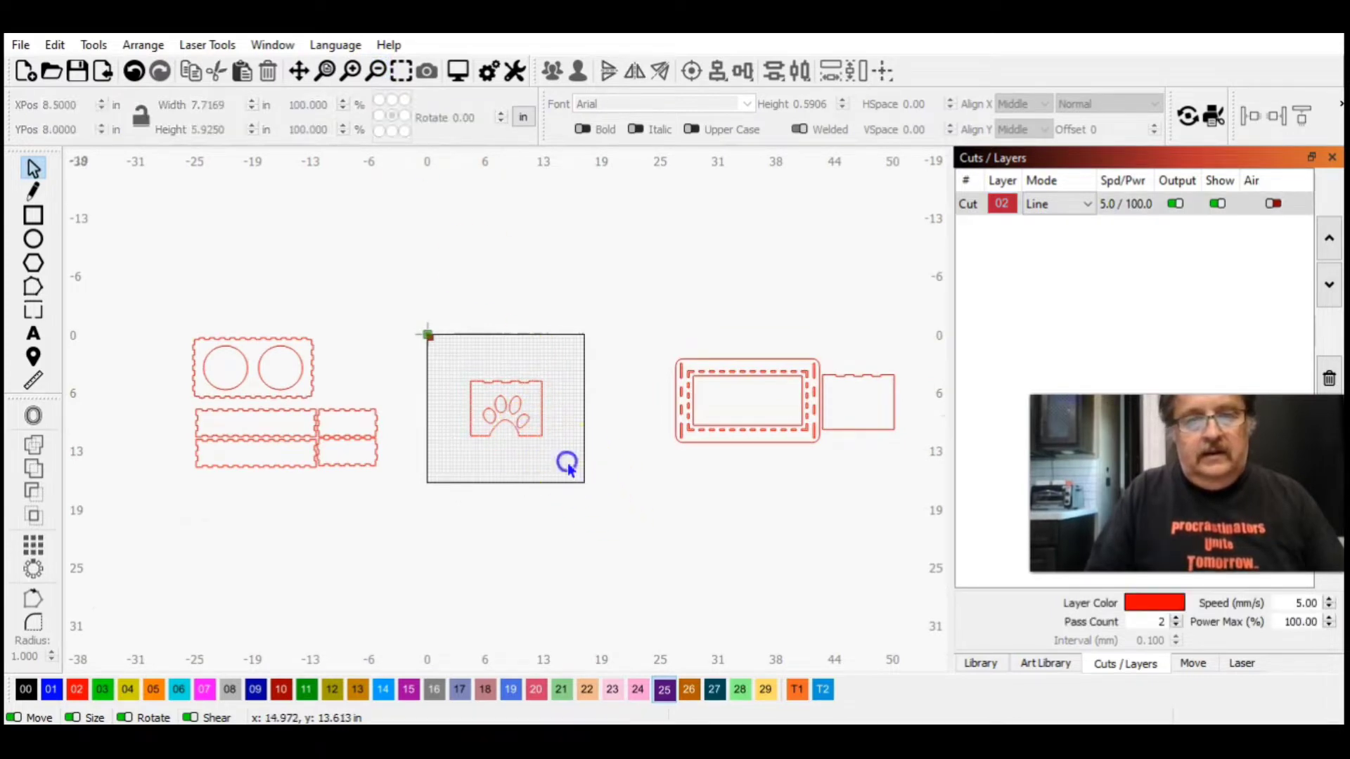
click(433, 365)
click(637, 399)
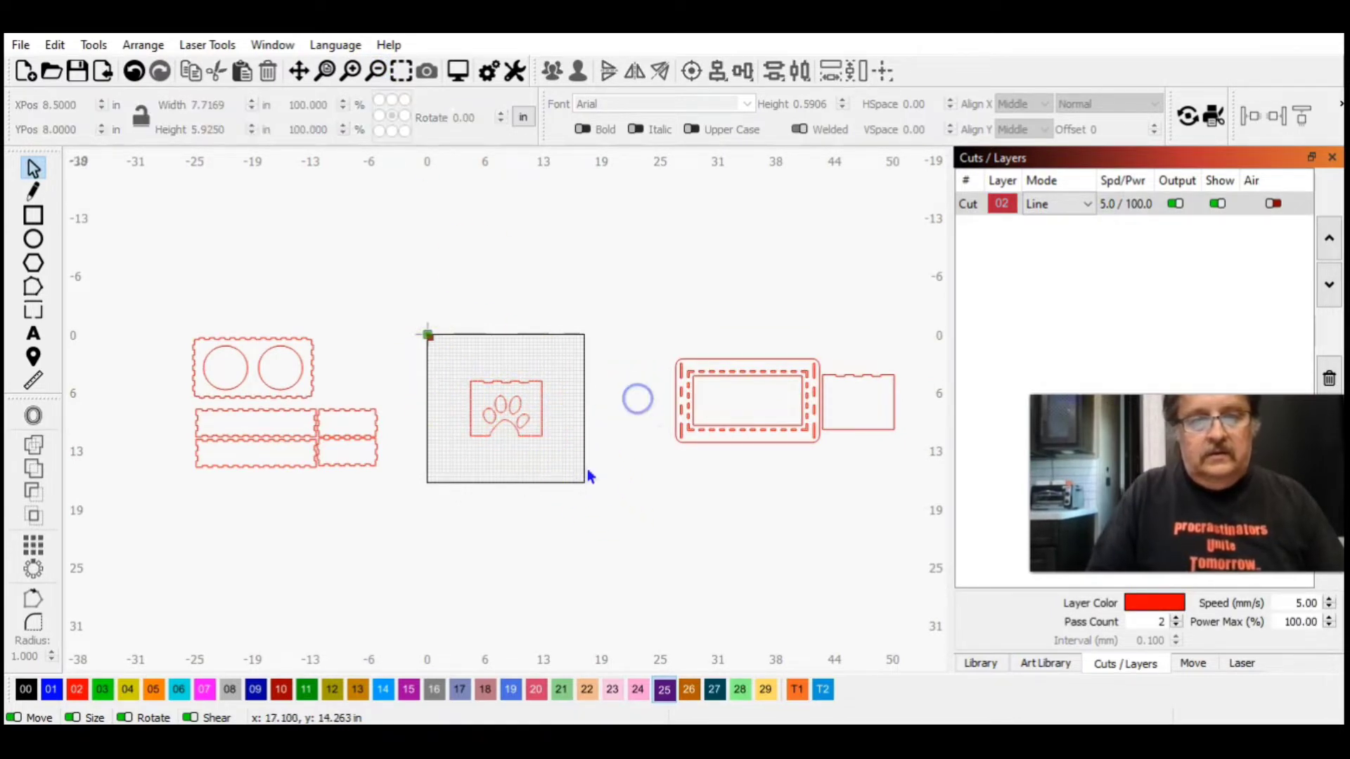
click(566, 457)
drag(566, 461, 435, 345)
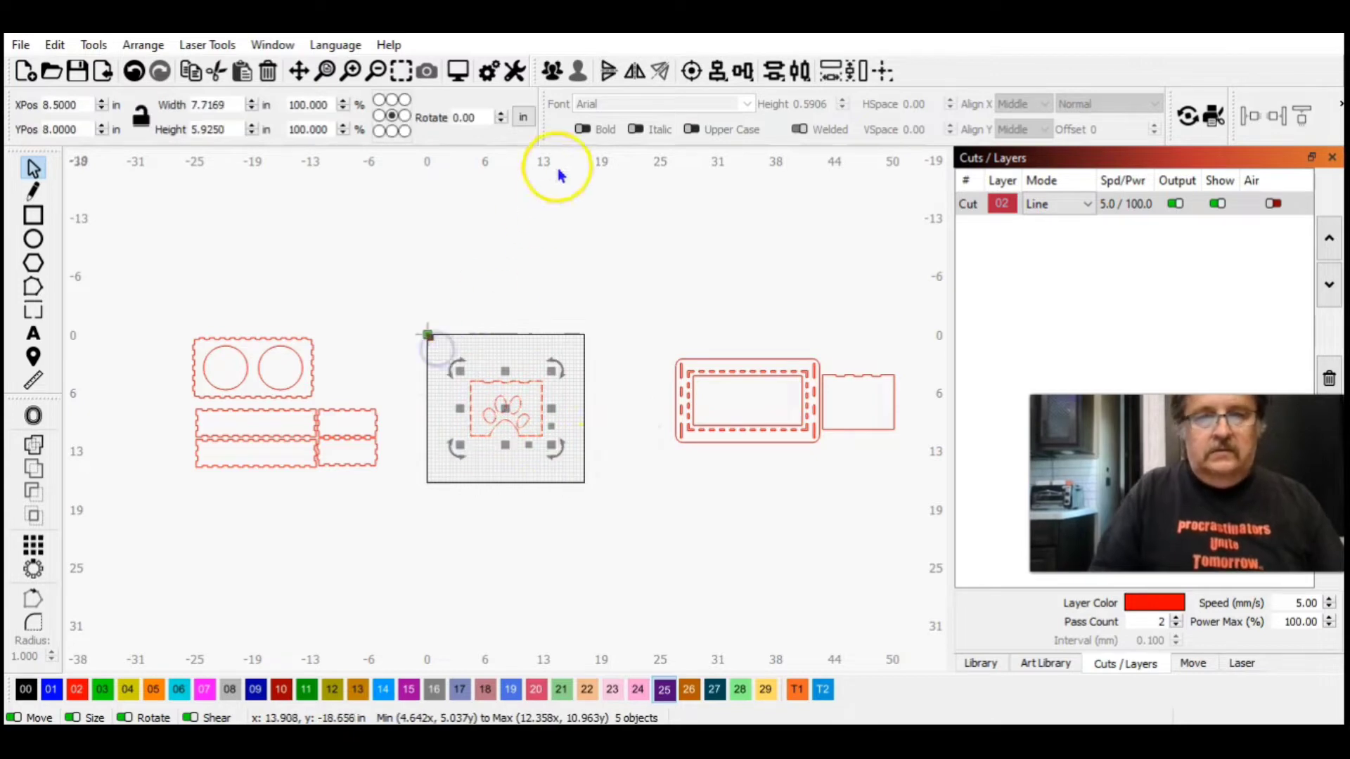
click(552, 72)
click(605, 255)
Duplicate the grouped paw print panel and move the copy off the work area, to an X position of about 21.5 in.
click(542, 401)
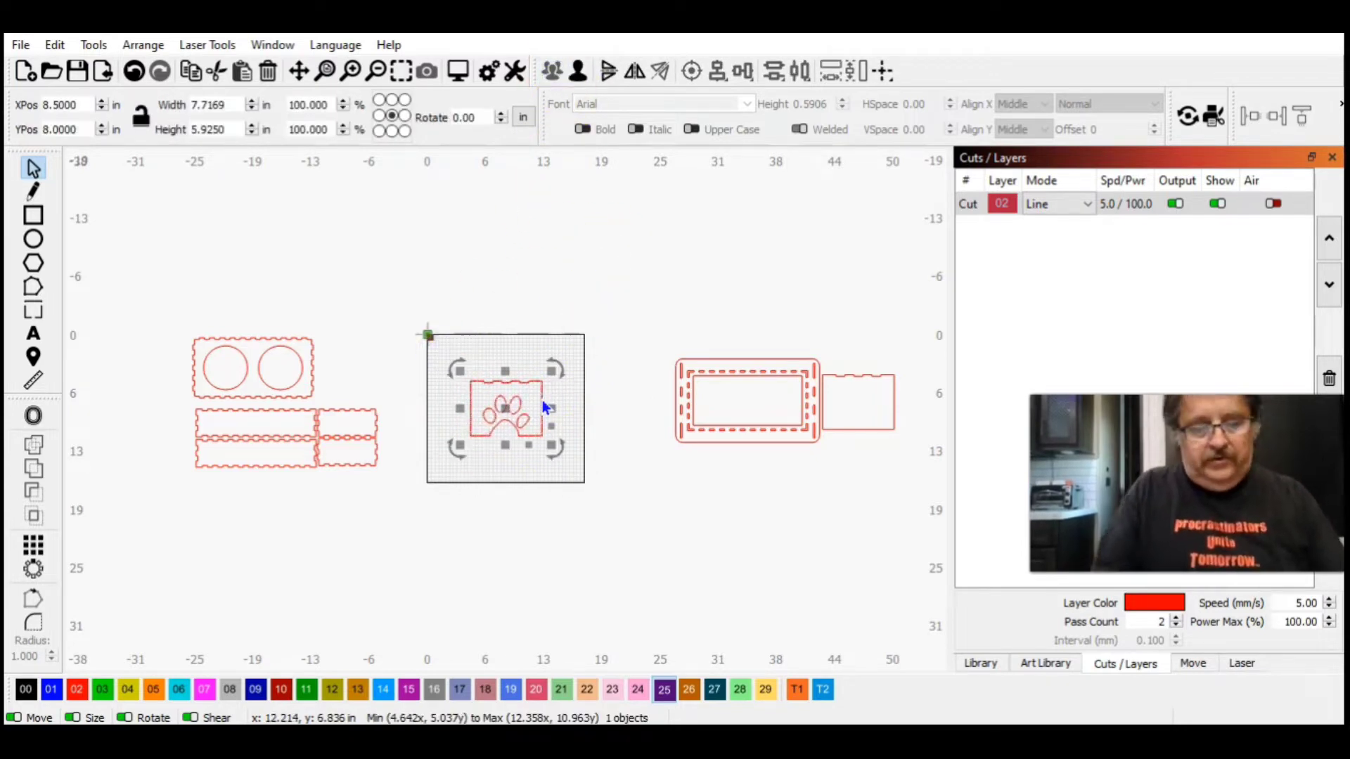
key(Right)
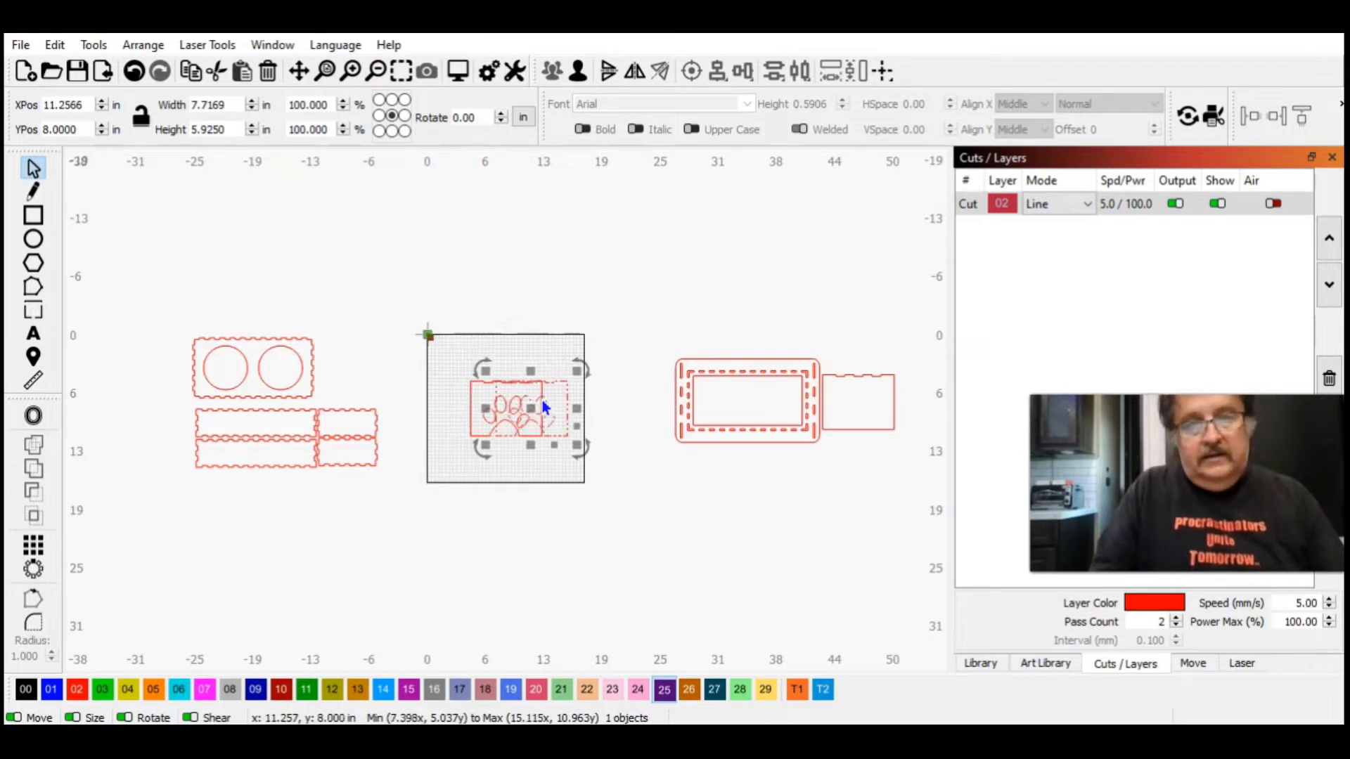
key(Right)
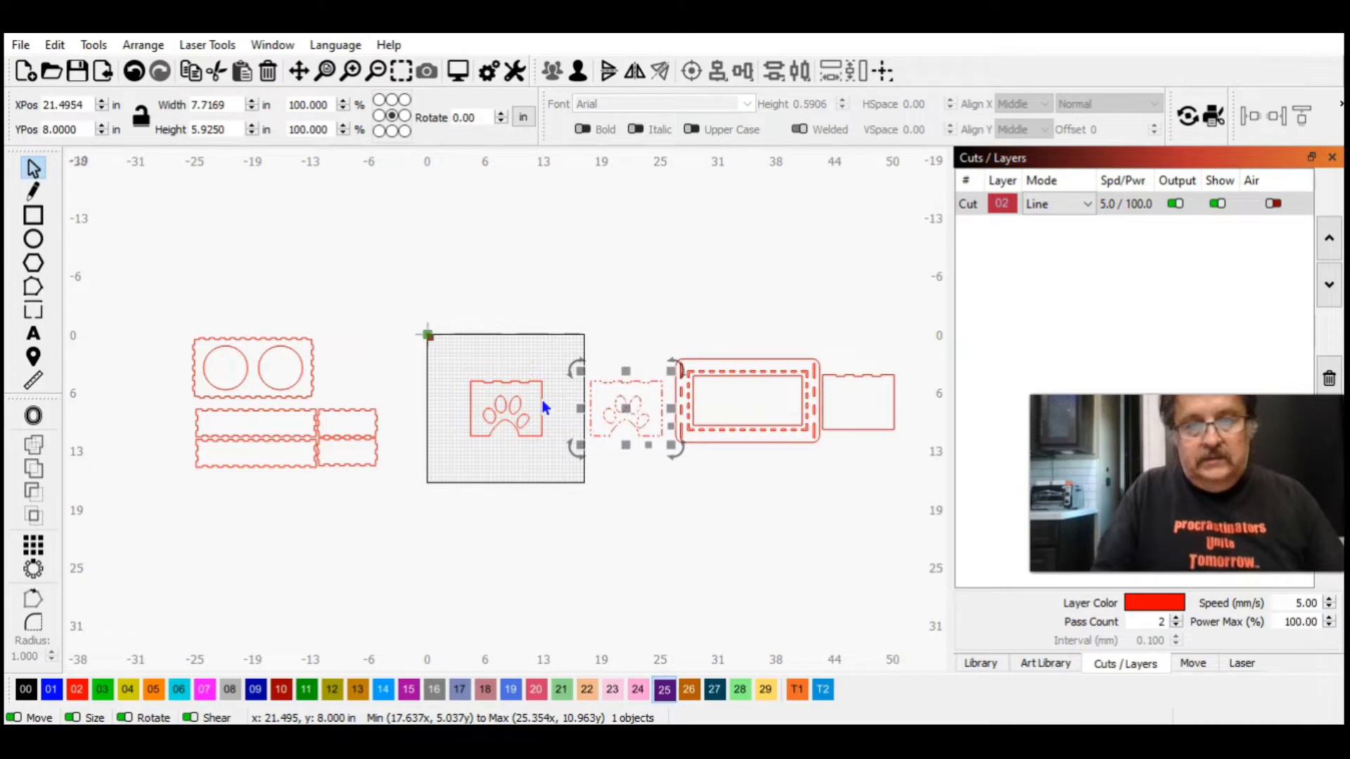
Delete the plain side panel beside the slotted base panel.
click(866, 468)
click(875, 430)
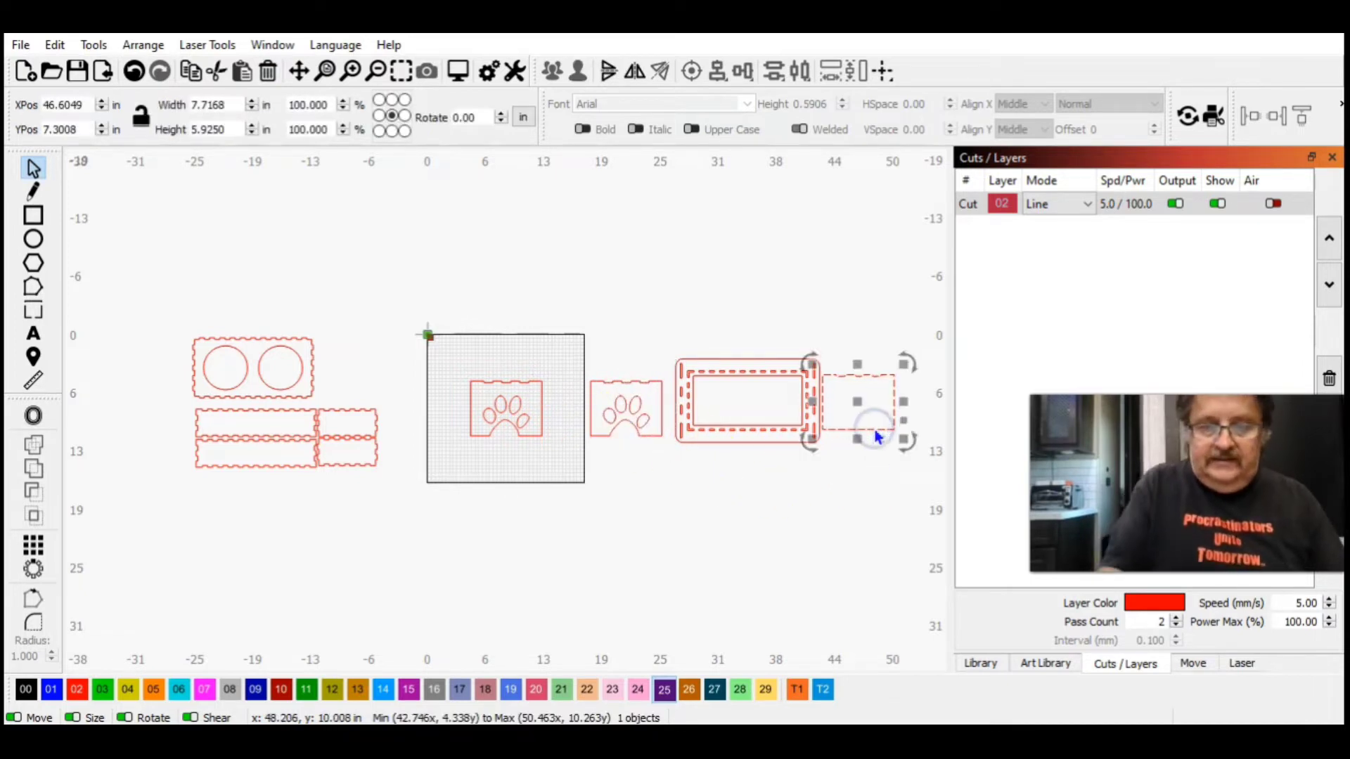
key(Delete)
Move one paw print side panel to the right of the slotted base and the other to its left, at about X 22.3, Y 7.68 in.
click(746, 453)
click(608, 414)
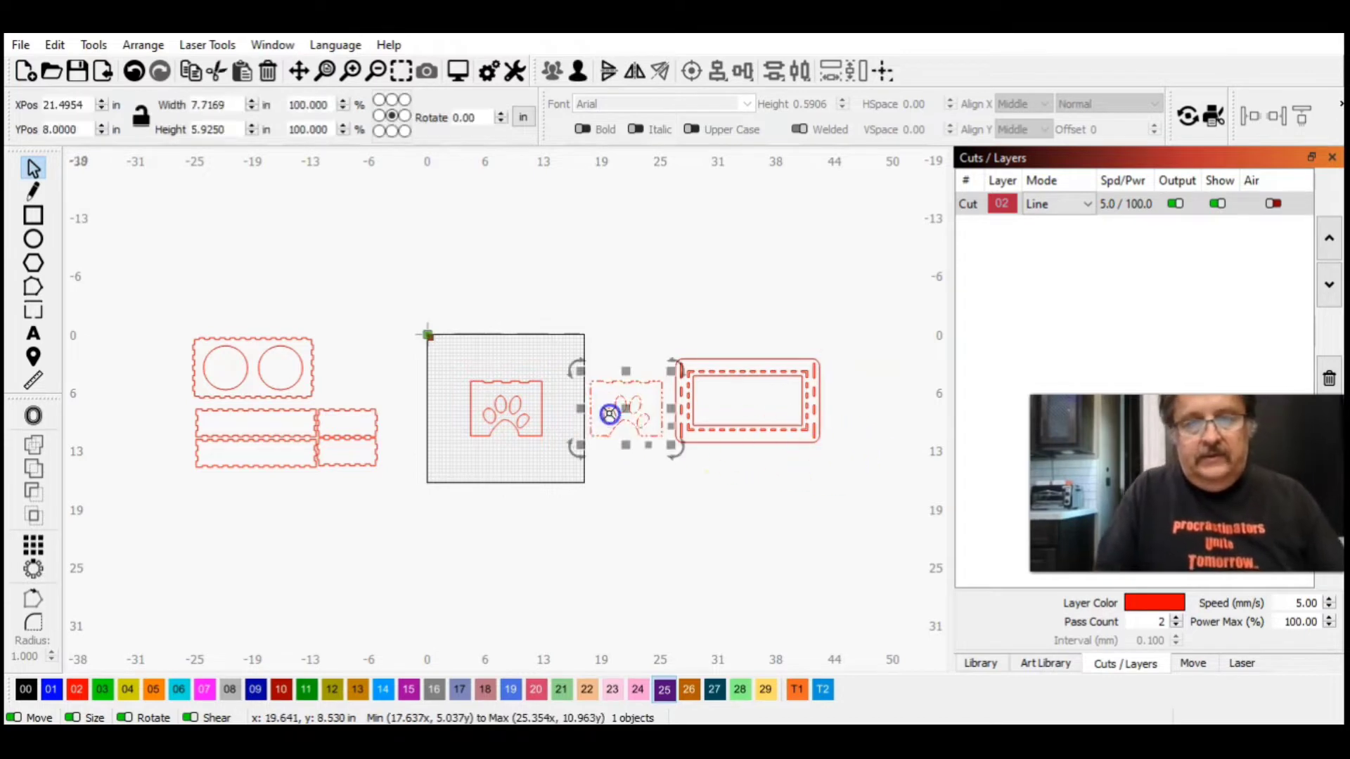
drag(626, 416, 862, 409)
click(732, 447)
drag(510, 408, 634, 411)
click(633, 348)
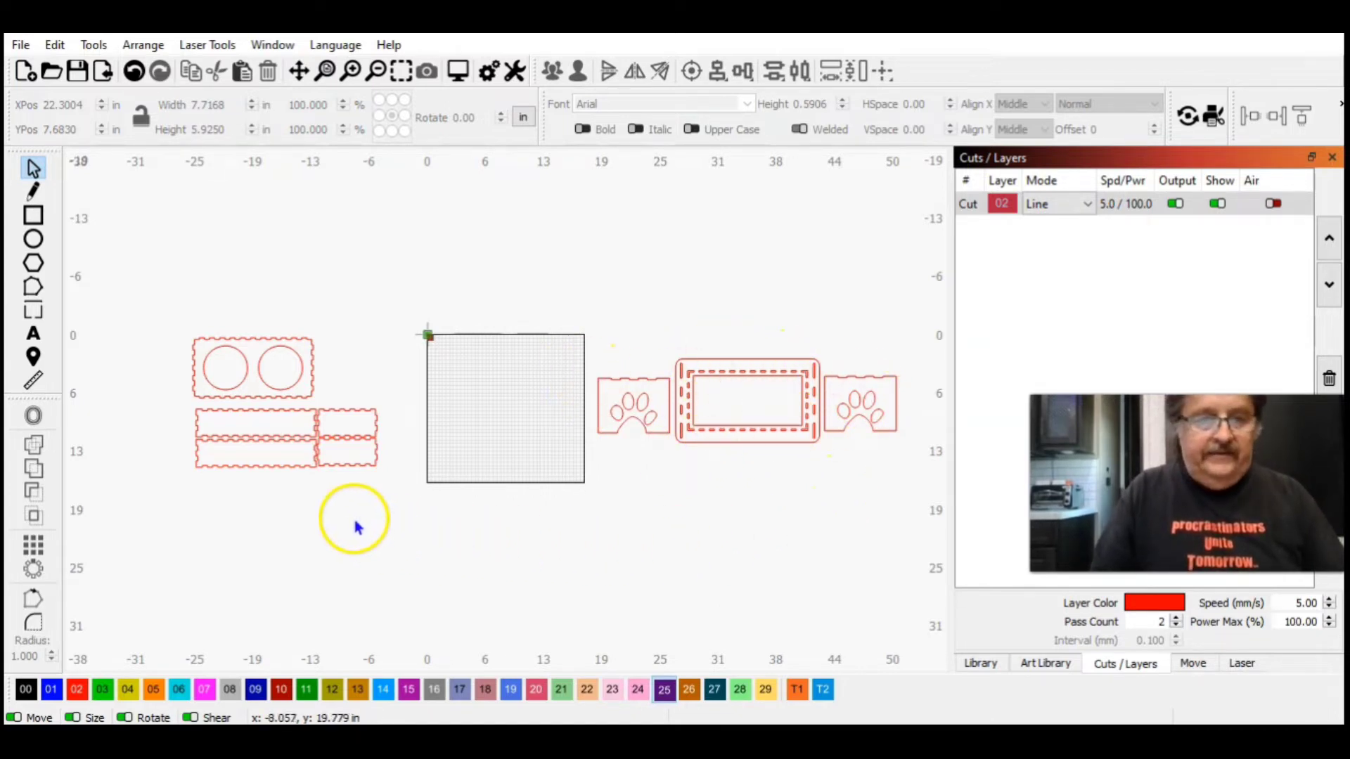
Move the lower long feeder panel onto the work area, to about X 8.61, Y 7.78 in.
click(282, 465)
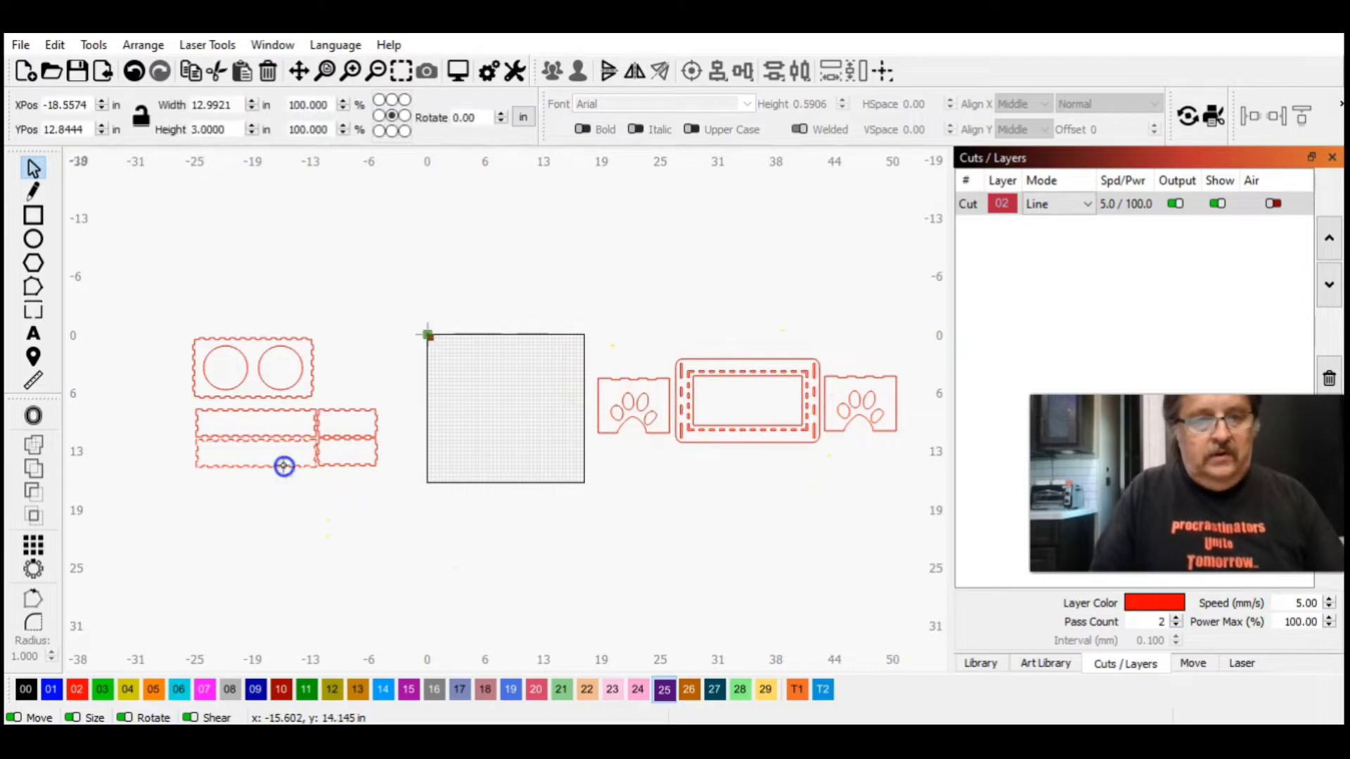
click(356, 506)
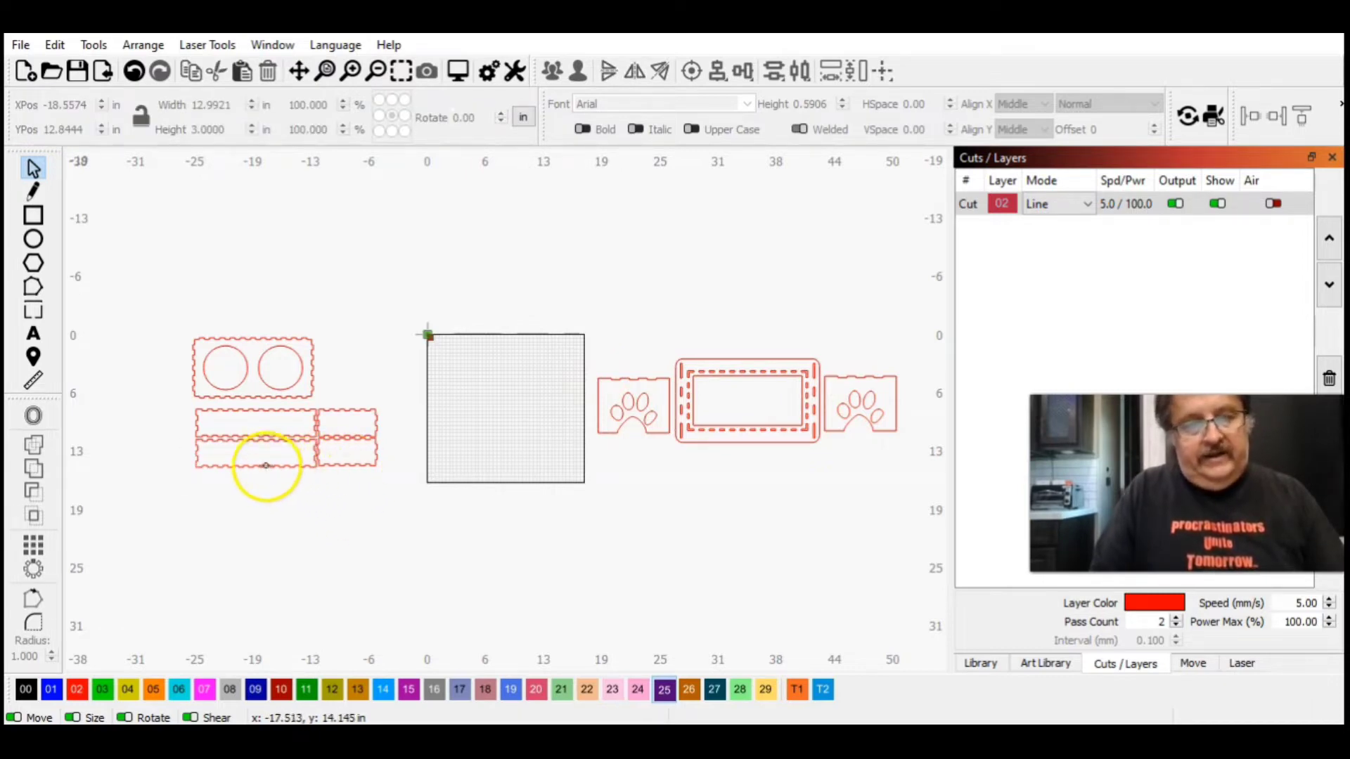
click(267, 465)
drag(253, 447, 508, 413)
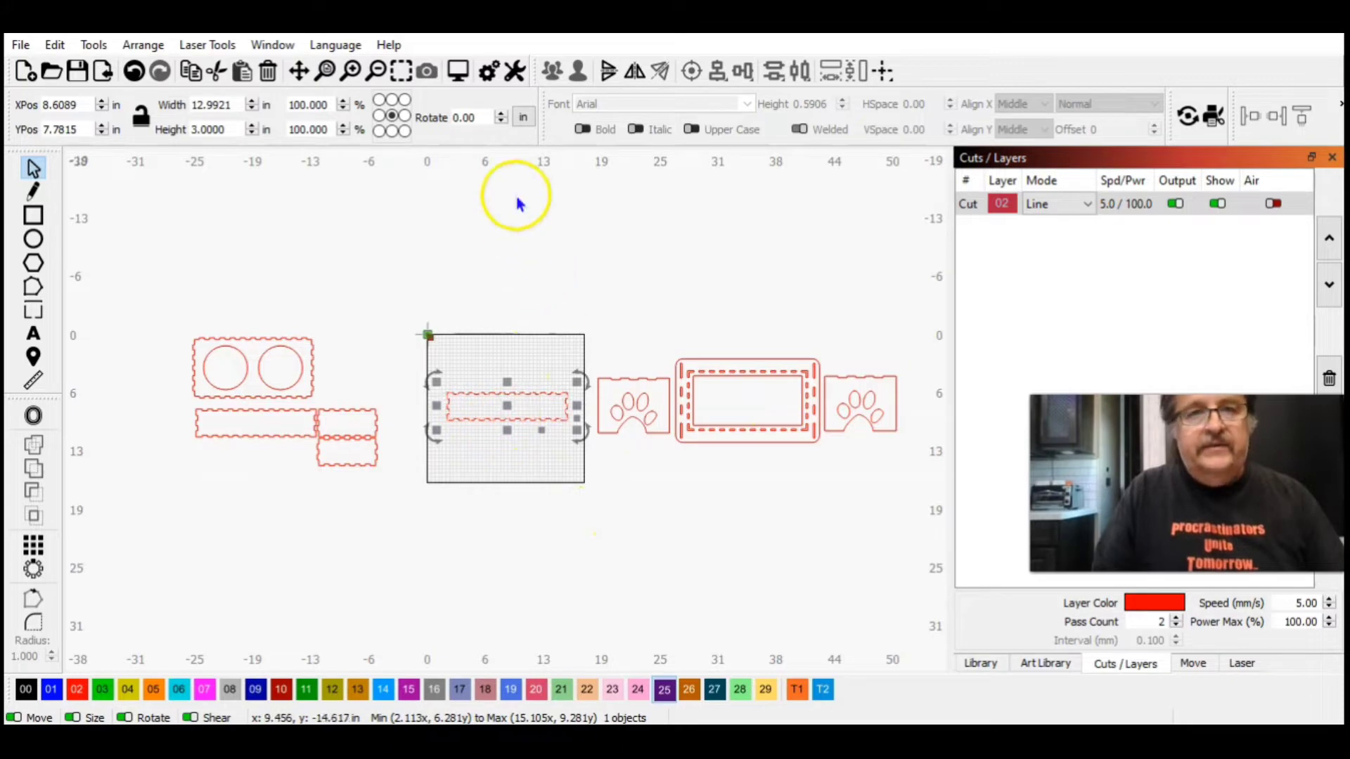
click(402, 78)
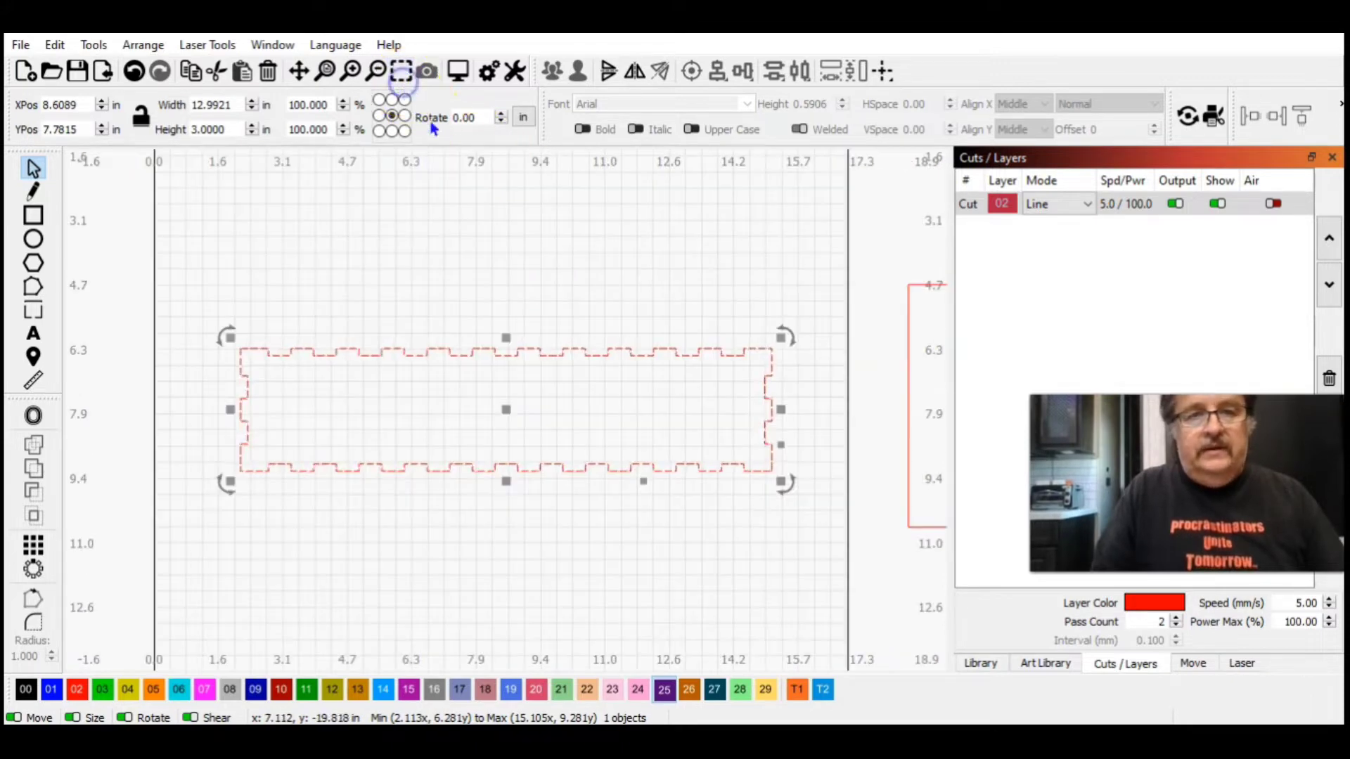
click(721, 289)
Add the "dog prints" graphic from the Pet Feeder art library to the project.
click(1046, 665)
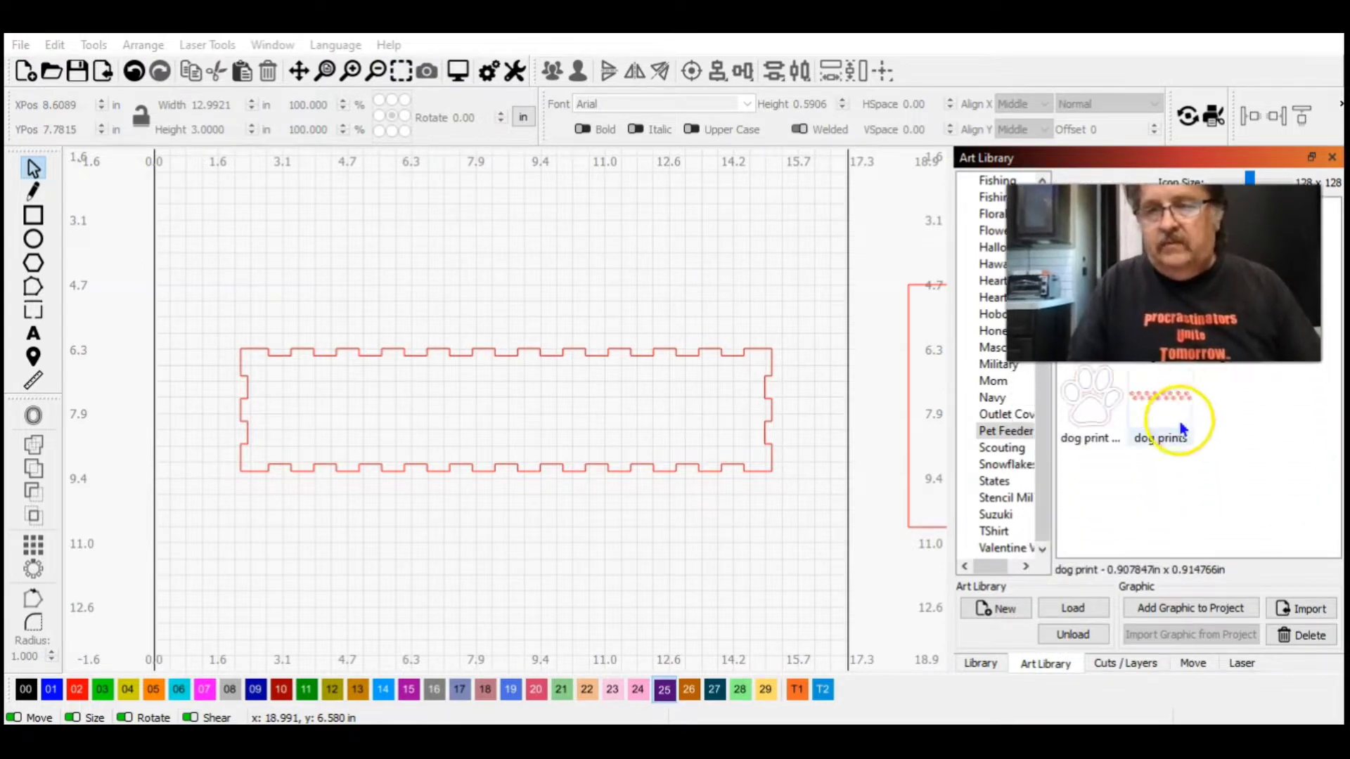
click(1180, 428)
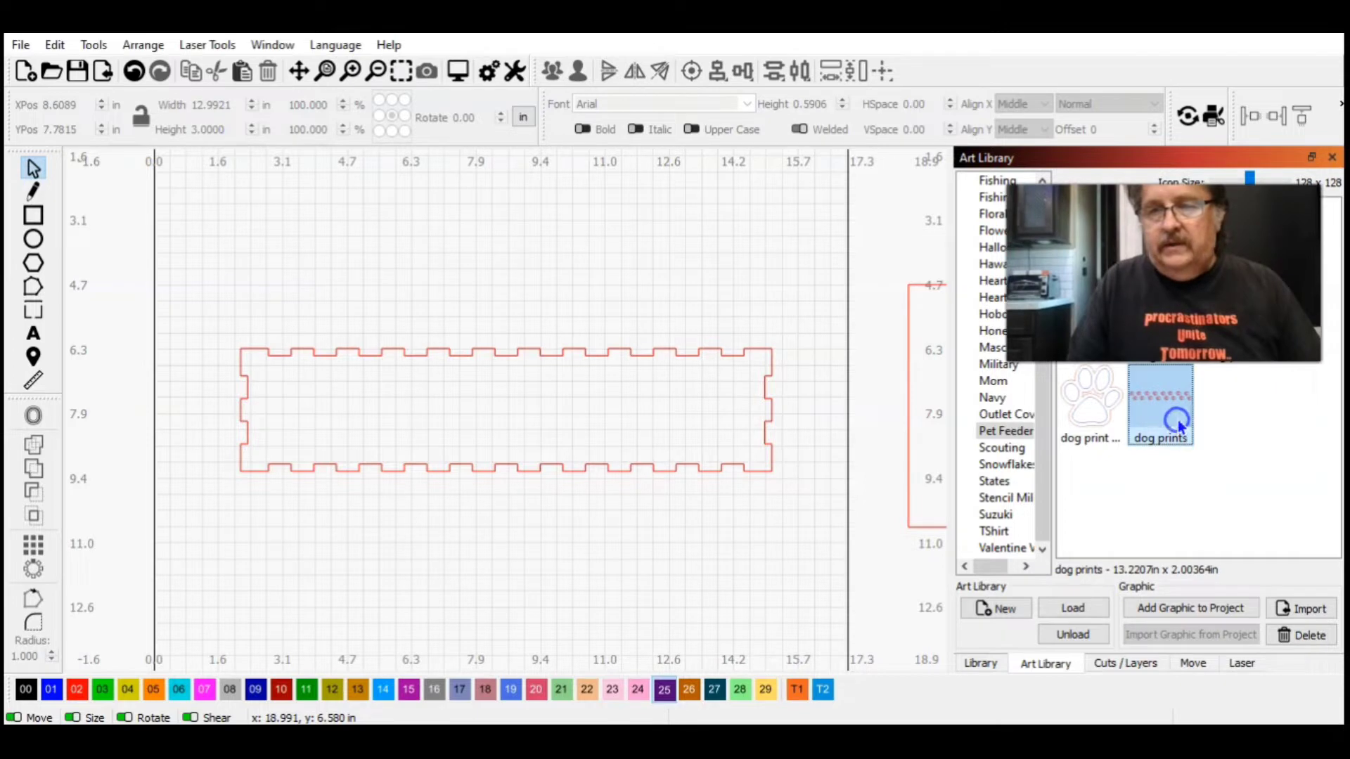
click(1180, 609)
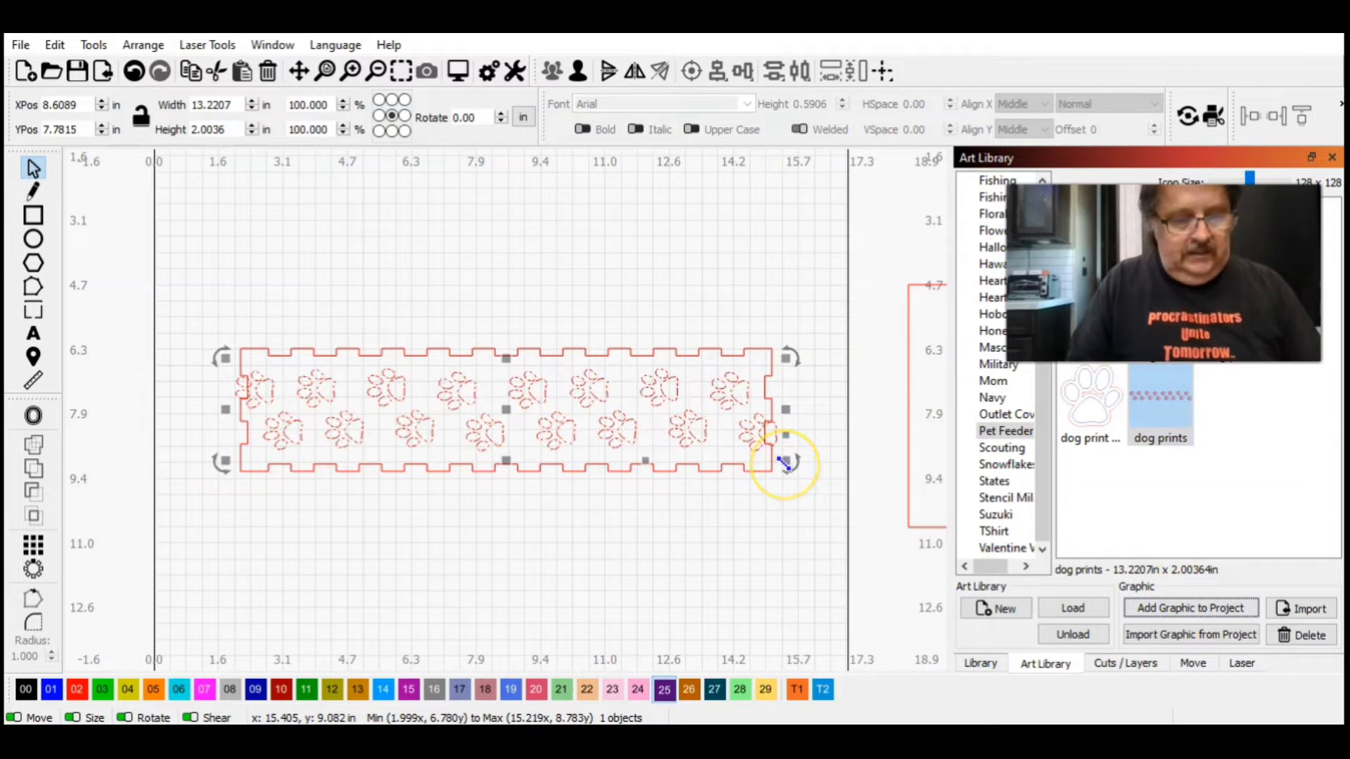
Scale the dog prints pattern down to about 11.64 by 1.76 in so it fits inside the long panel.
drag(785, 463, 756, 456)
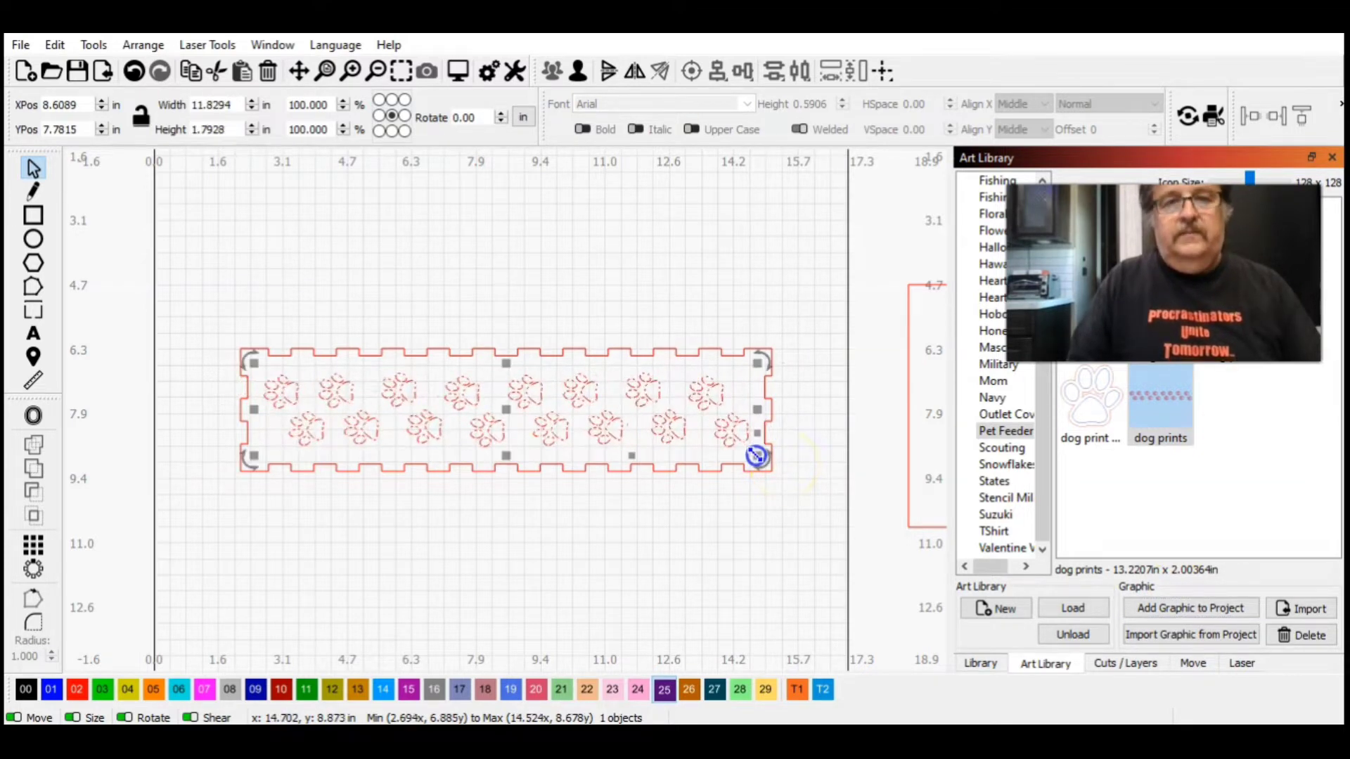
click(767, 504)
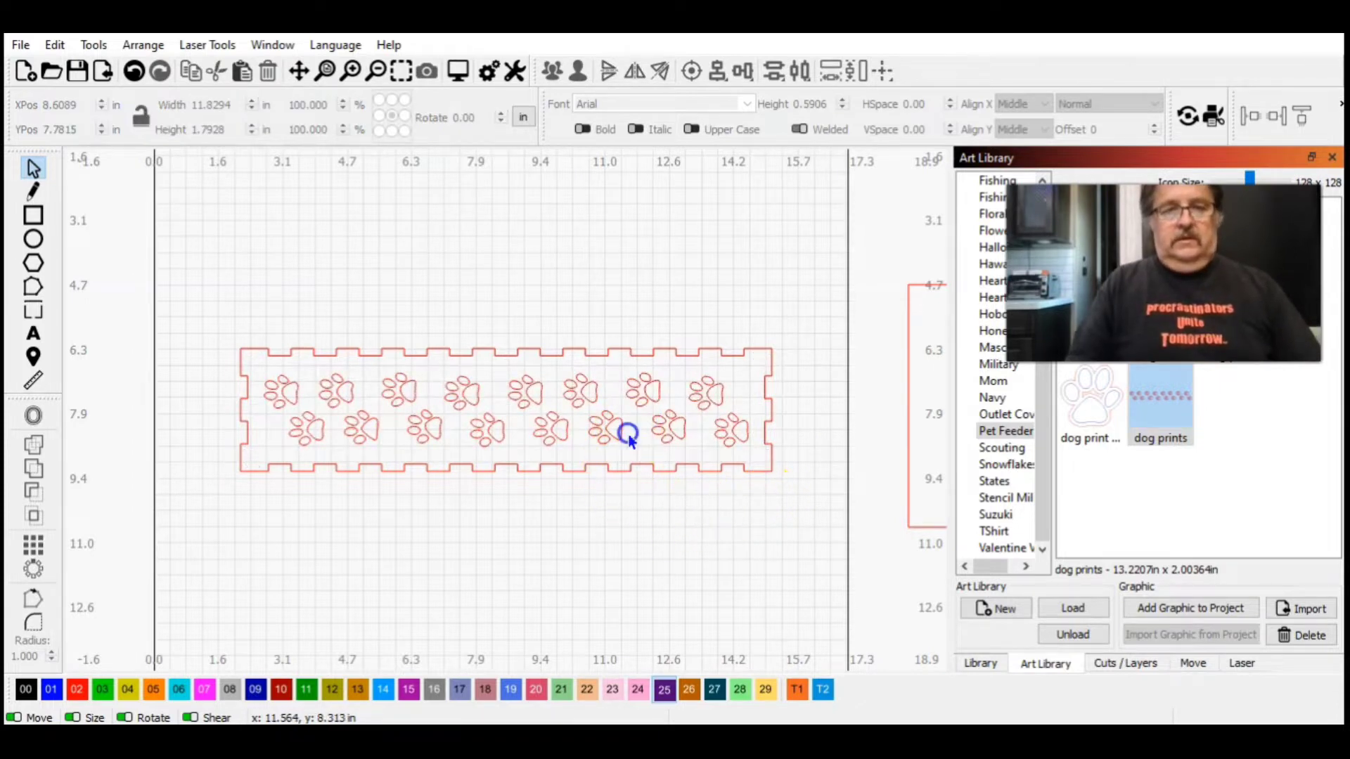
click(674, 439)
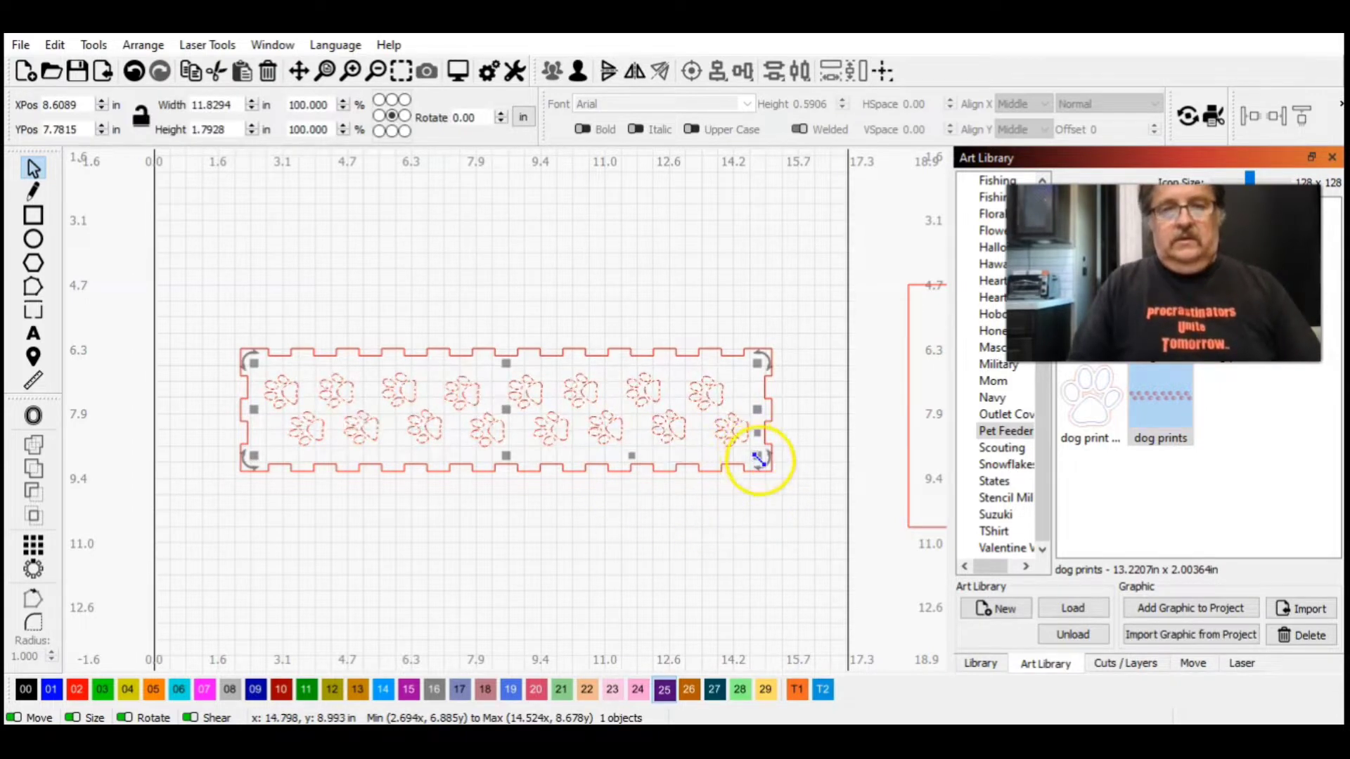
drag(759, 460, 755, 457)
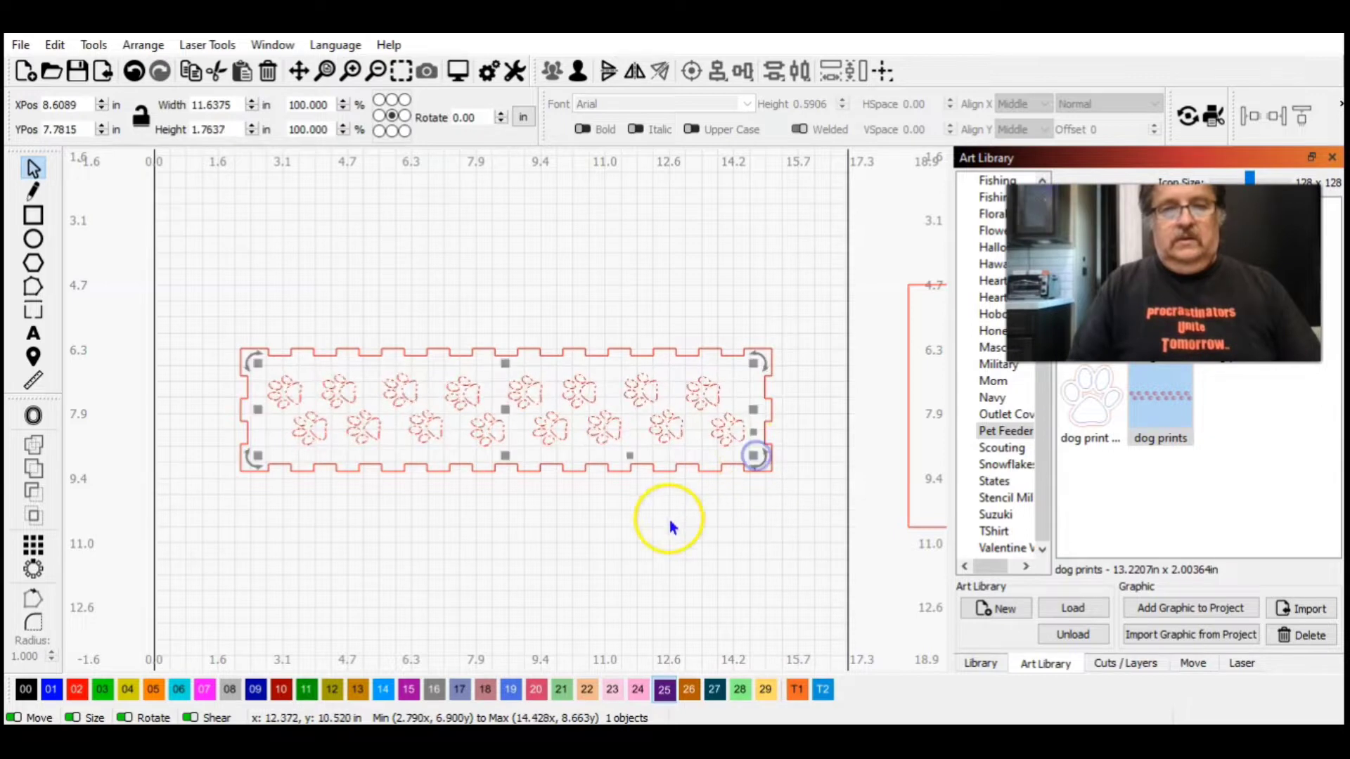
Center the dog prints pattern on the long panel by aligning the centers of both shapes.
click(602, 512)
click(550, 431)
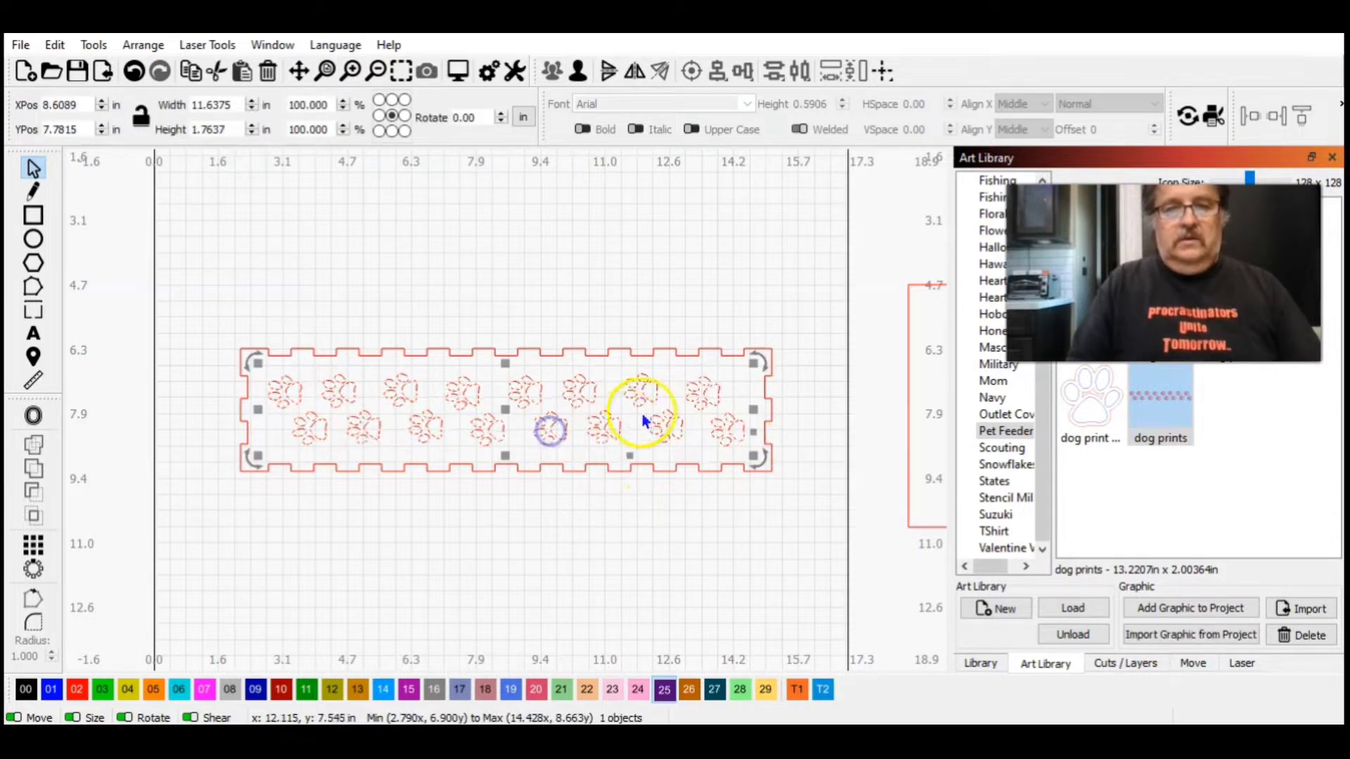
shift+click(660, 347)
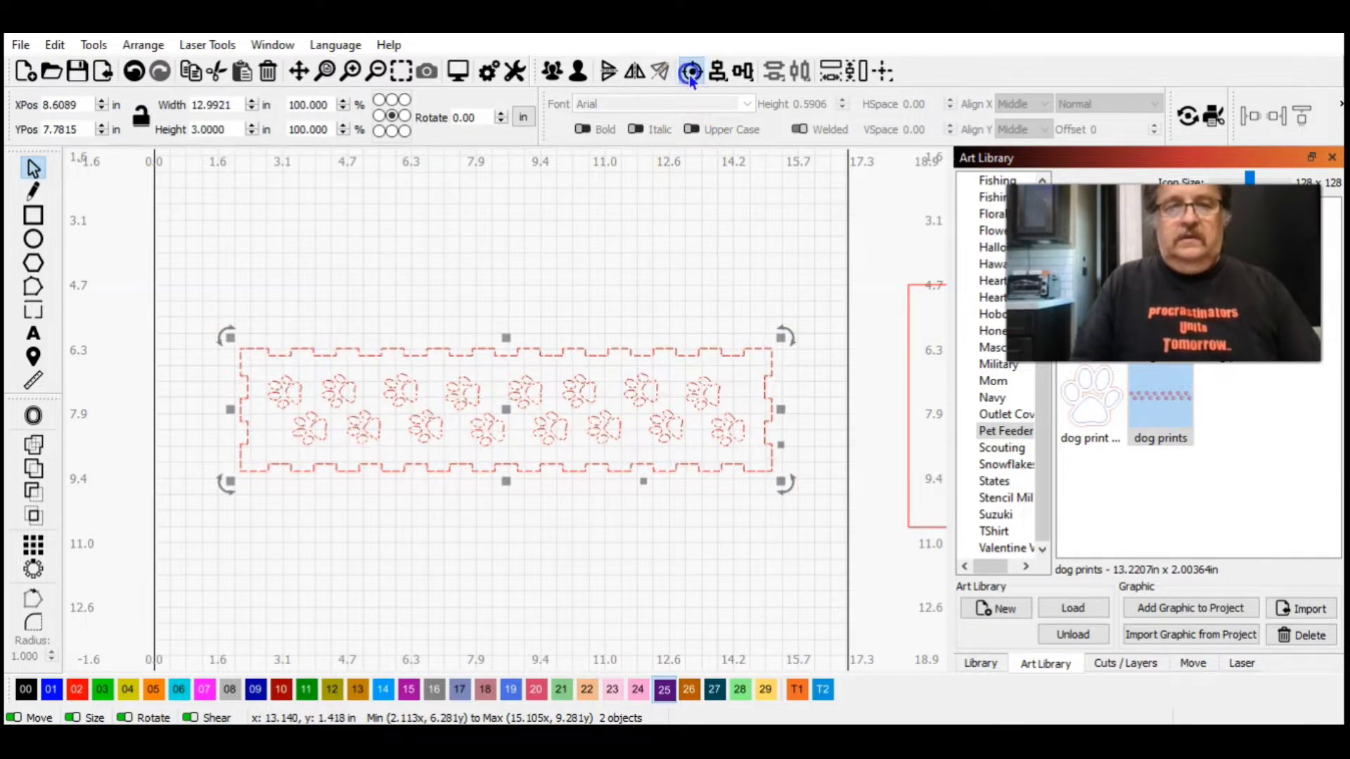
click(682, 241)
click(799, 450)
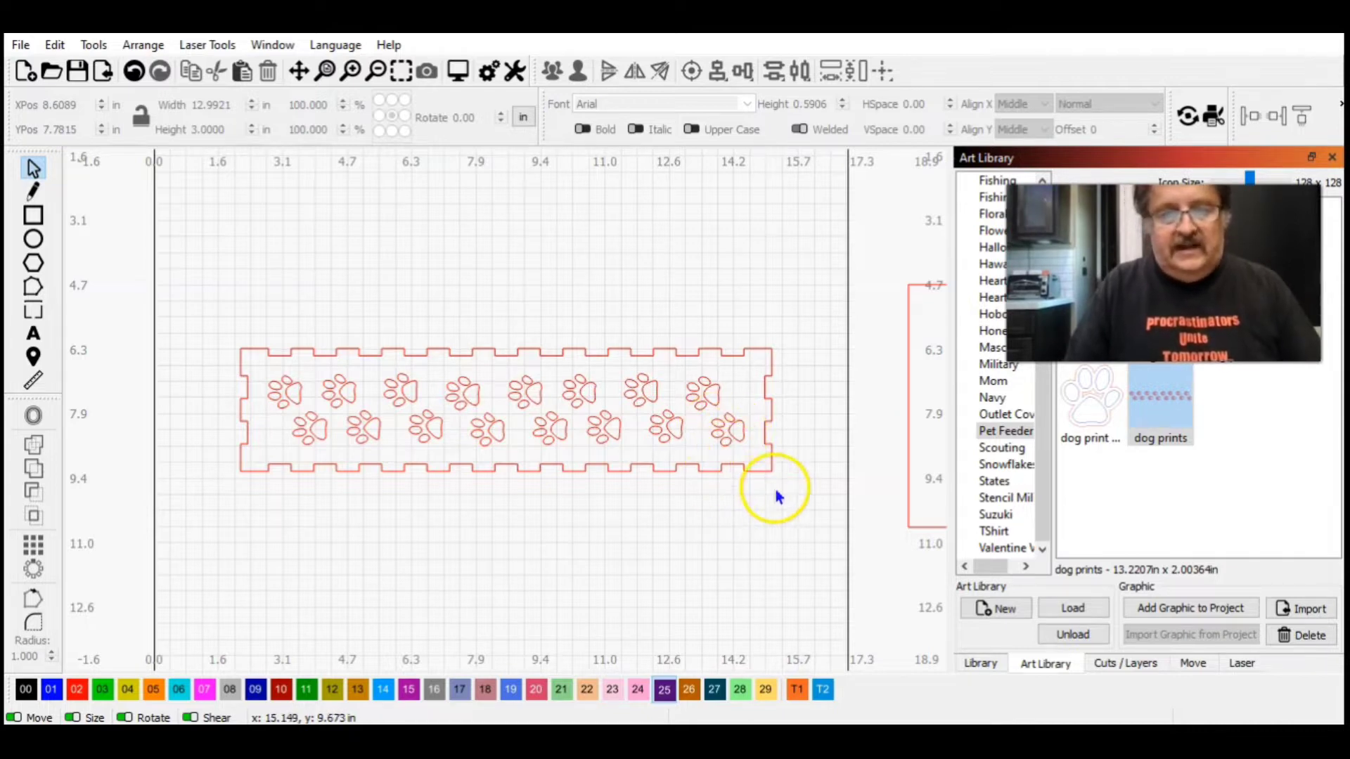
Examine the individual paw print outlines of the pattern on the long panel.
click(732, 440)
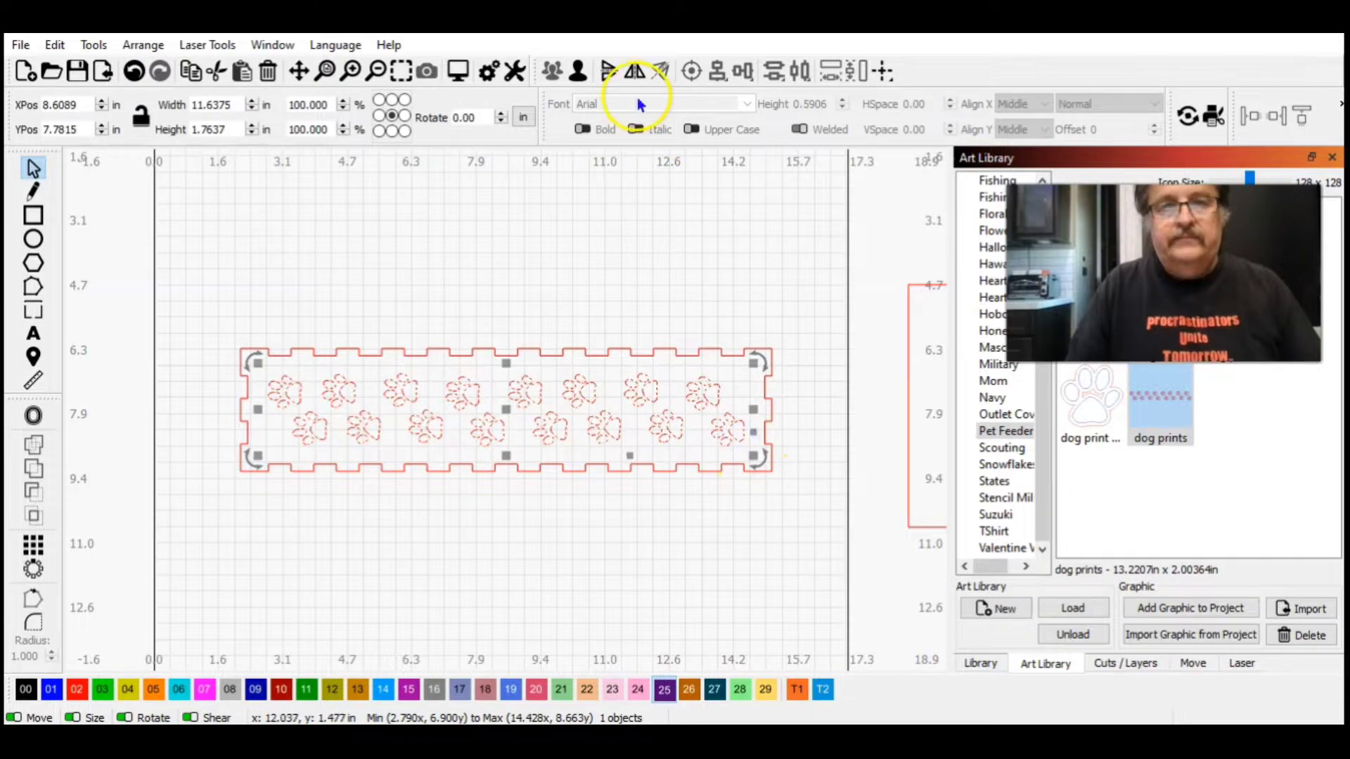
click(400, 70)
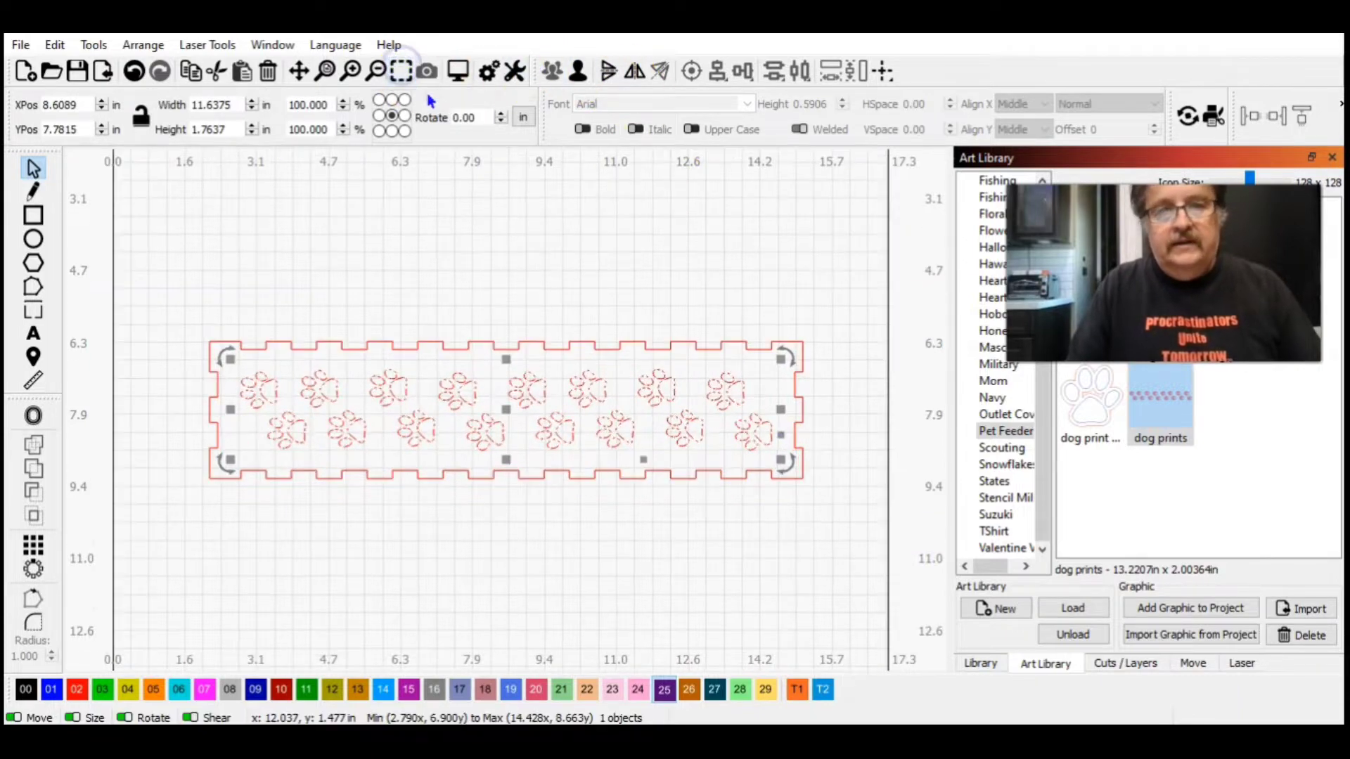
click(351, 71)
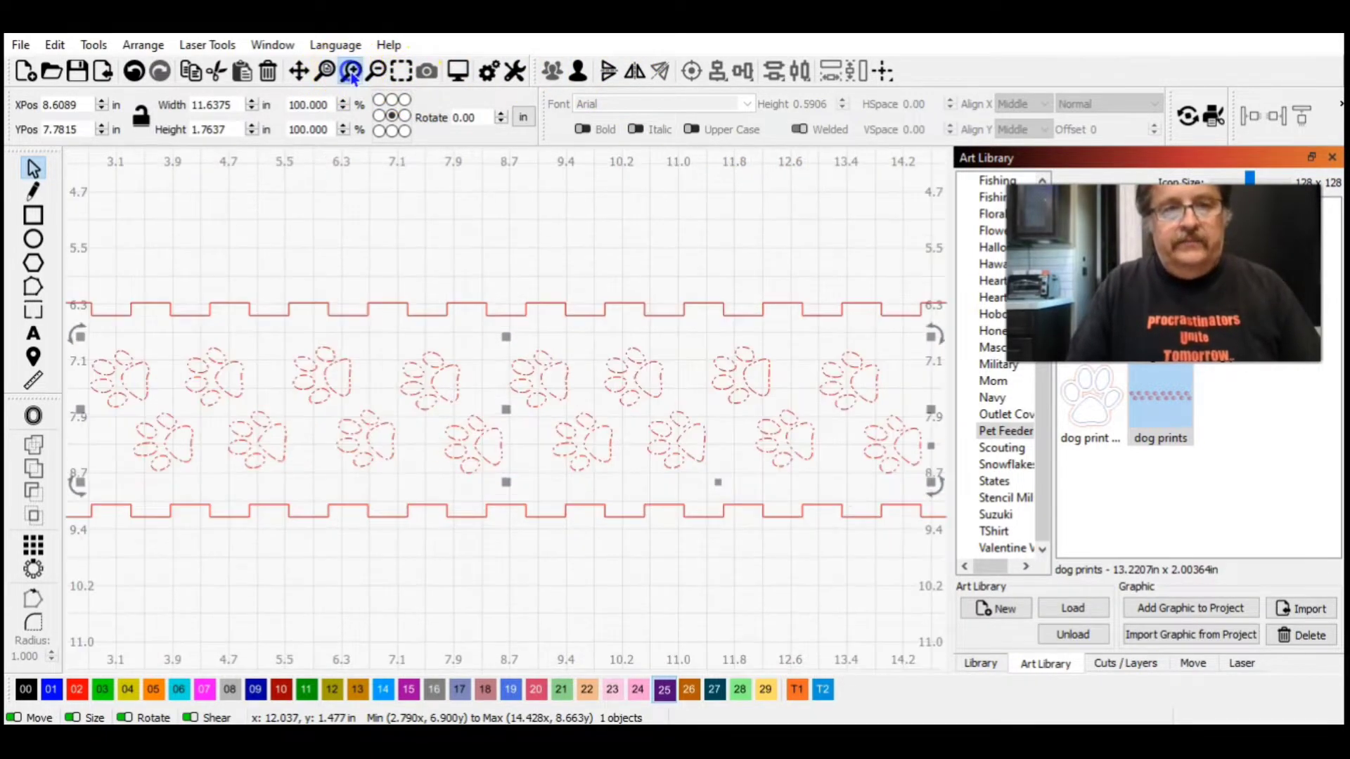
click(351, 71)
click(547, 251)
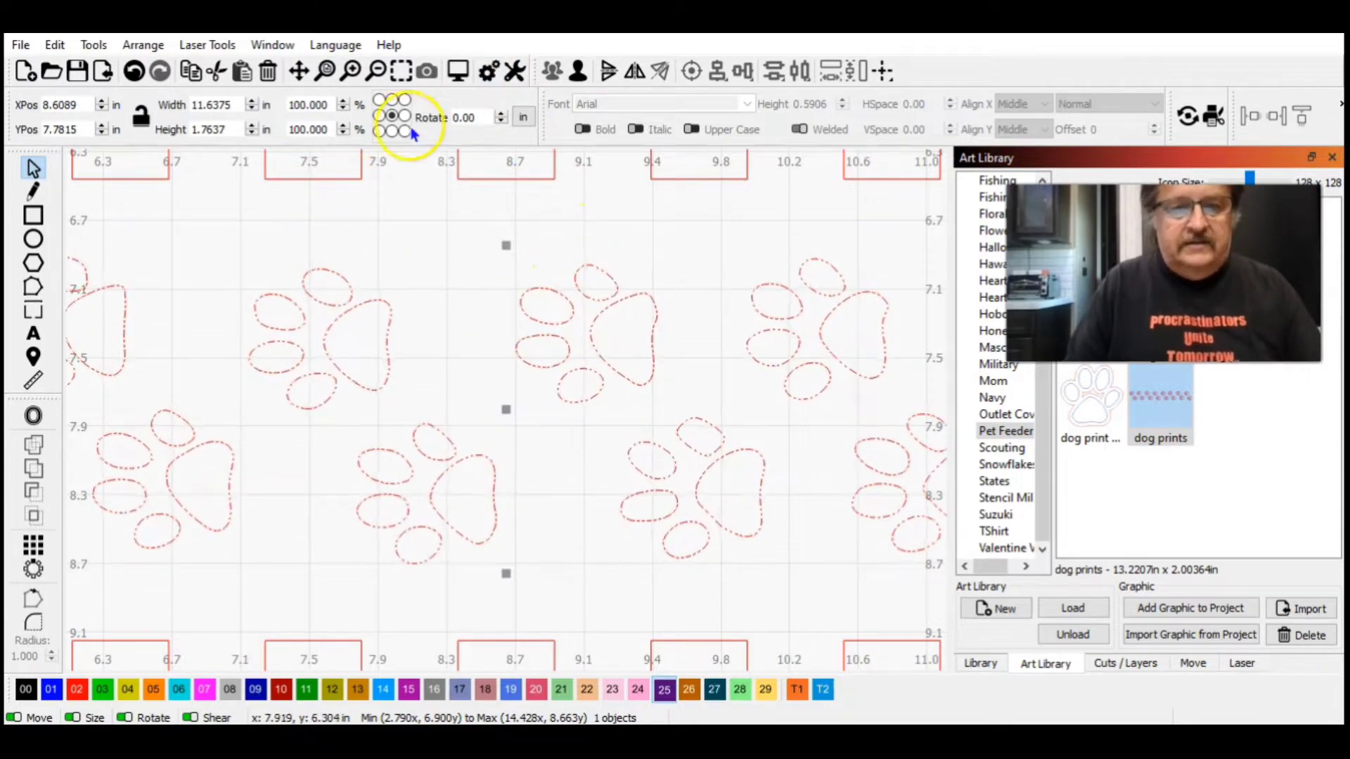
click(377, 76)
click(377, 76)
click(377, 76)
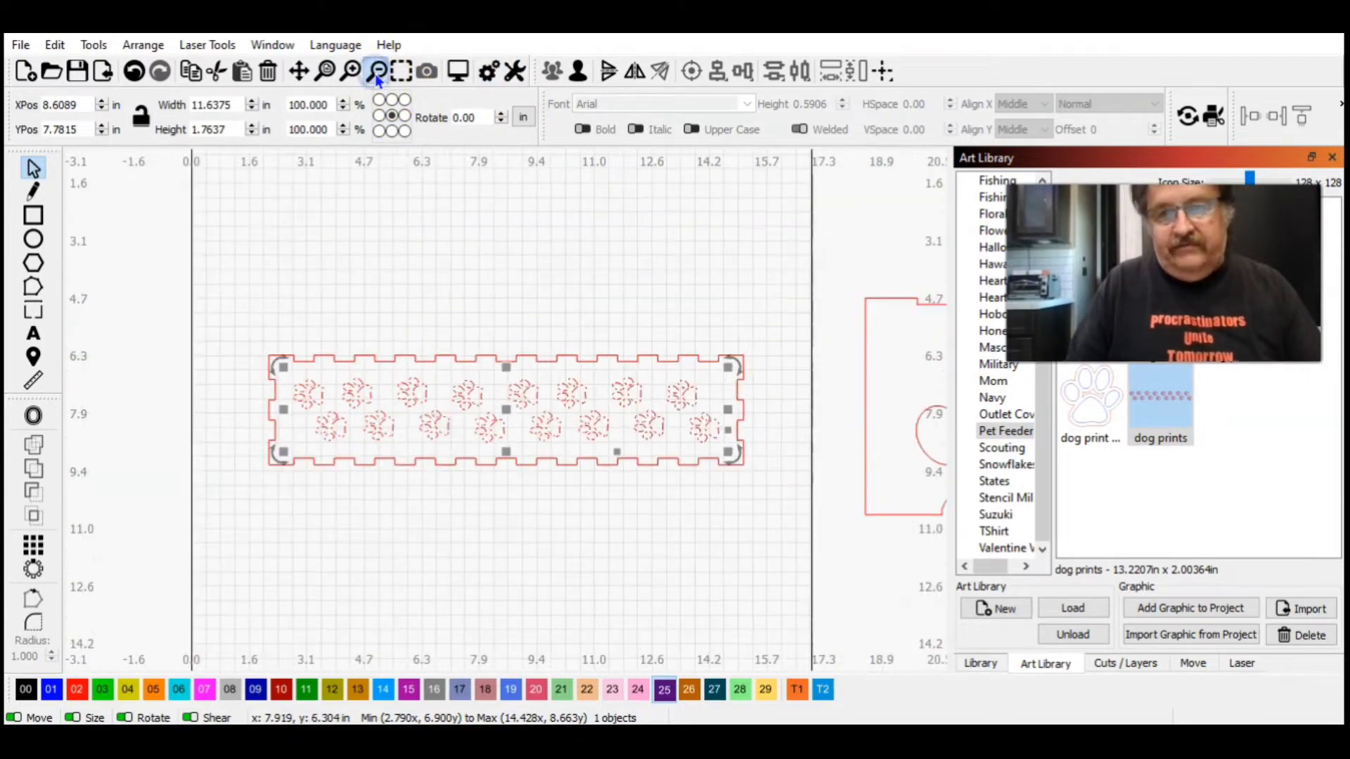
click(377, 76)
Add the "dog print fill" graphic to the project and place it above the long panel, at about X 8.75, Y 2.29 in.
click(1081, 419)
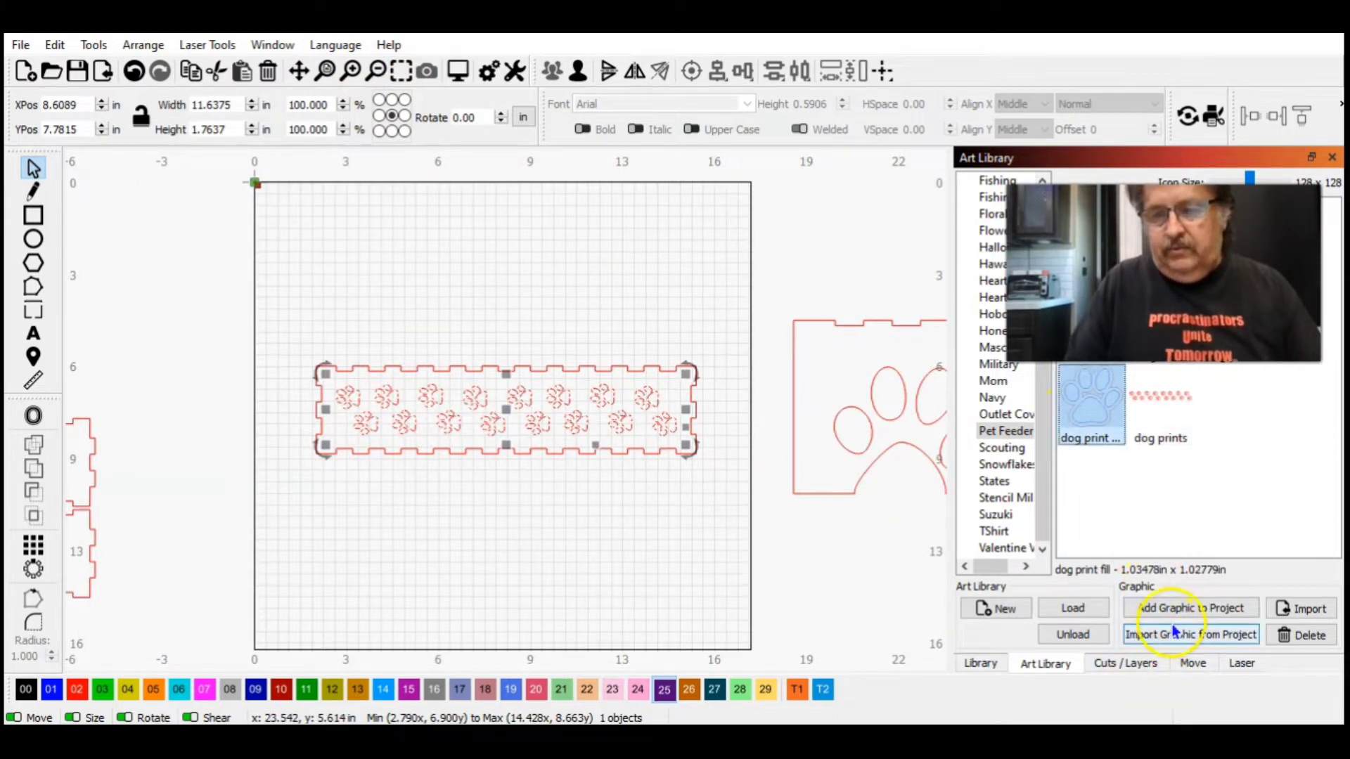
click(1206, 637)
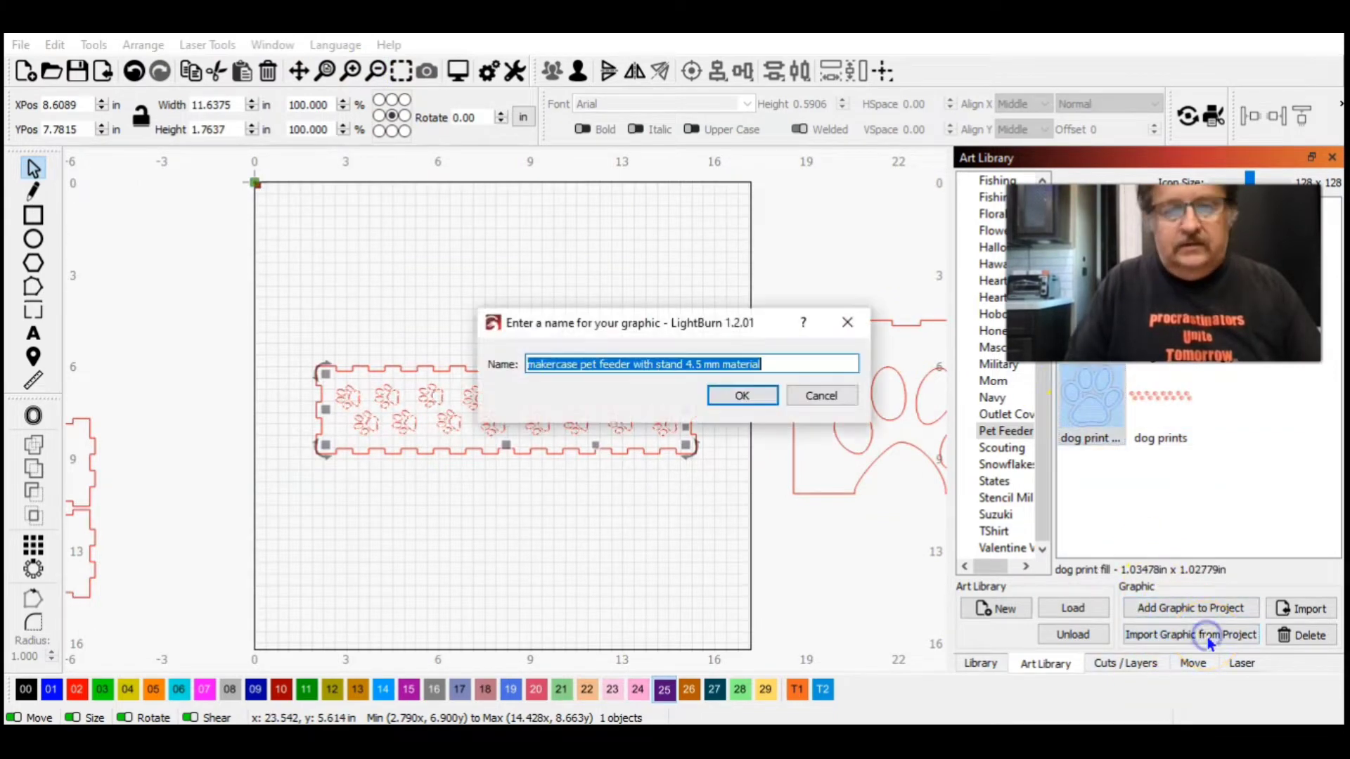
click(821, 395)
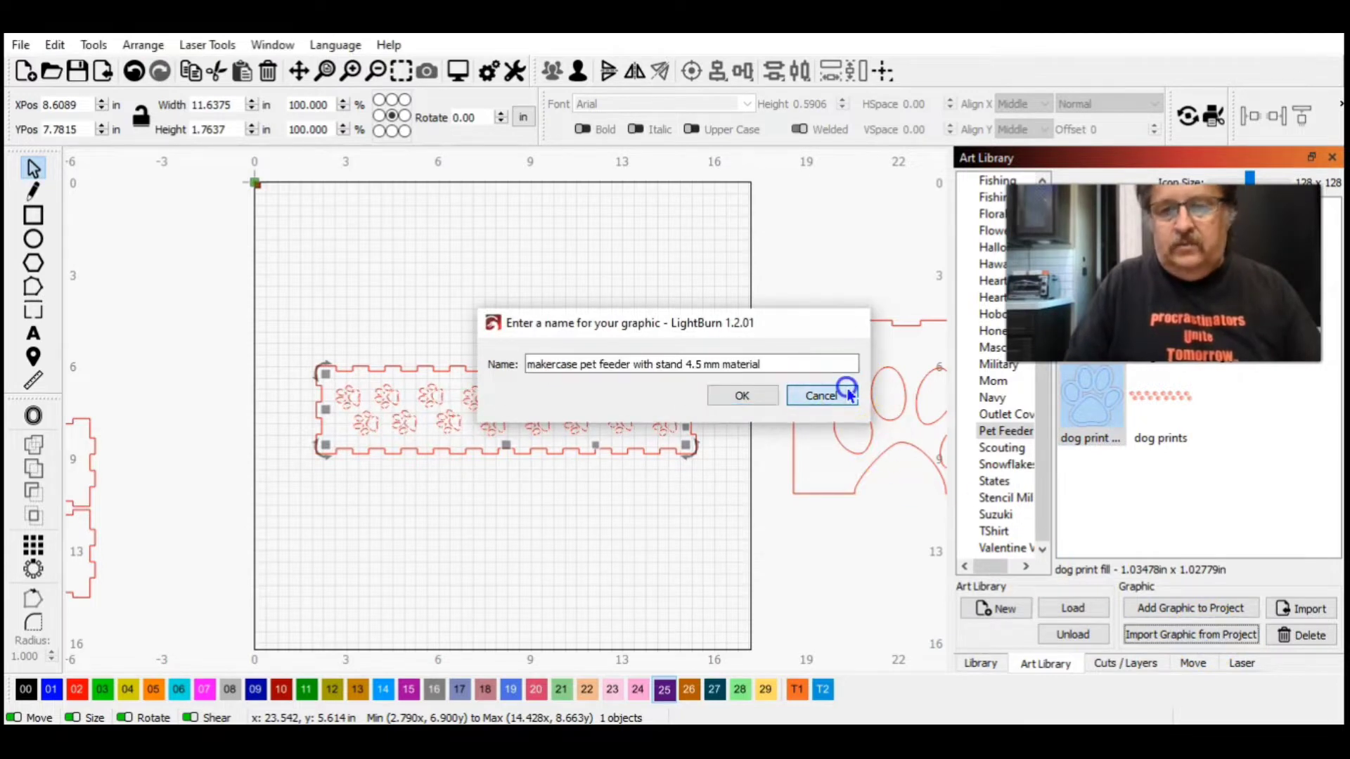
click(1190, 608)
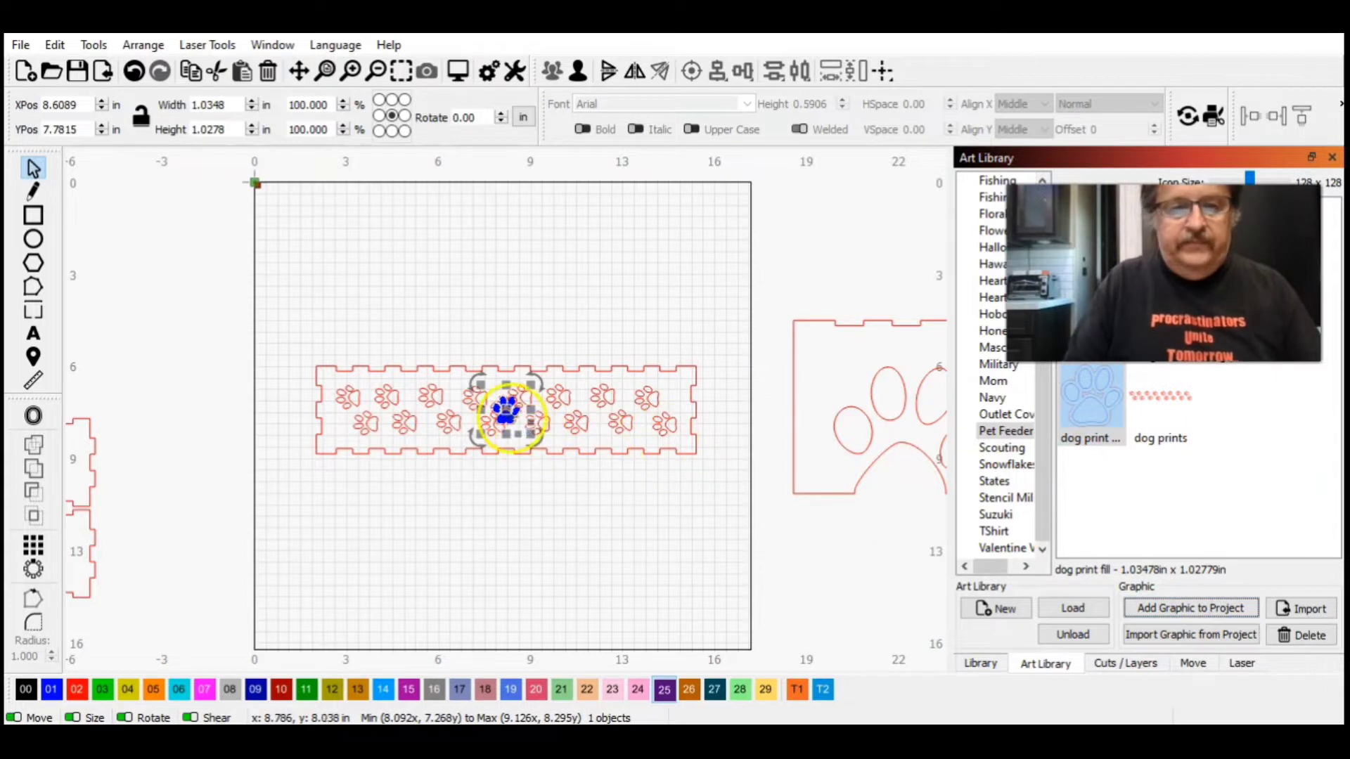
drag(505, 410, 509, 241)
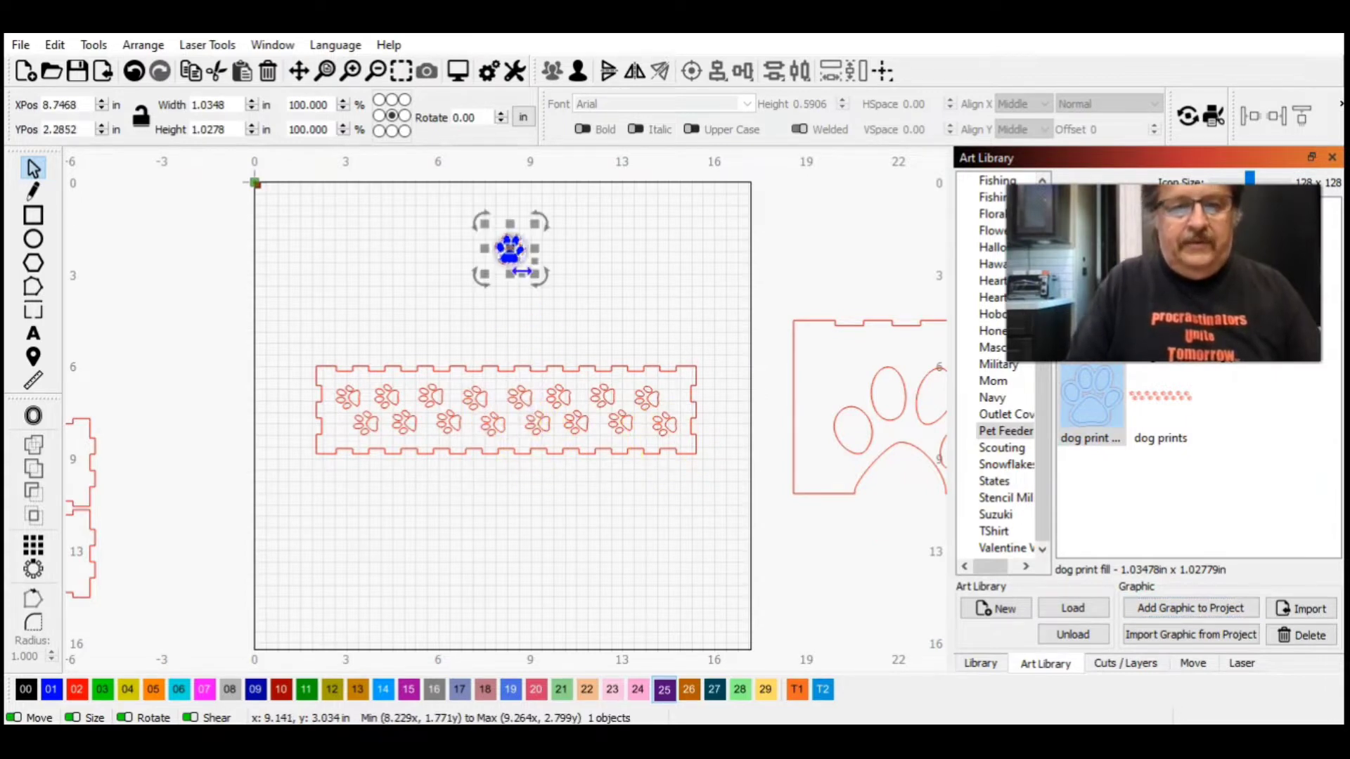
Ungroup the "dog print fill" graphic and move its outer outline away from the filled pads, to about X 9.85, Y 2.27 in.
click(582, 288)
drag(575, 287, 454, 215)
click(398, 71)
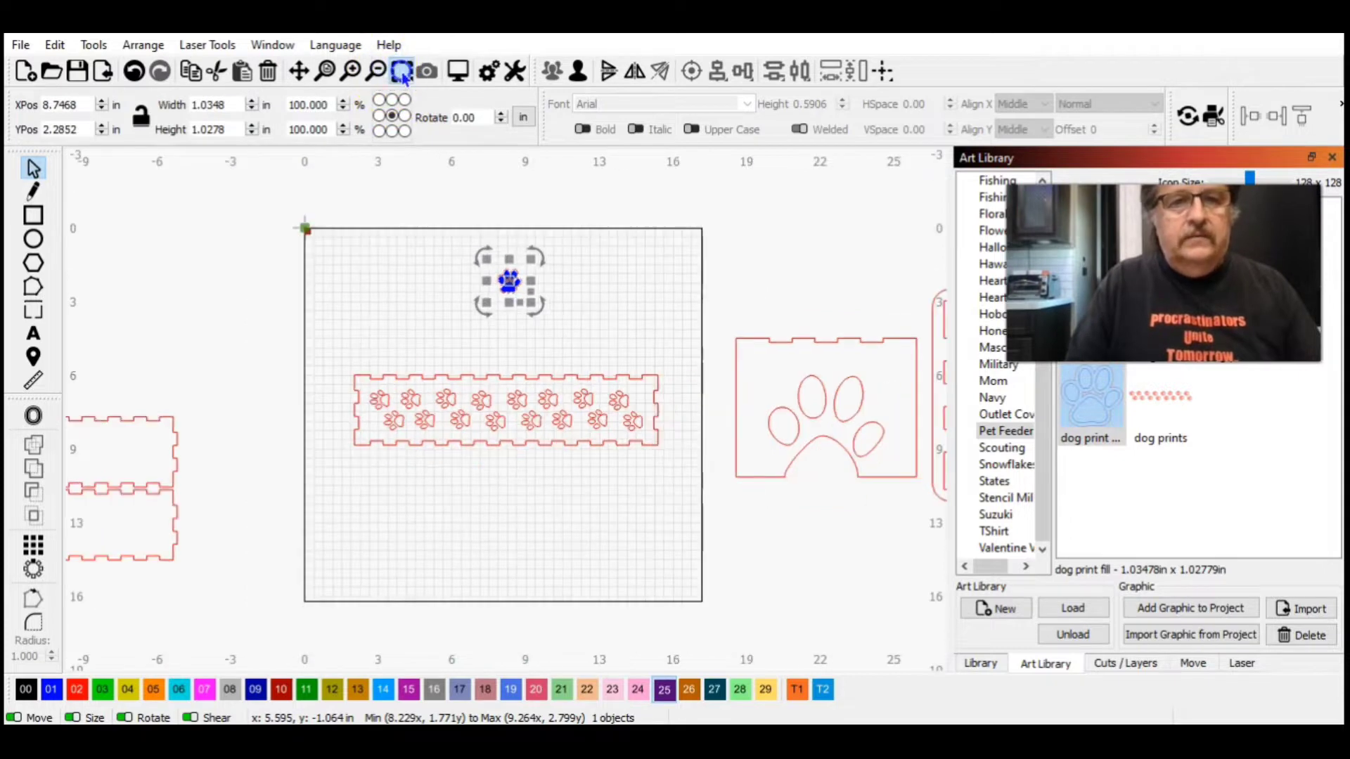
click(402, 71)
click(749, 246)
click(577, 244)
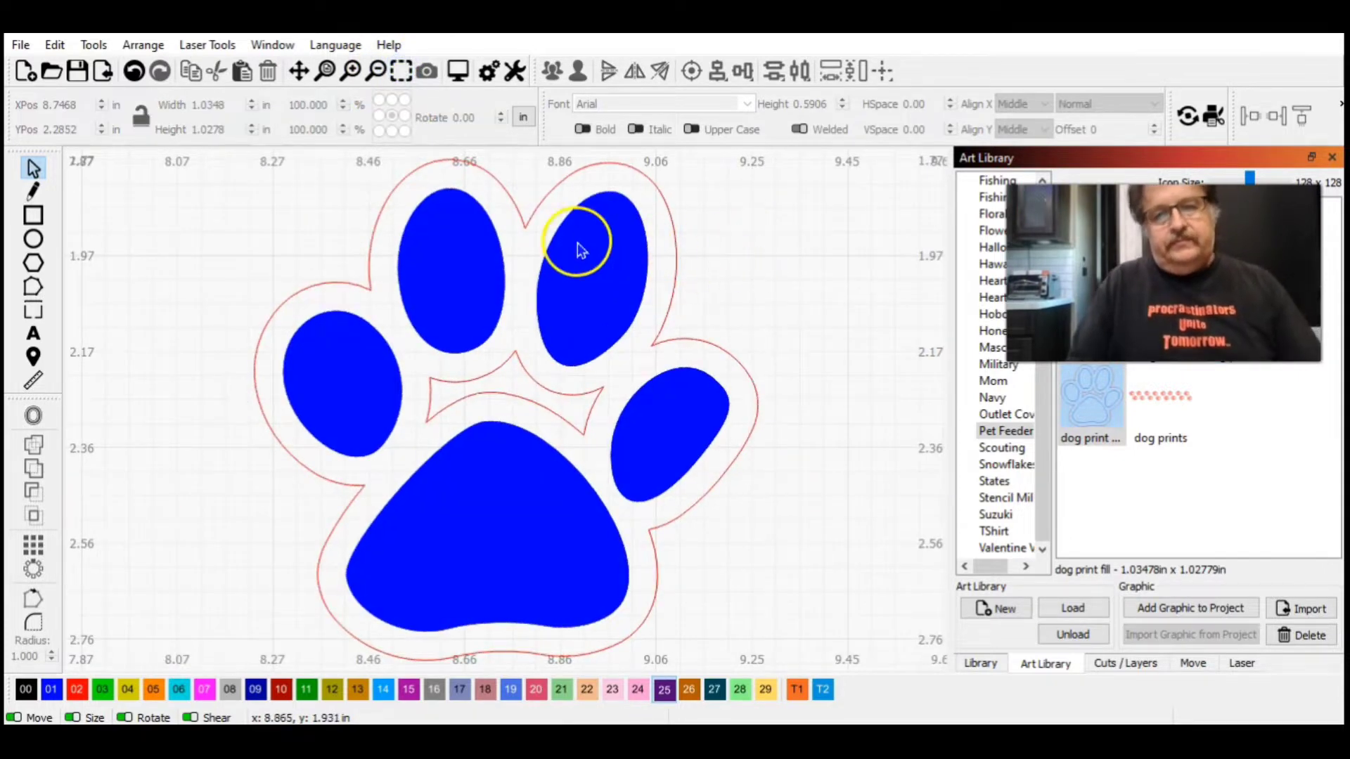
click(520, 233)
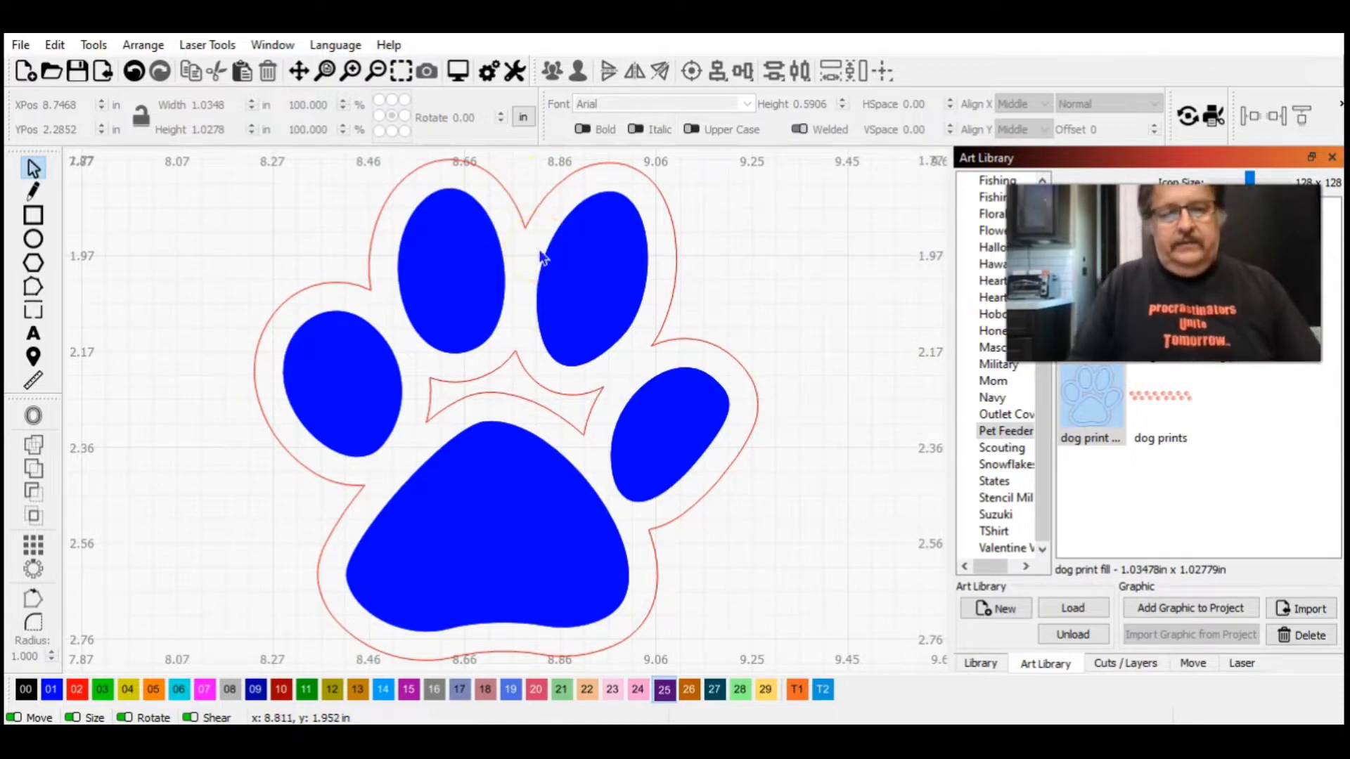
click(575, 343)
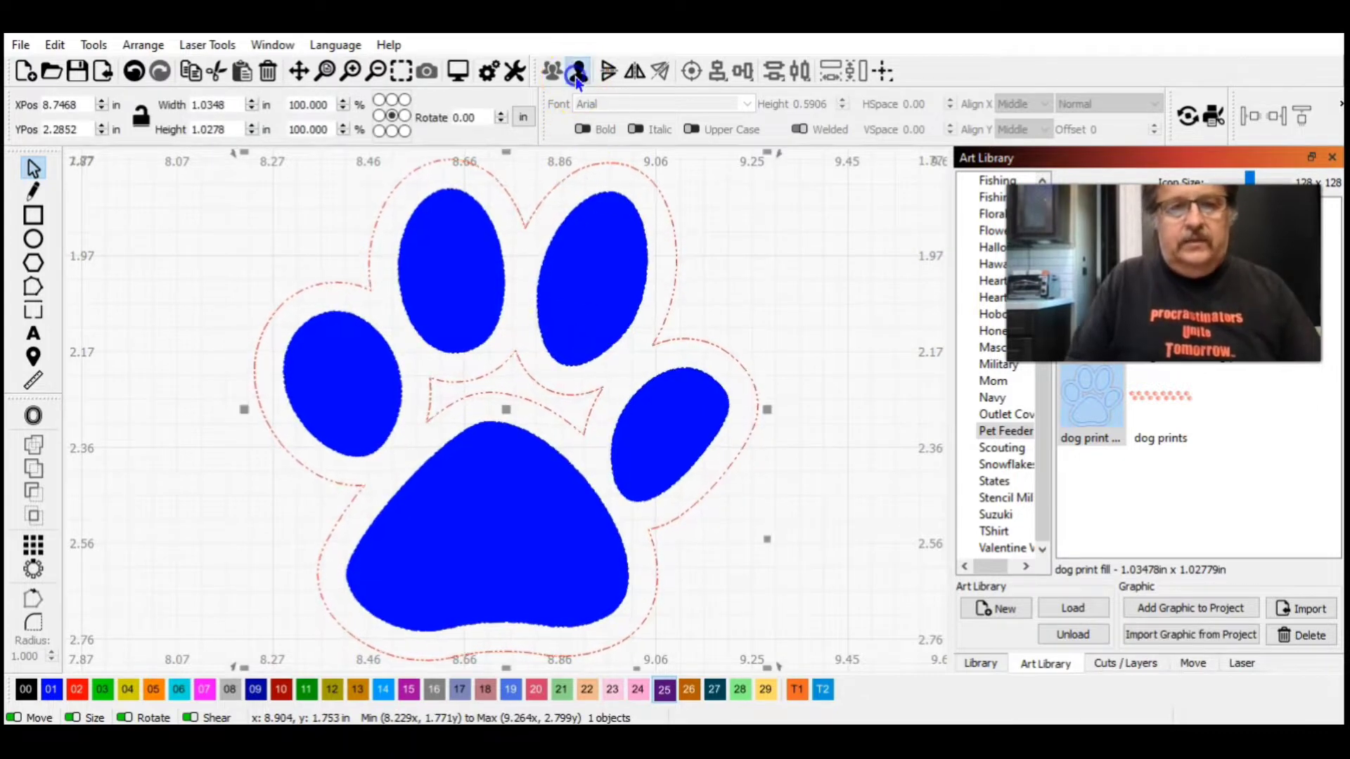
click(713, 258)
click(645, 411)
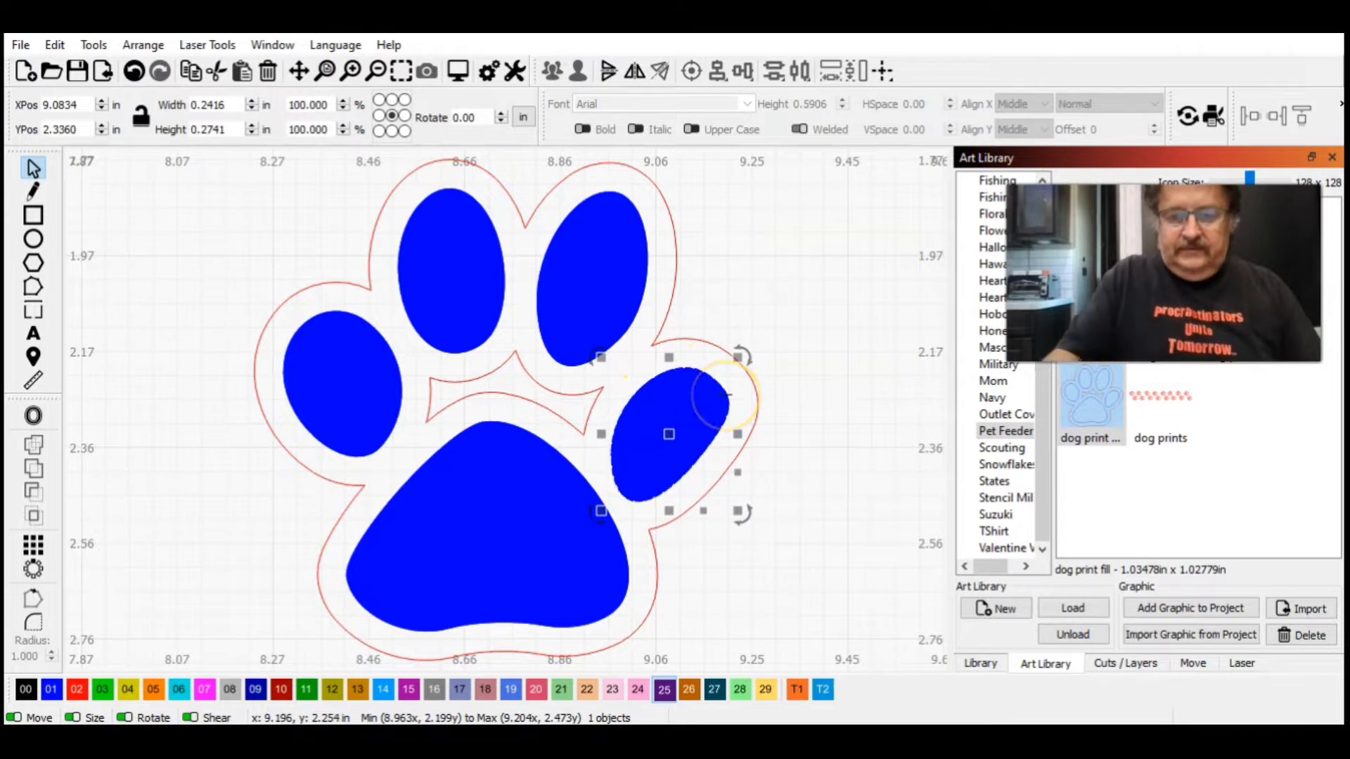
click(752, 383)
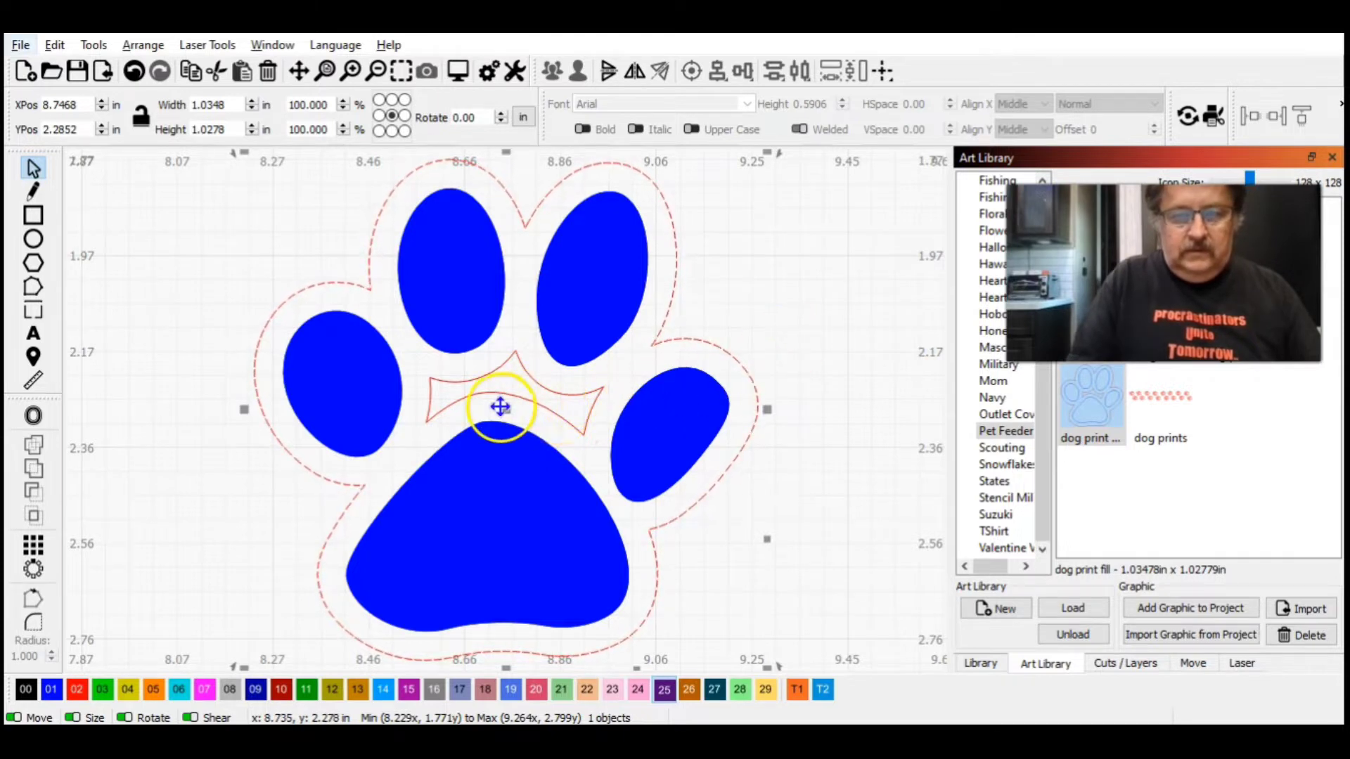
drag(518, 407, 641, 399)
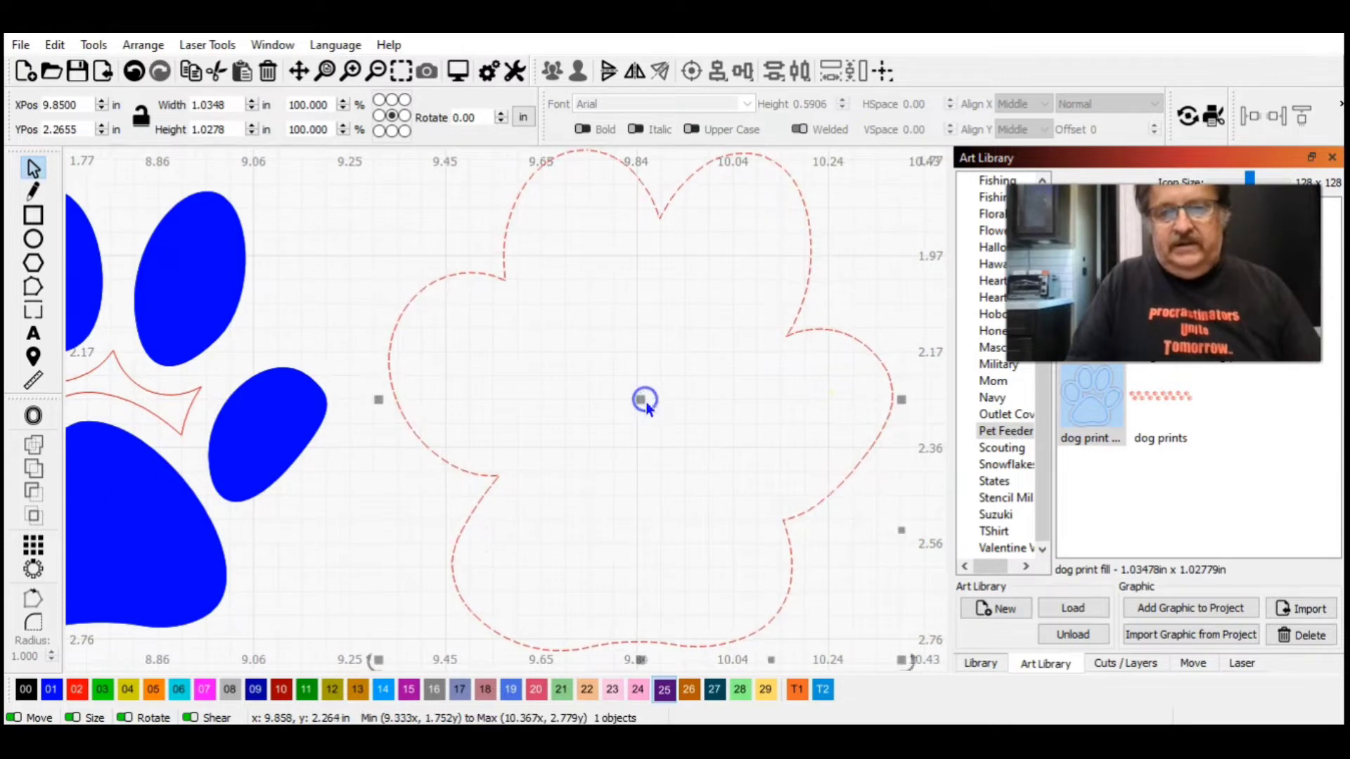
Delete the filled paw pads with their inner shape and the separated outer outline.
click(377, 70)
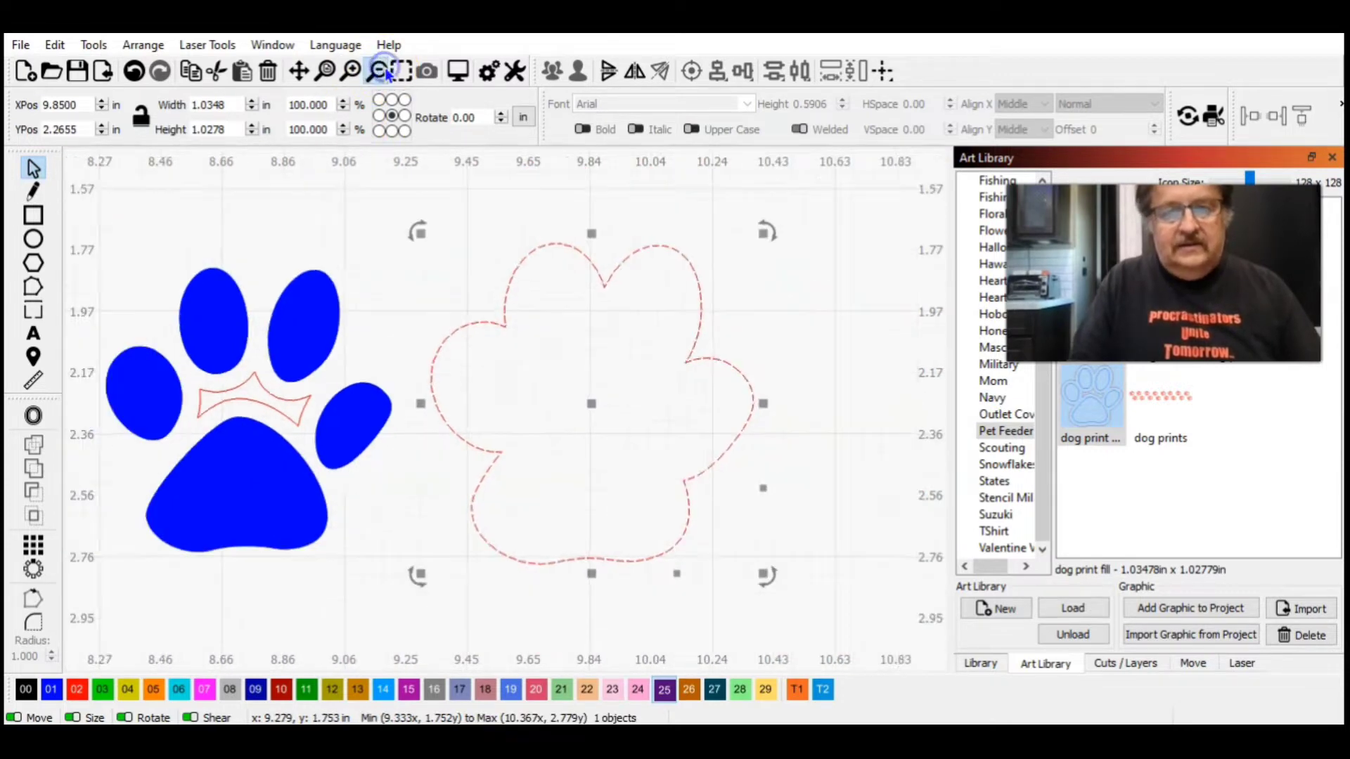
click(399, 540)
drag(350, 536, 129, 228)
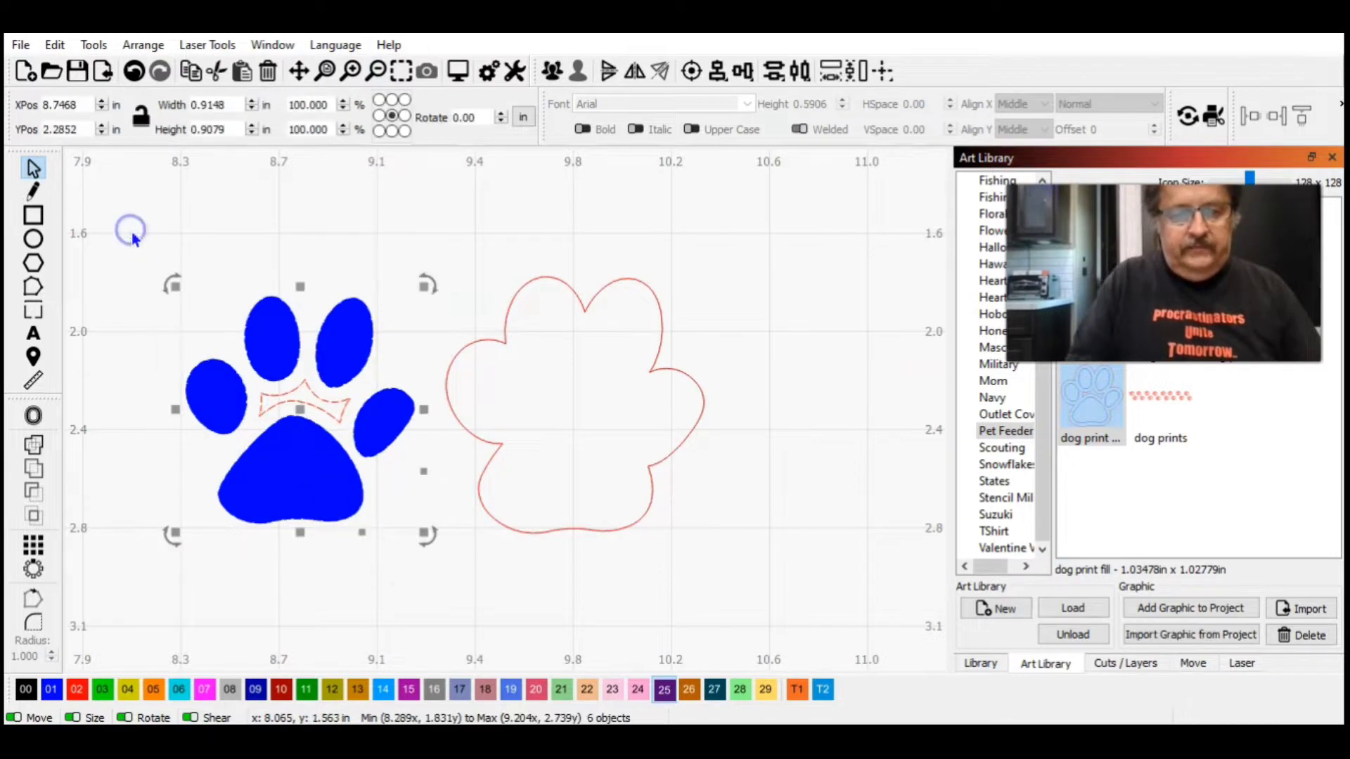
key(Delete)
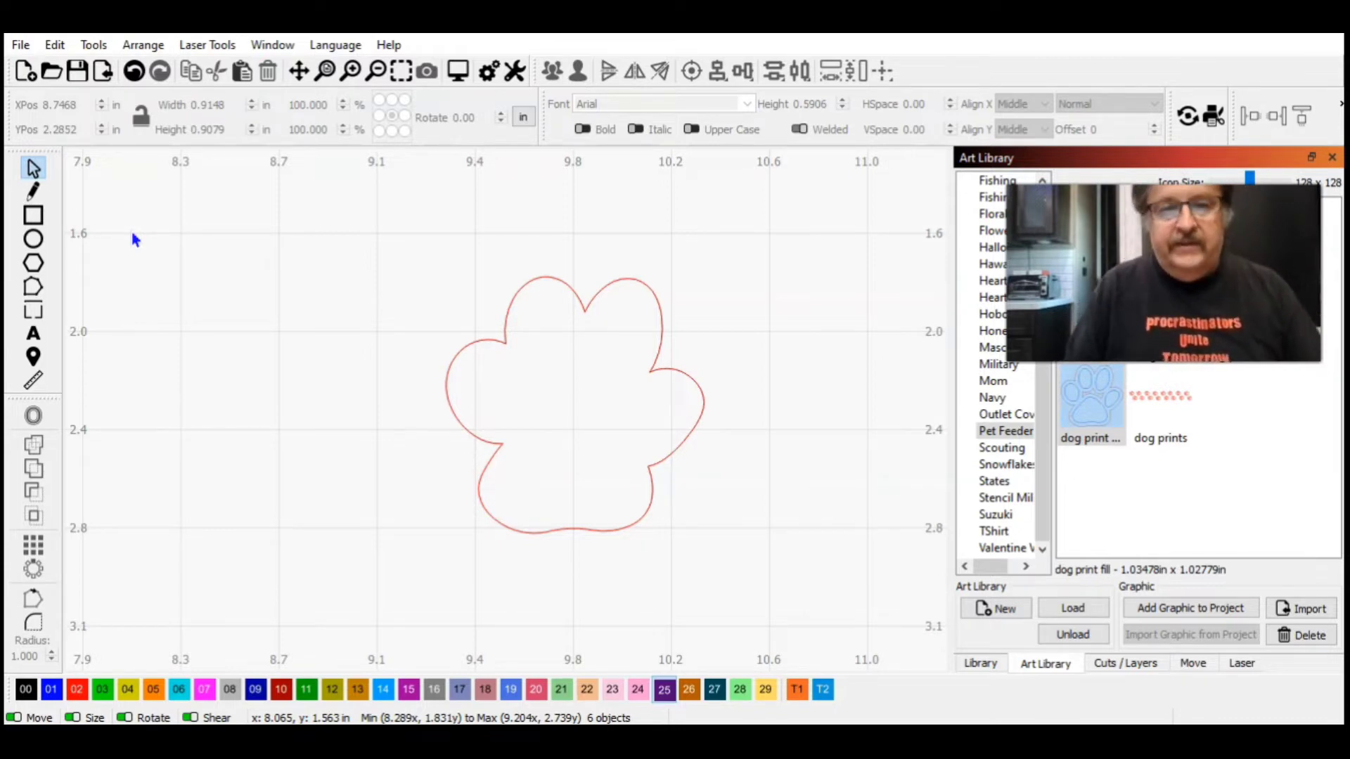
click(408, 363)
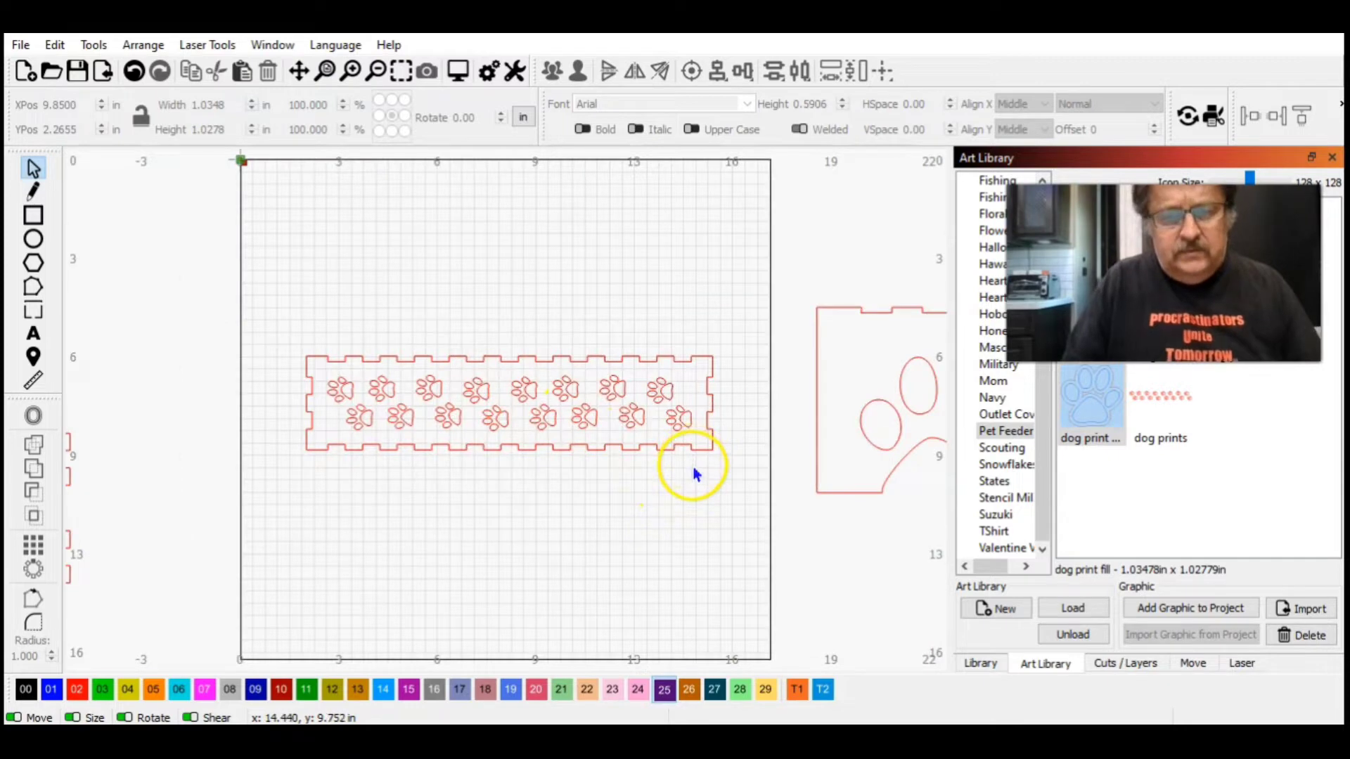
Group the long panel with its dog prints and place a duplicate directly below it, at about X 8.59, Y 11.19 in.
drag(691, 474, 299, 323)
click(553, 70)
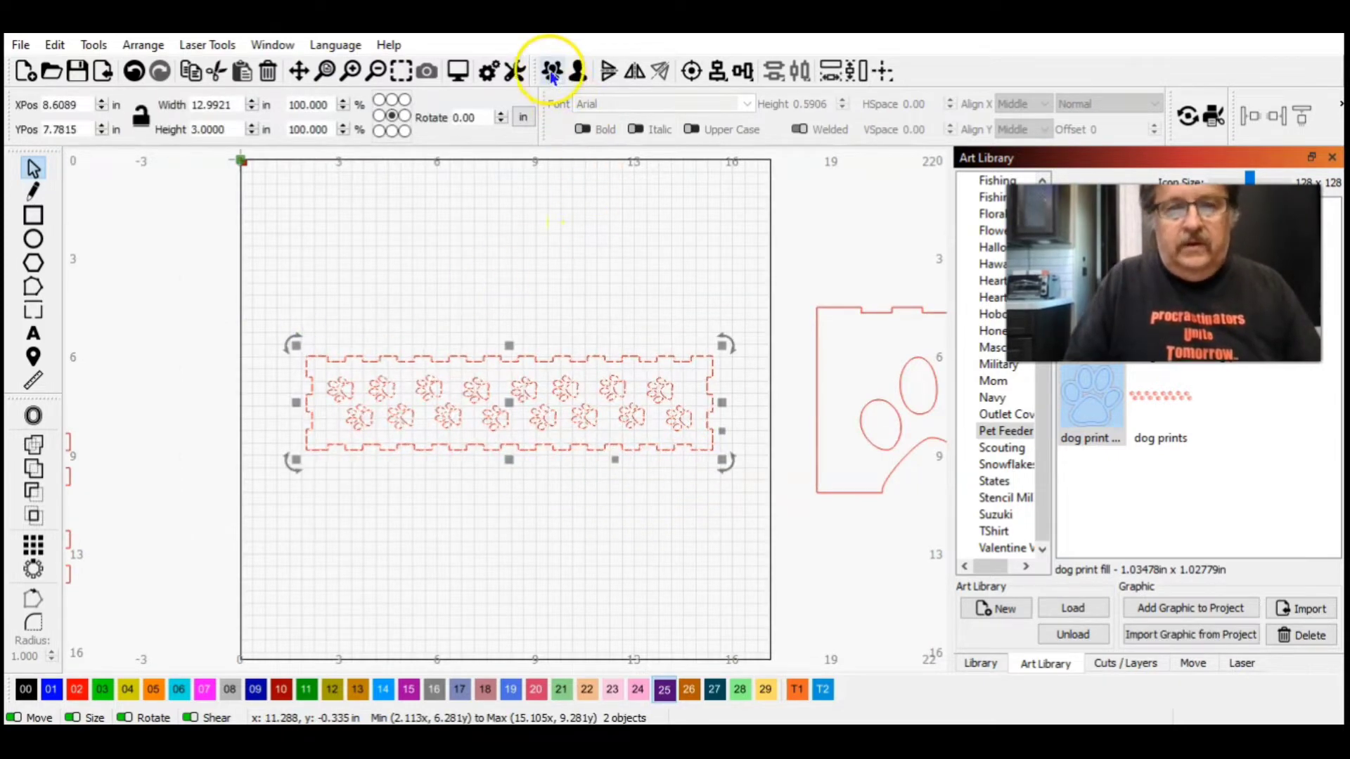
click(552, 195)
click(554, 413)
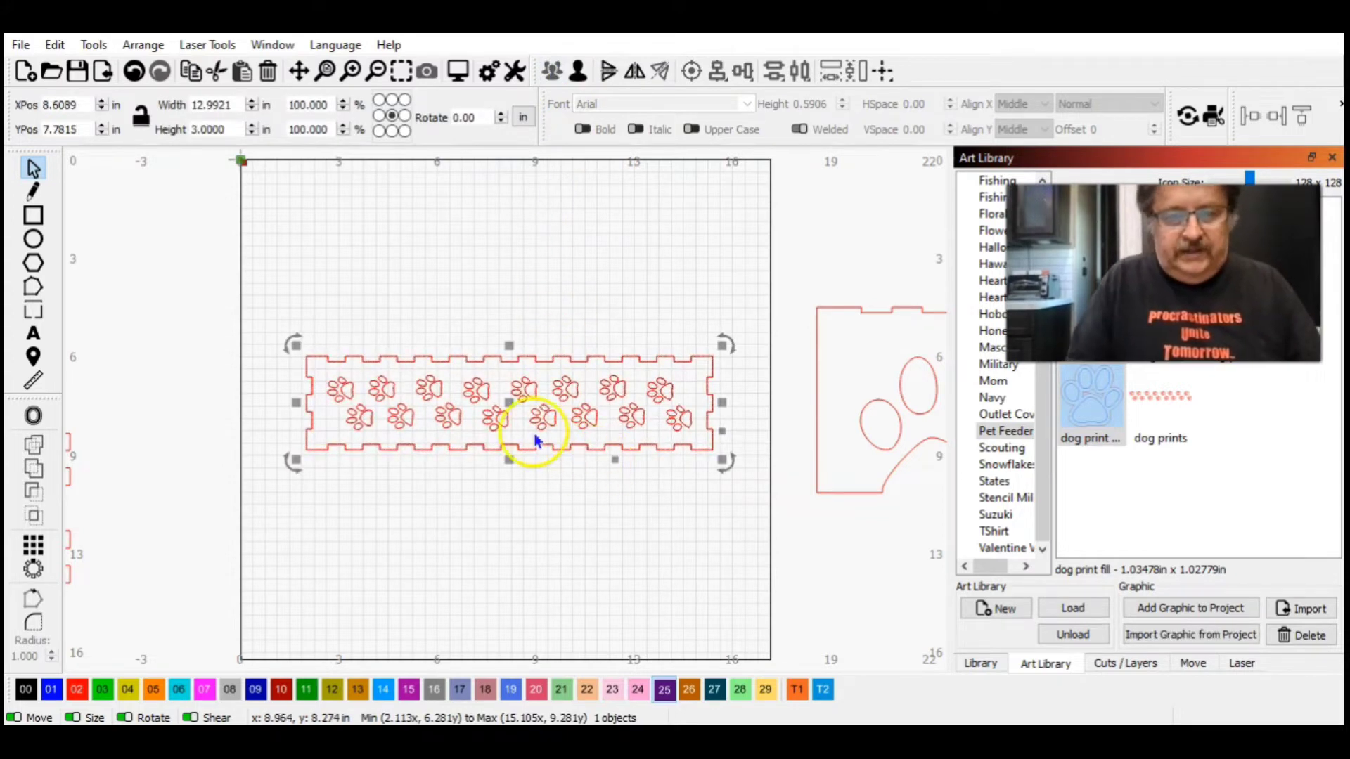
drag(511, 402, 511, 517)
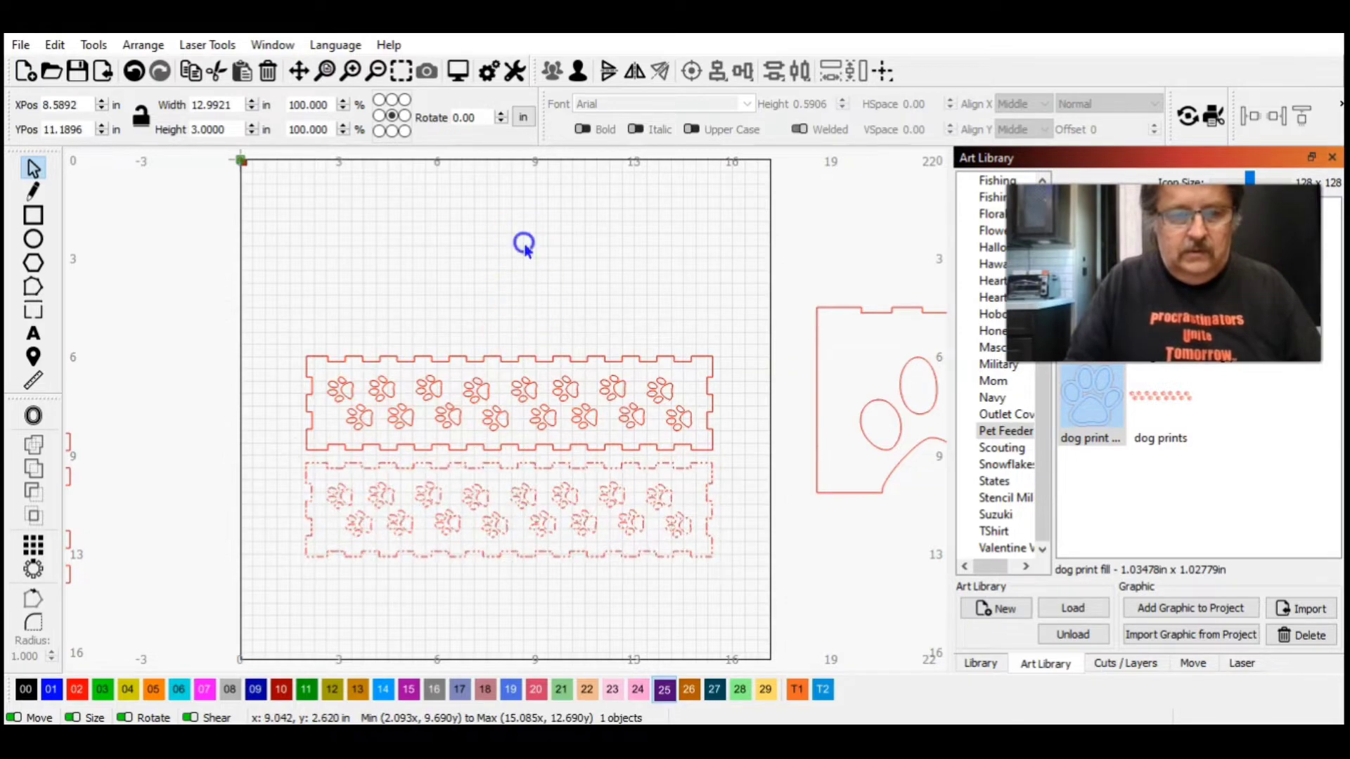
Group the two dog print panels and move them off the work area to the other feeder parts, at about X -18.89, Y 14.11 in.
drag(617, 572, 441, 304)
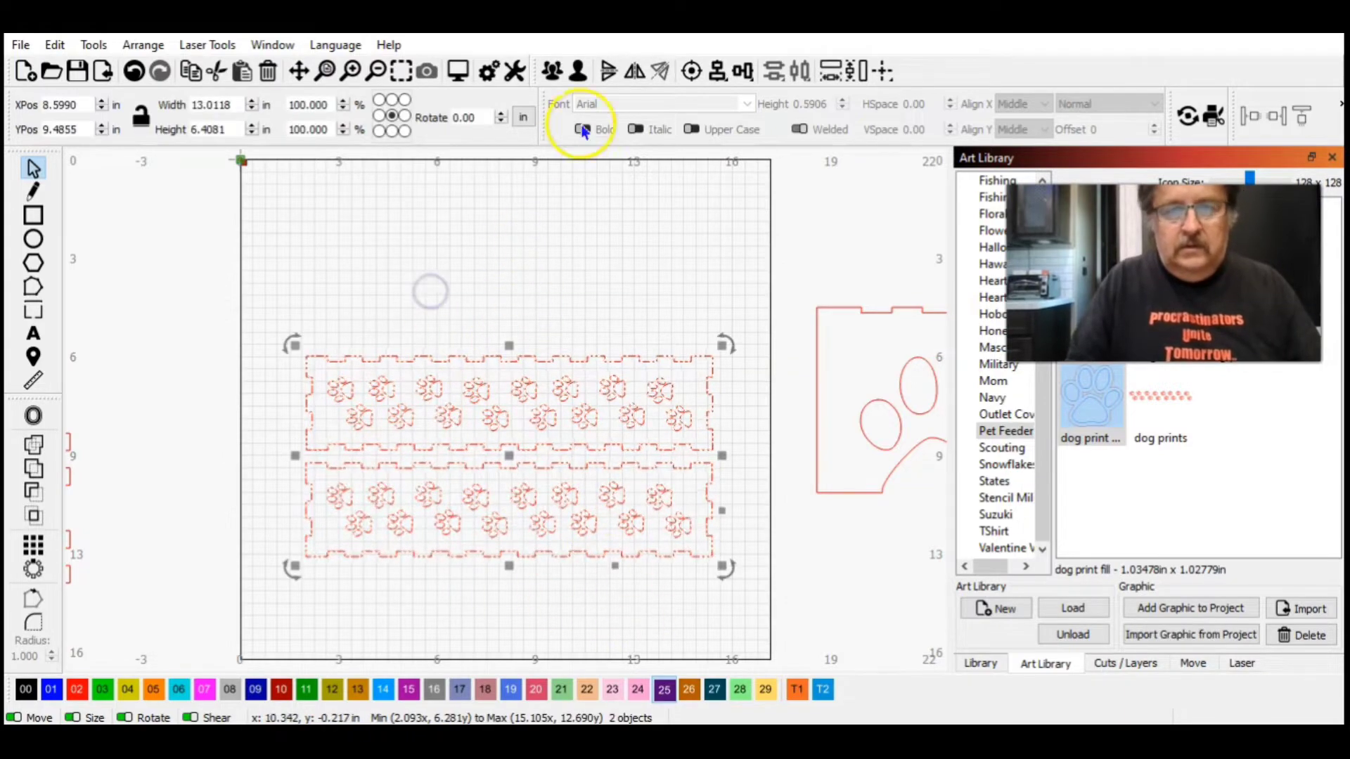
click(553, 70)
click(502, 462)
drag(502, 461, 250, 600)
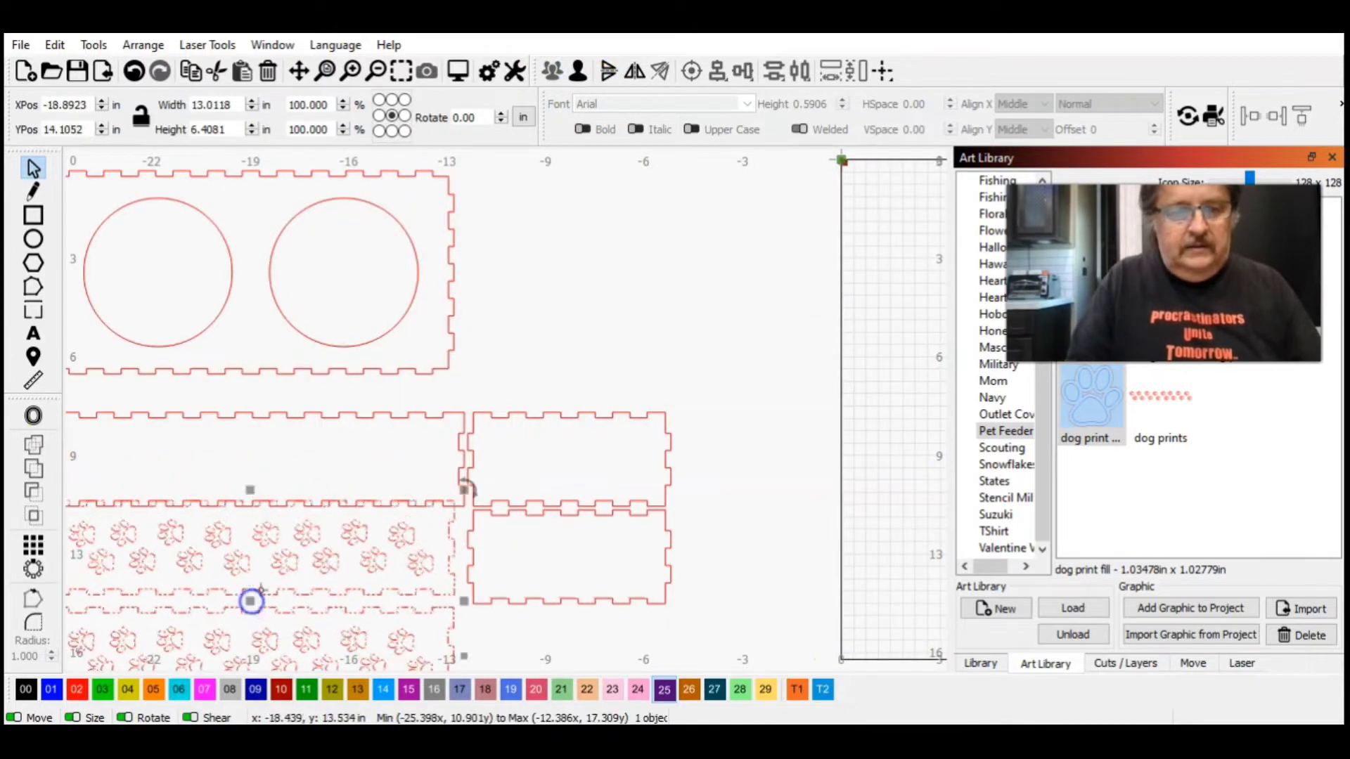
Delete the plain long panel and move the dog print pair into its place, at about X -18.89, Y 10.93 in.
click(353, 414)
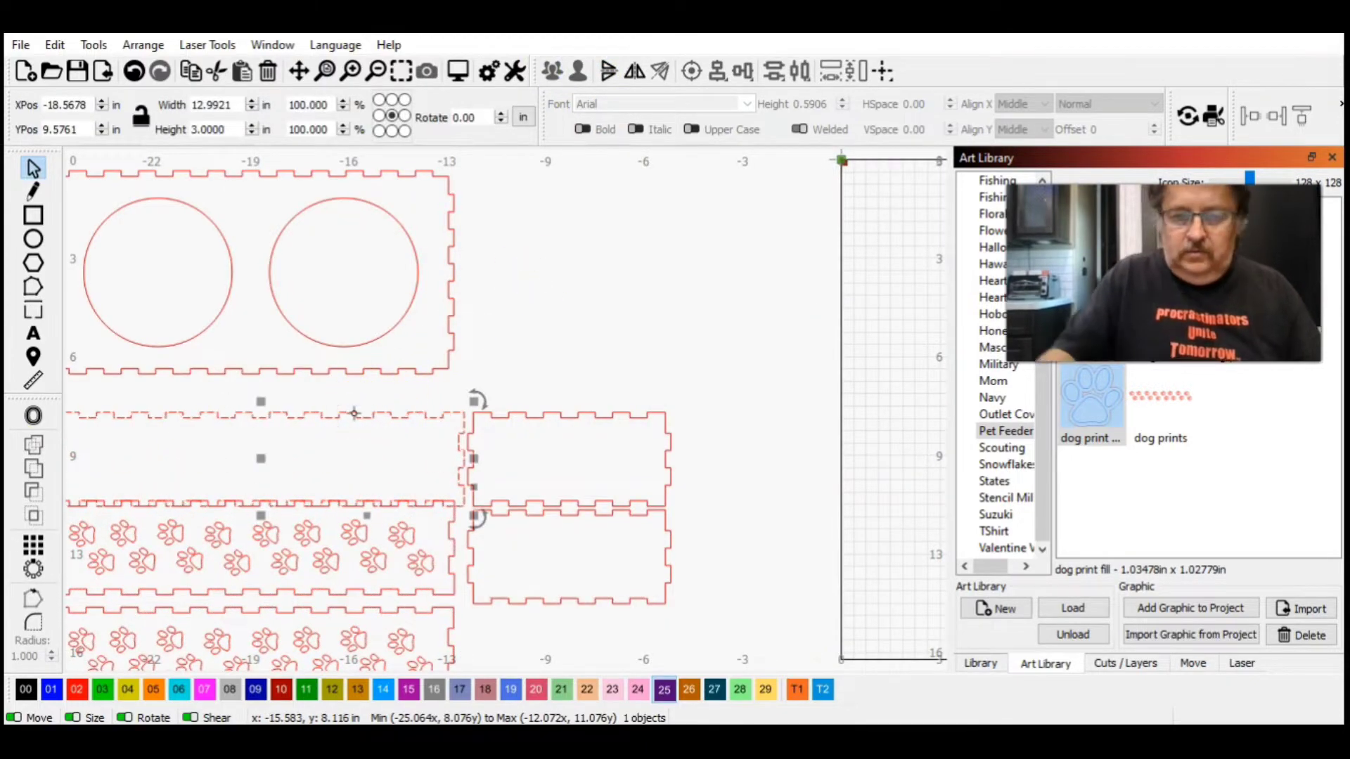
key(Delete)
drag(340, 478, 251, 504)
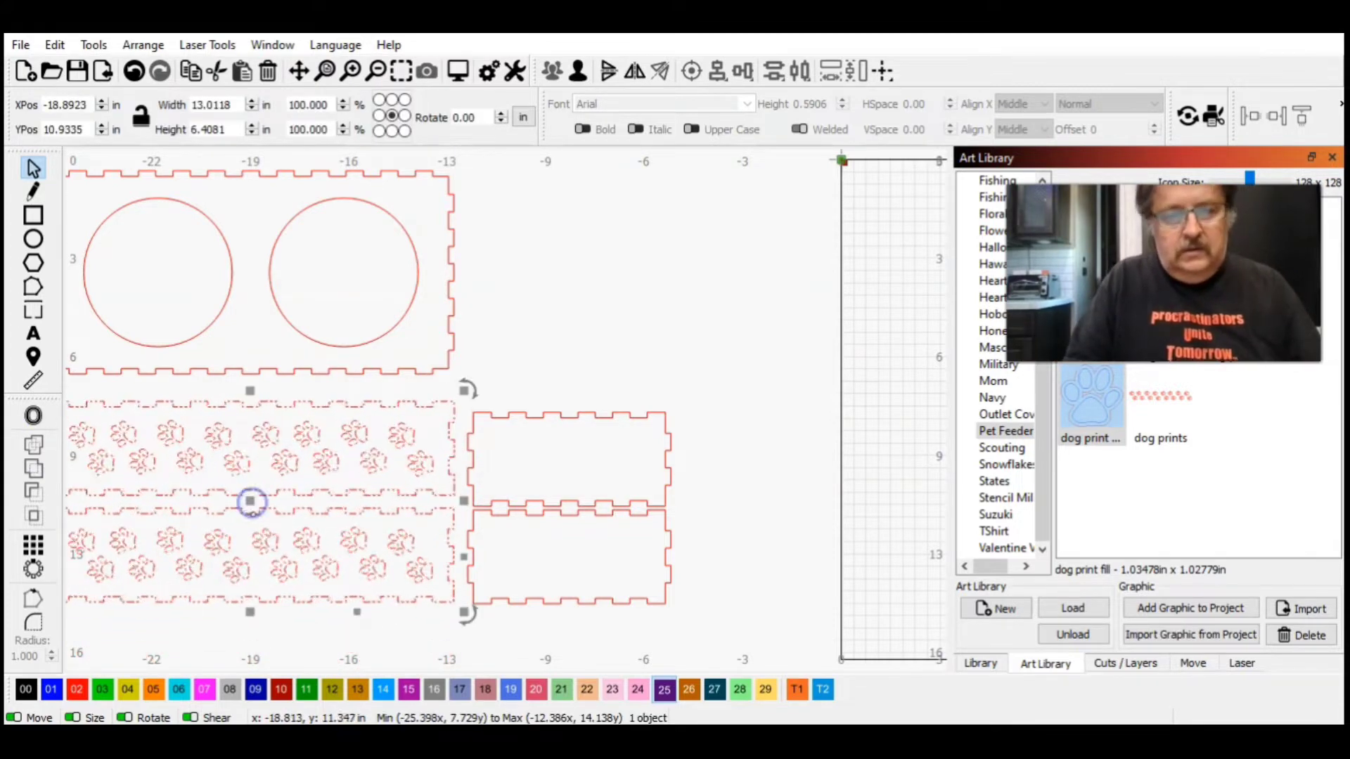
Move the upper plain short panel to the center of the work area, at X 8.5, Y 8 in.
click(582, 503)
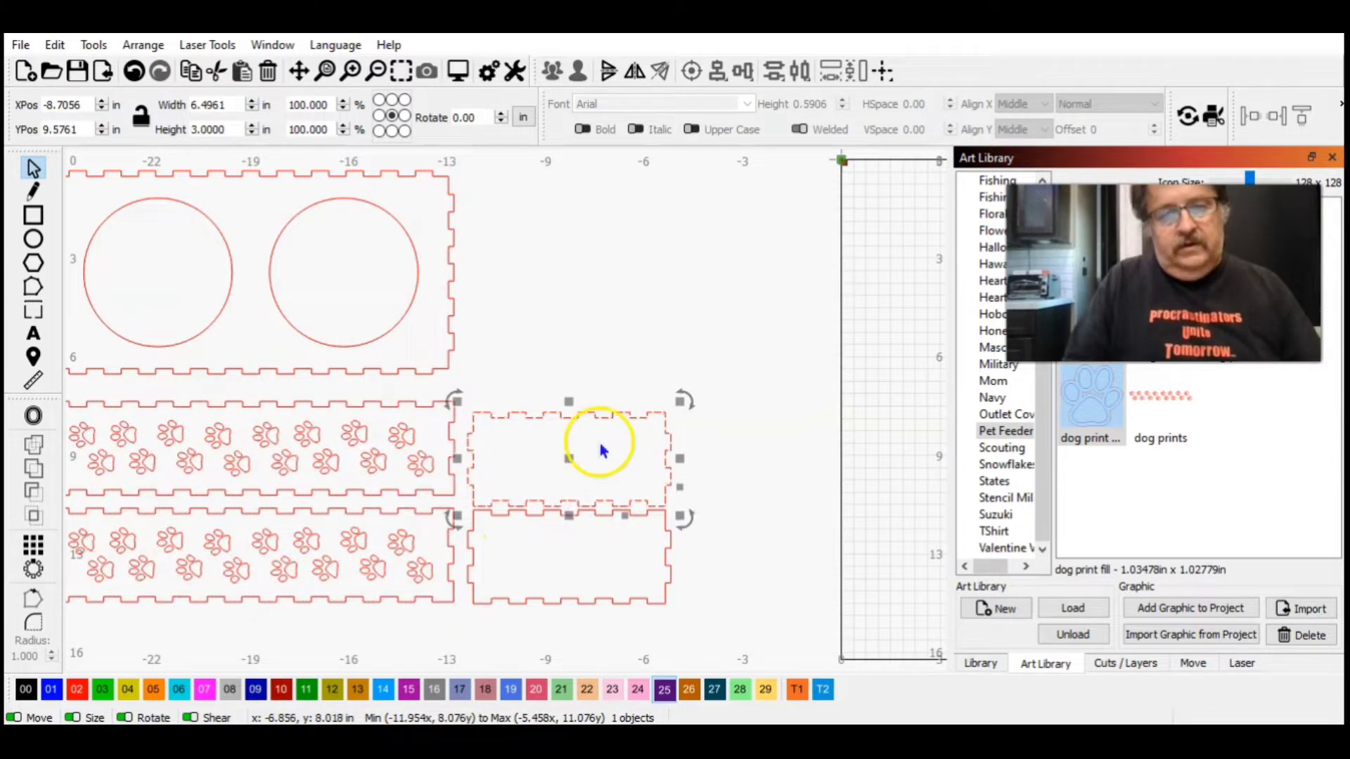
click(886, 71)
click(942, 82)
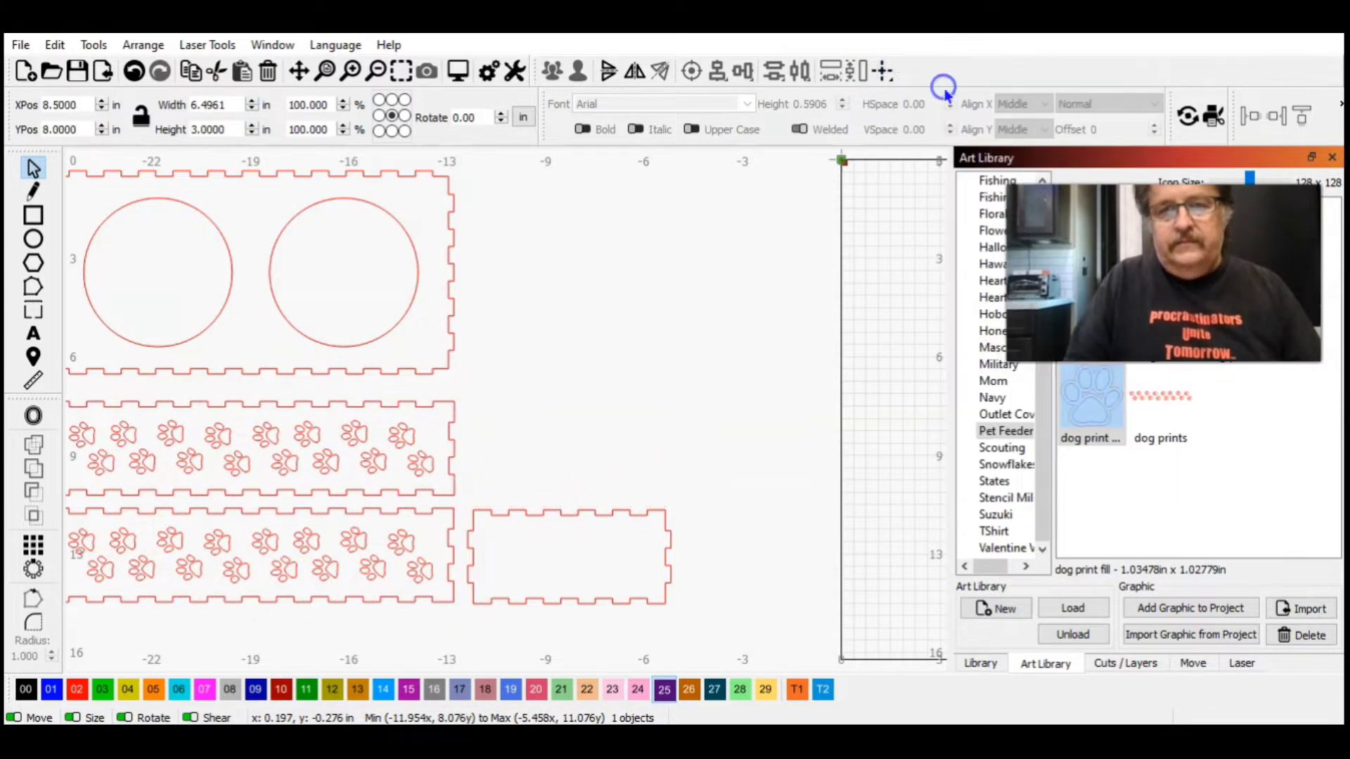
click(325, 70)
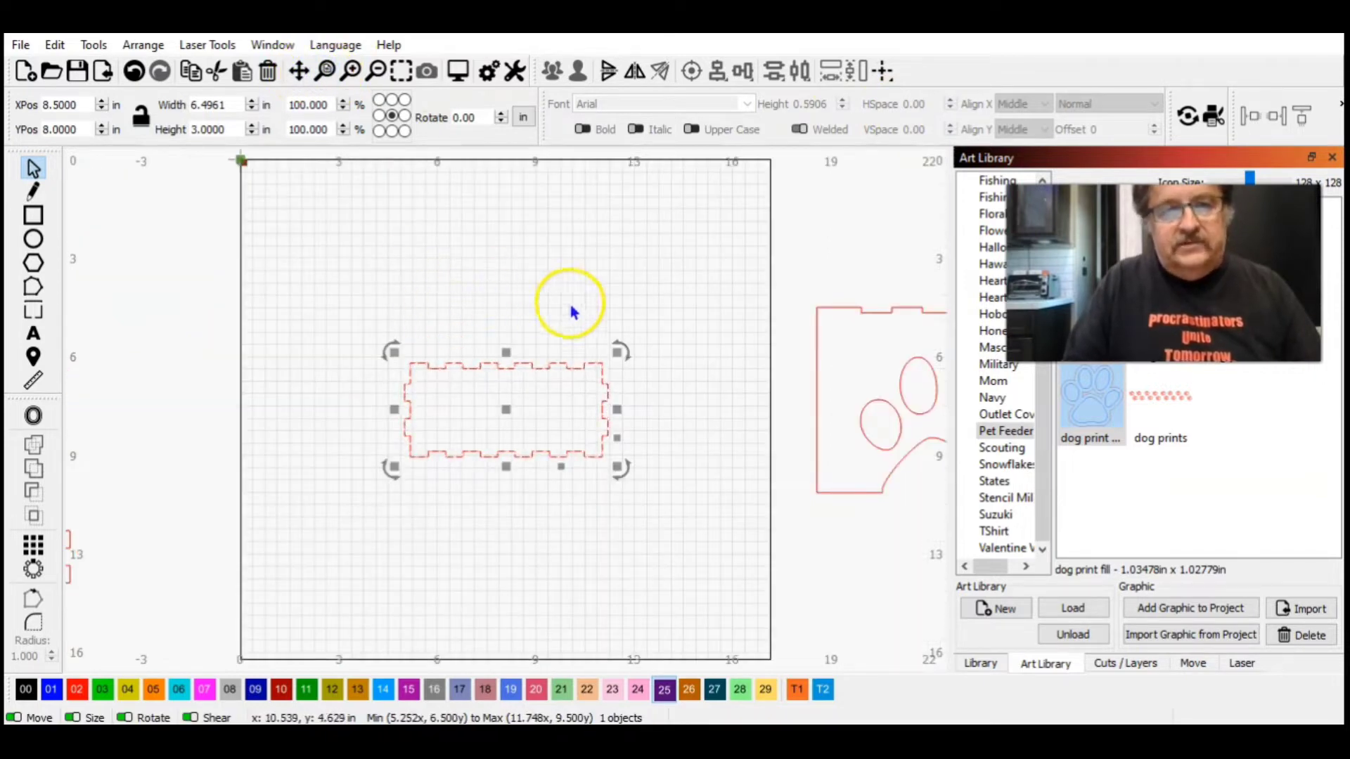
click(399, 71)
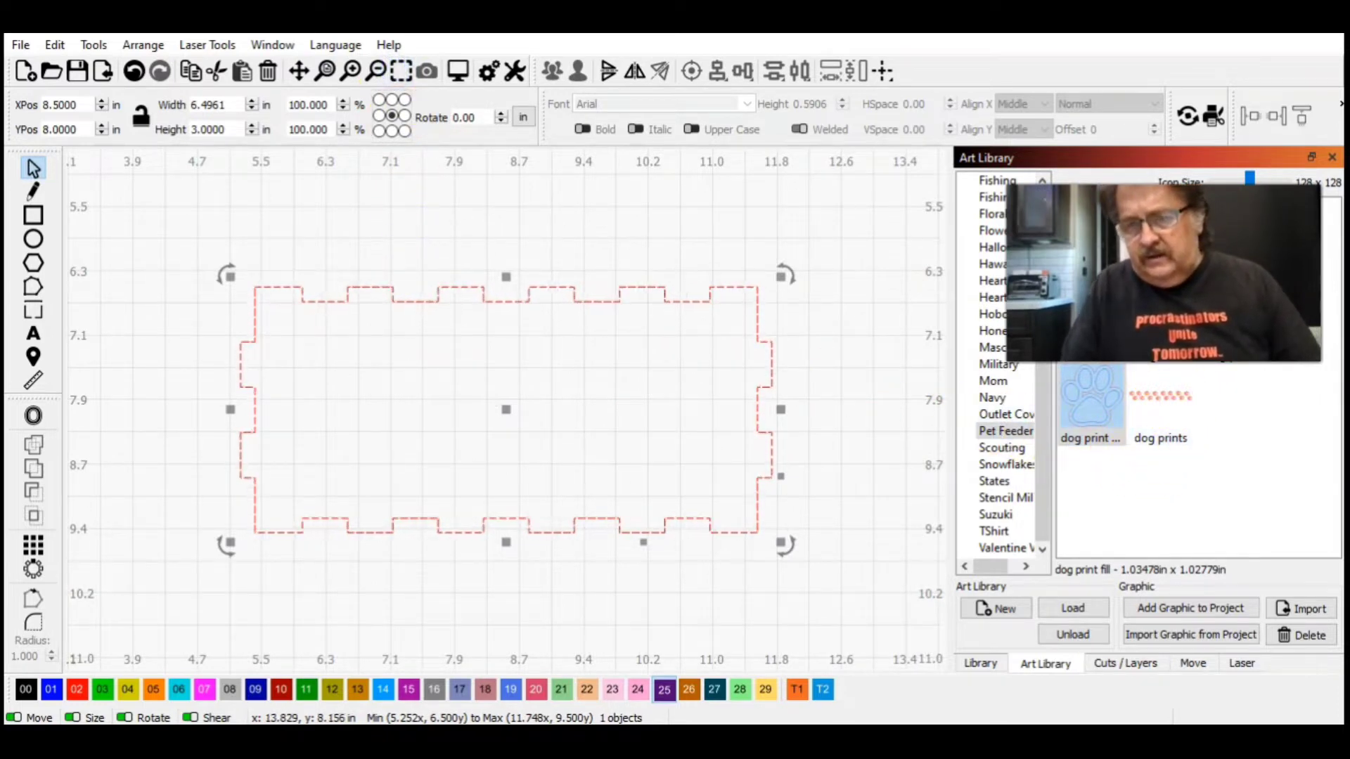
Add the "dog bone" graphic to the short panel and scale it down to about 4.45 by 1.73 in.
drag(1163, 274, 1173, 492)
click(1170, 327)
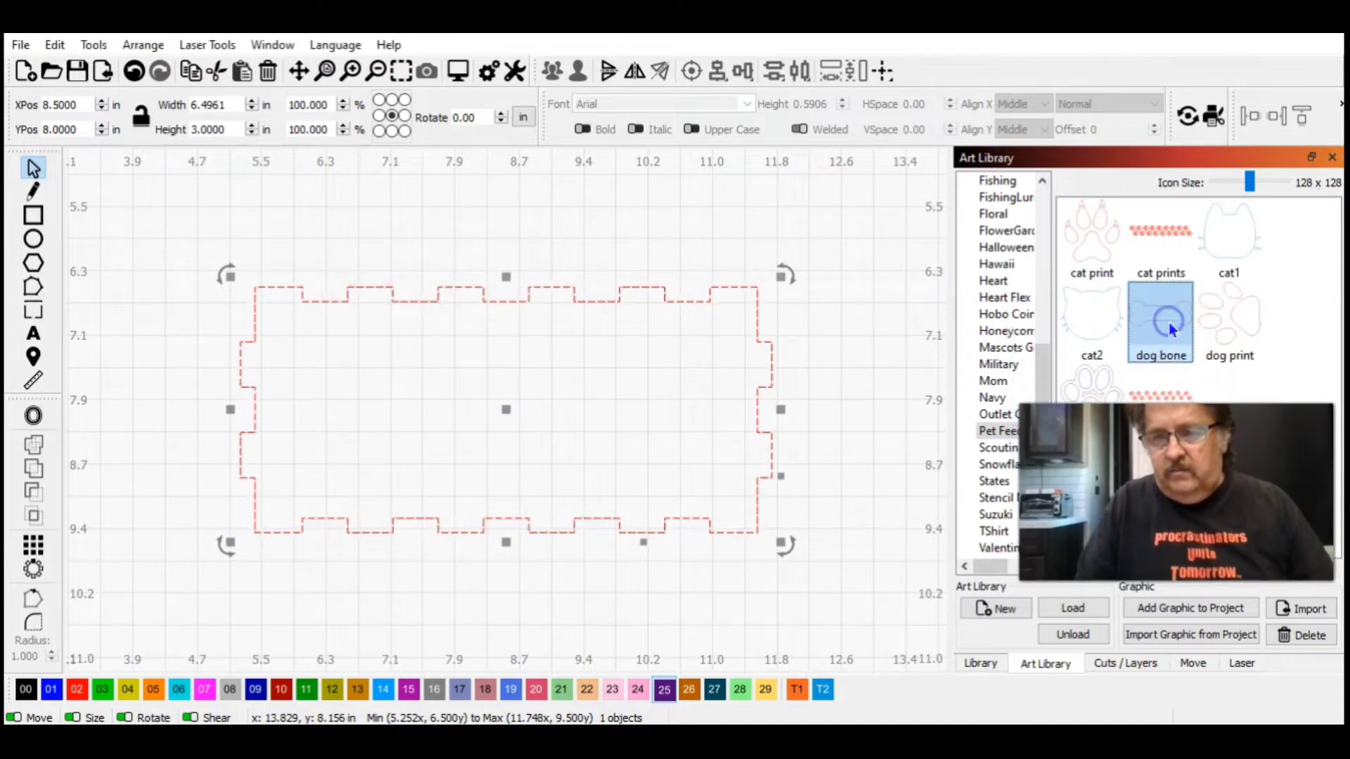
click(1185, 609)
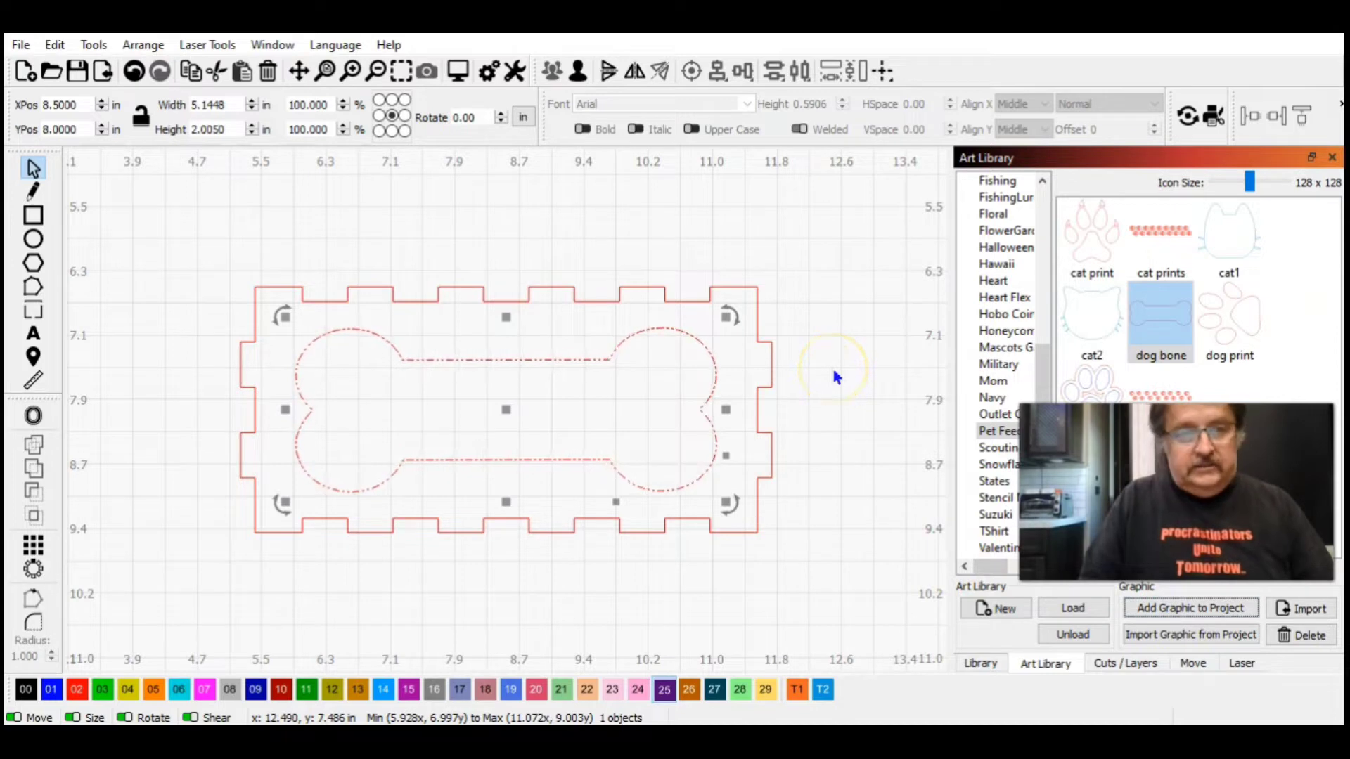
click(537, 465)
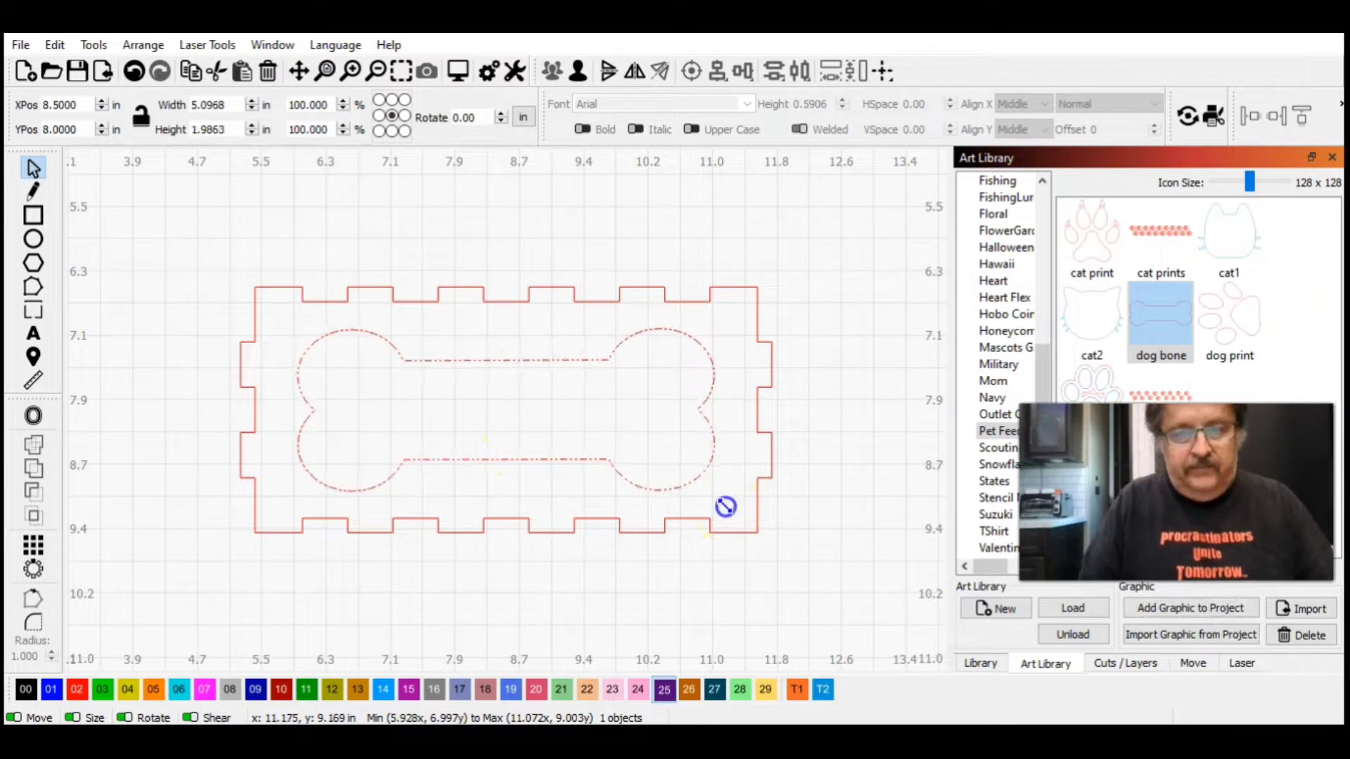
drag(725, 506, 701, 492)
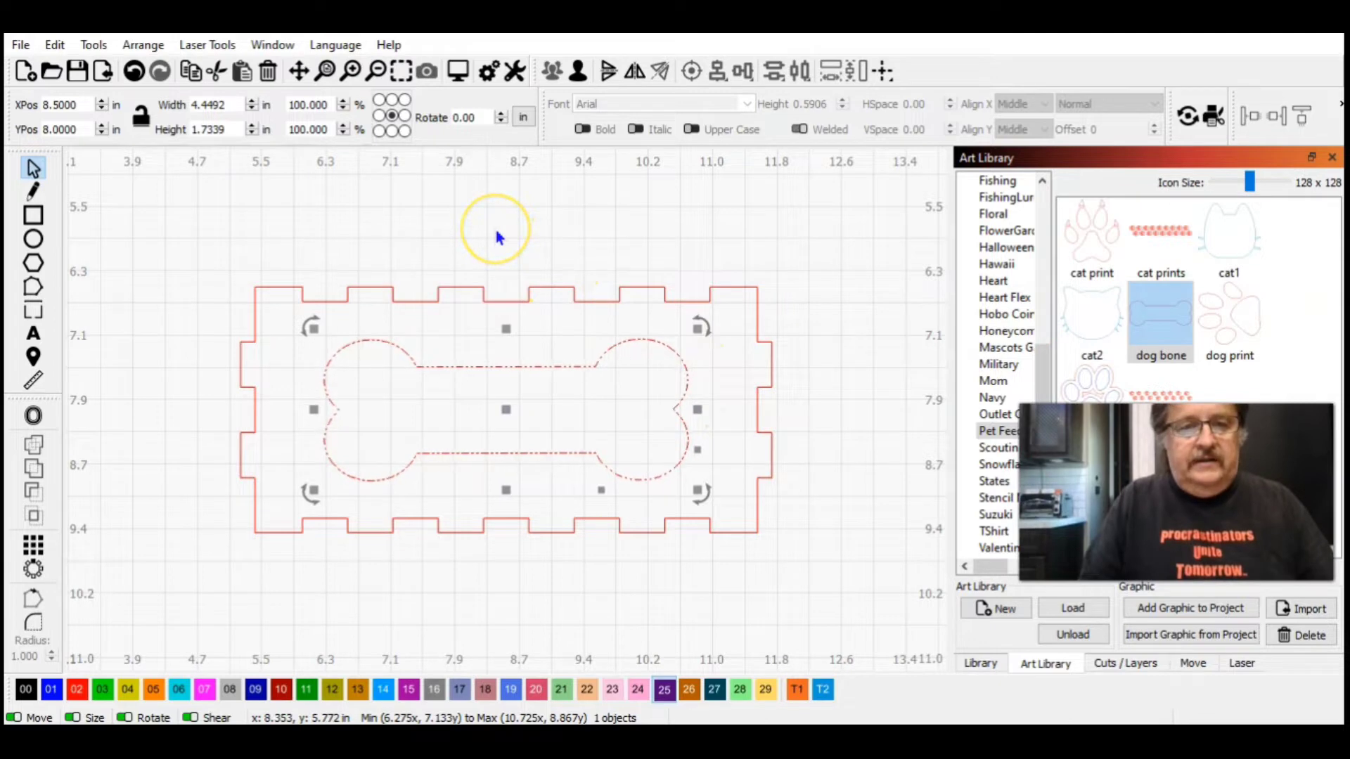
click(518, 232)
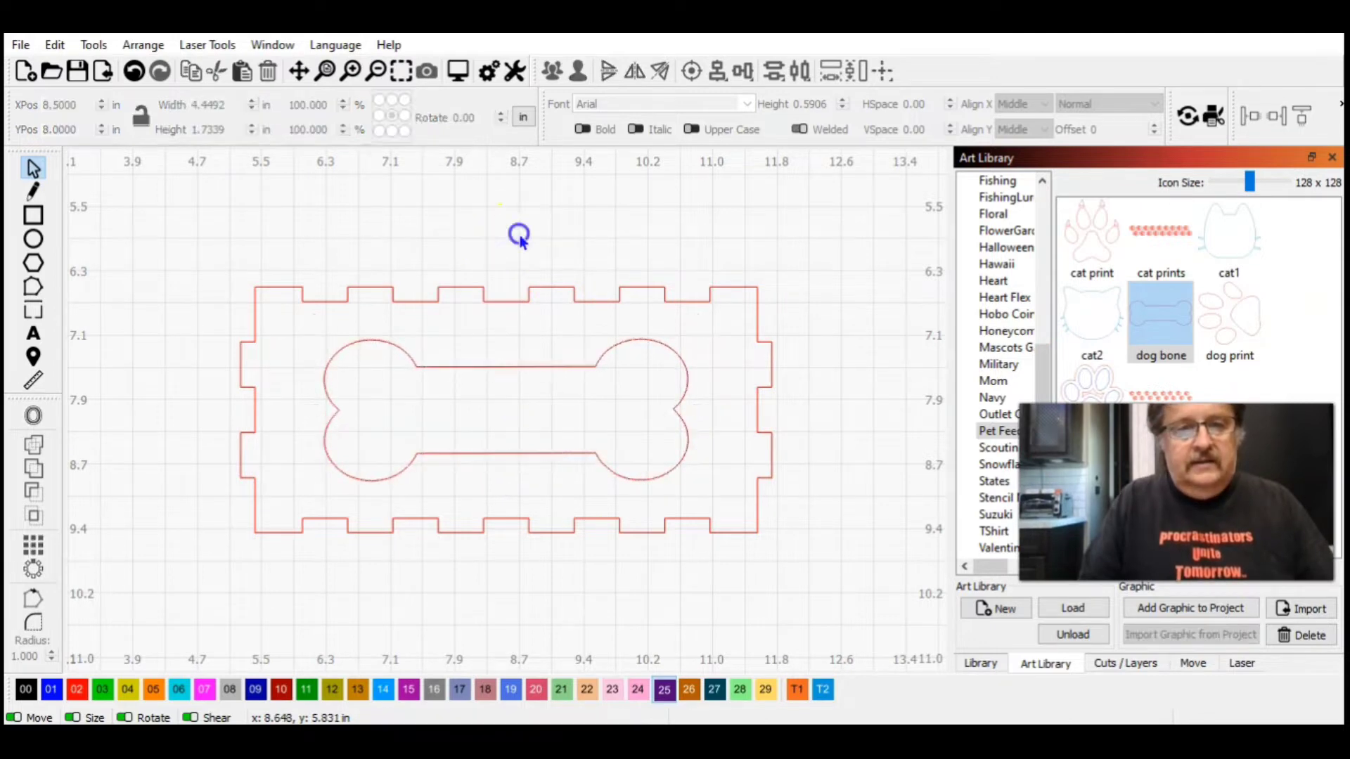
Center the dog bone on the short panel by aligning the centers of both shapes.
click(520, 366)
click(521, 303)
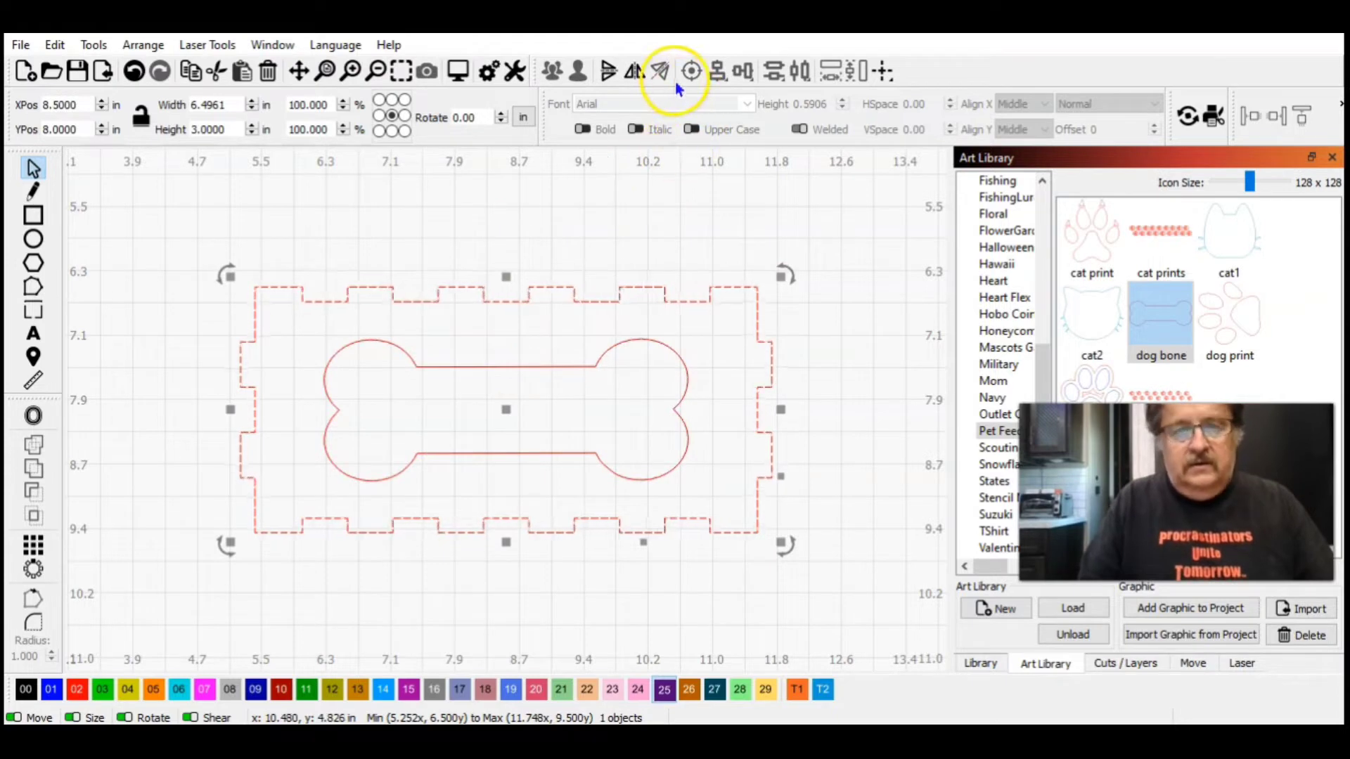
shift+click(634, 339)
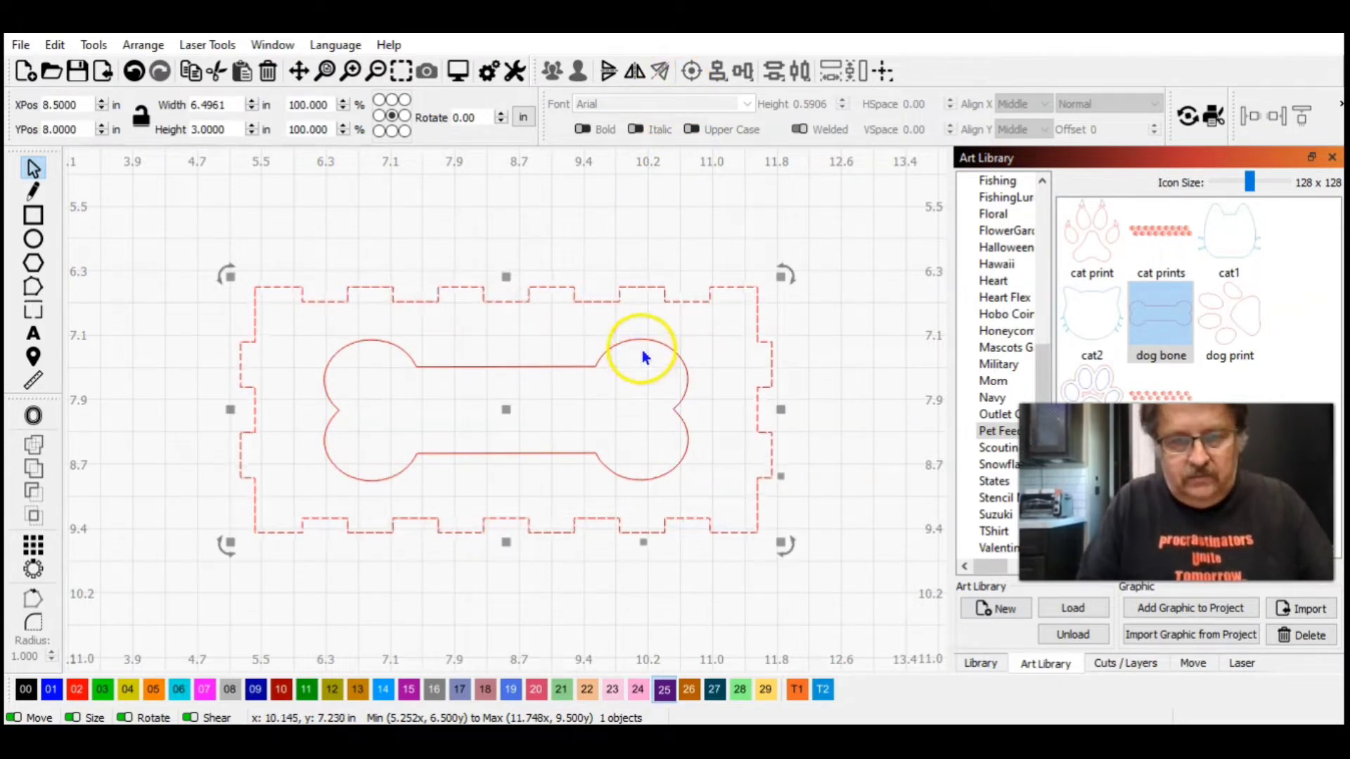
click(641, 340)
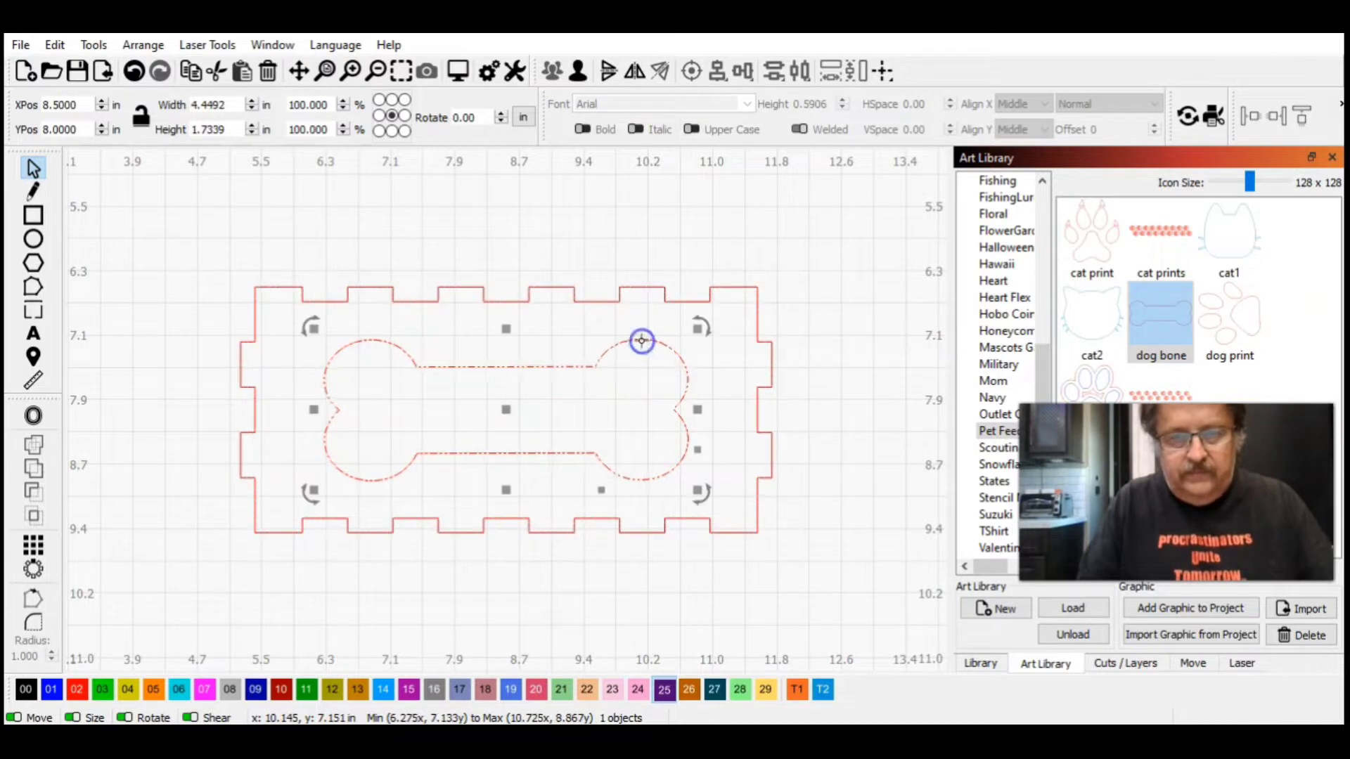
shift+click(638, 289)
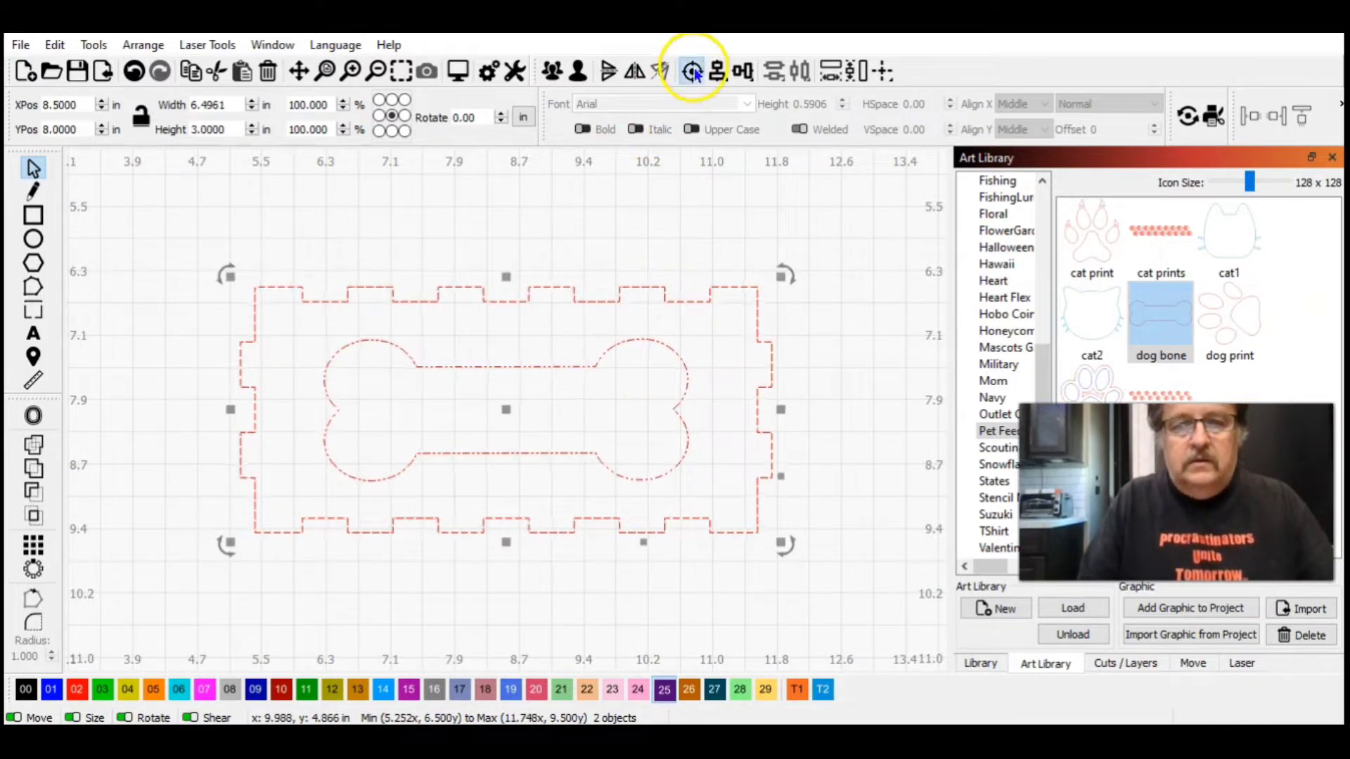
click(652, 221)
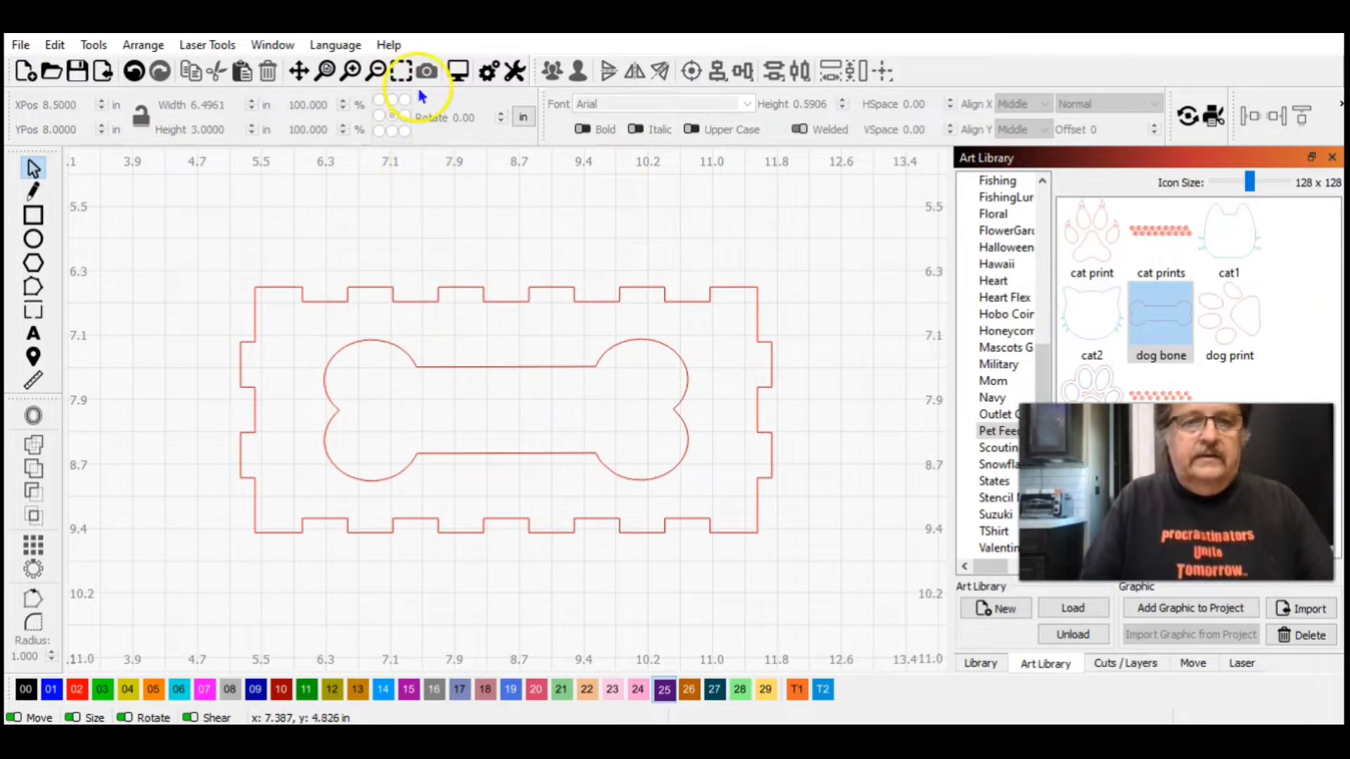
Delete the remaining plain short panel beside the work area.
click(379, 71)
click(380, 72)
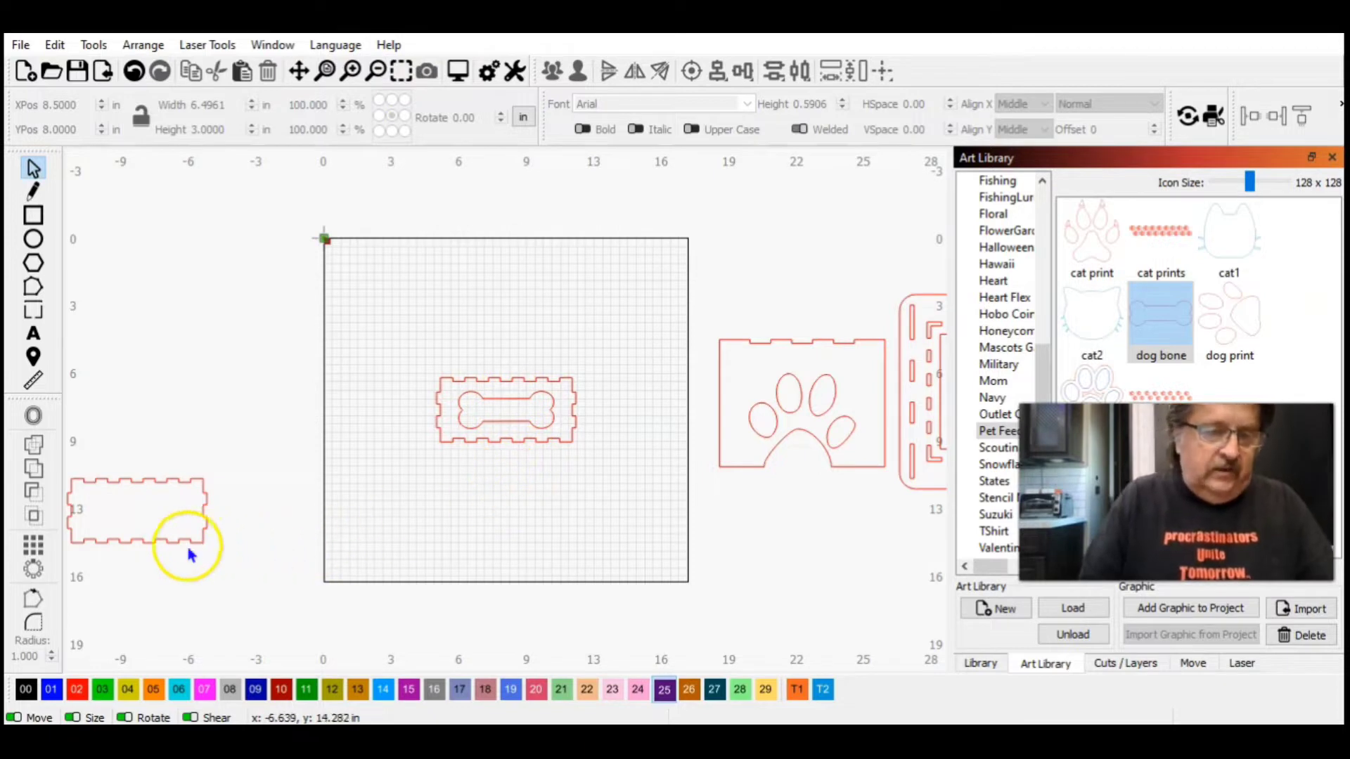
click(142, 542)
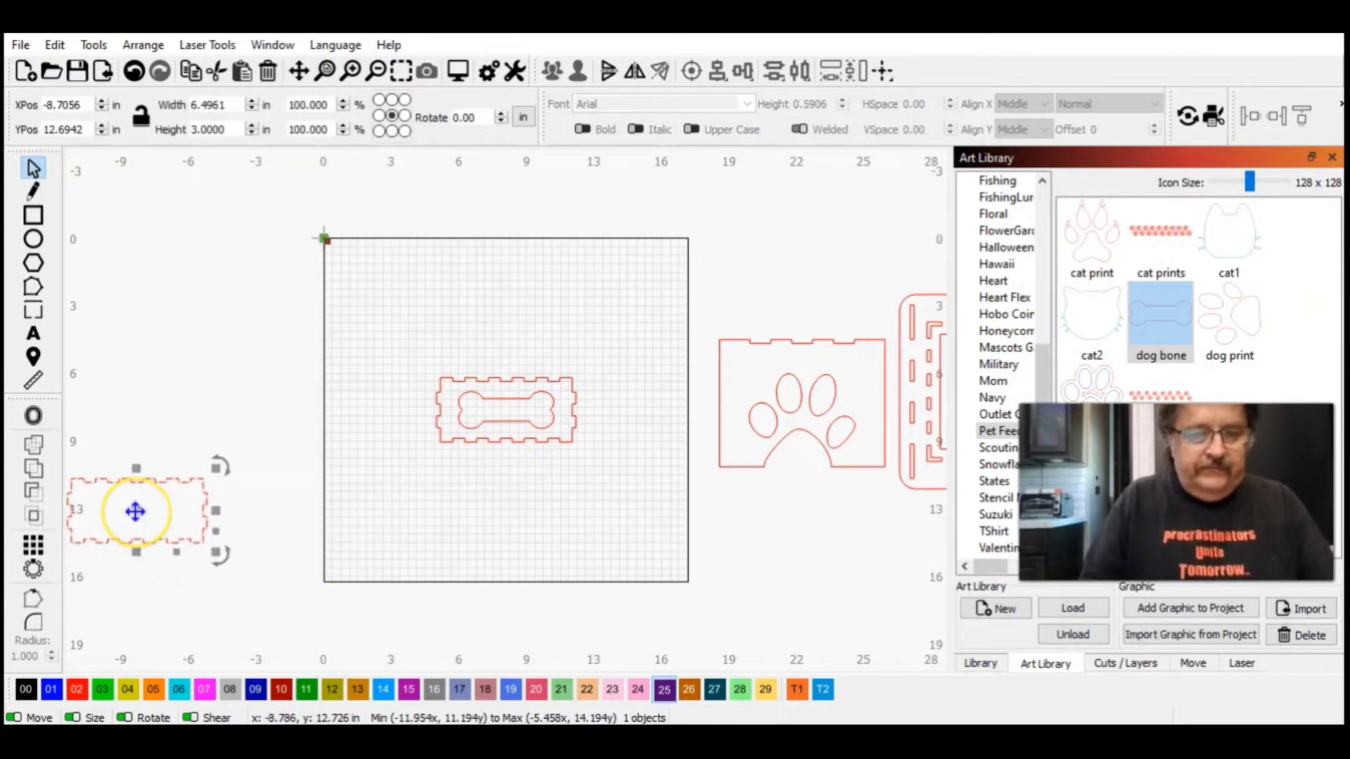
key(Delete)
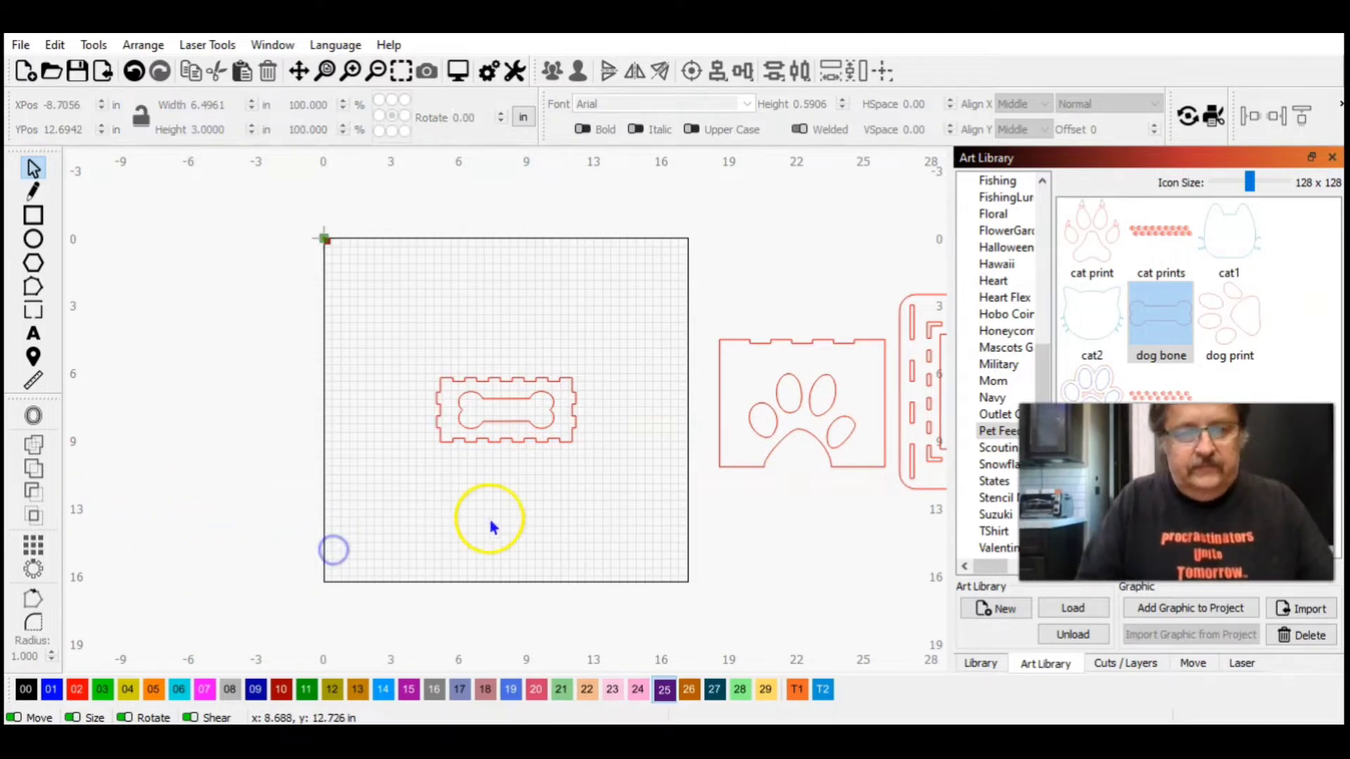
Group the short panel with its dog bone and place a duplicate directly below it, at about X 8.5, Y 11.15 in.
drag(589, 484, 444, 337)
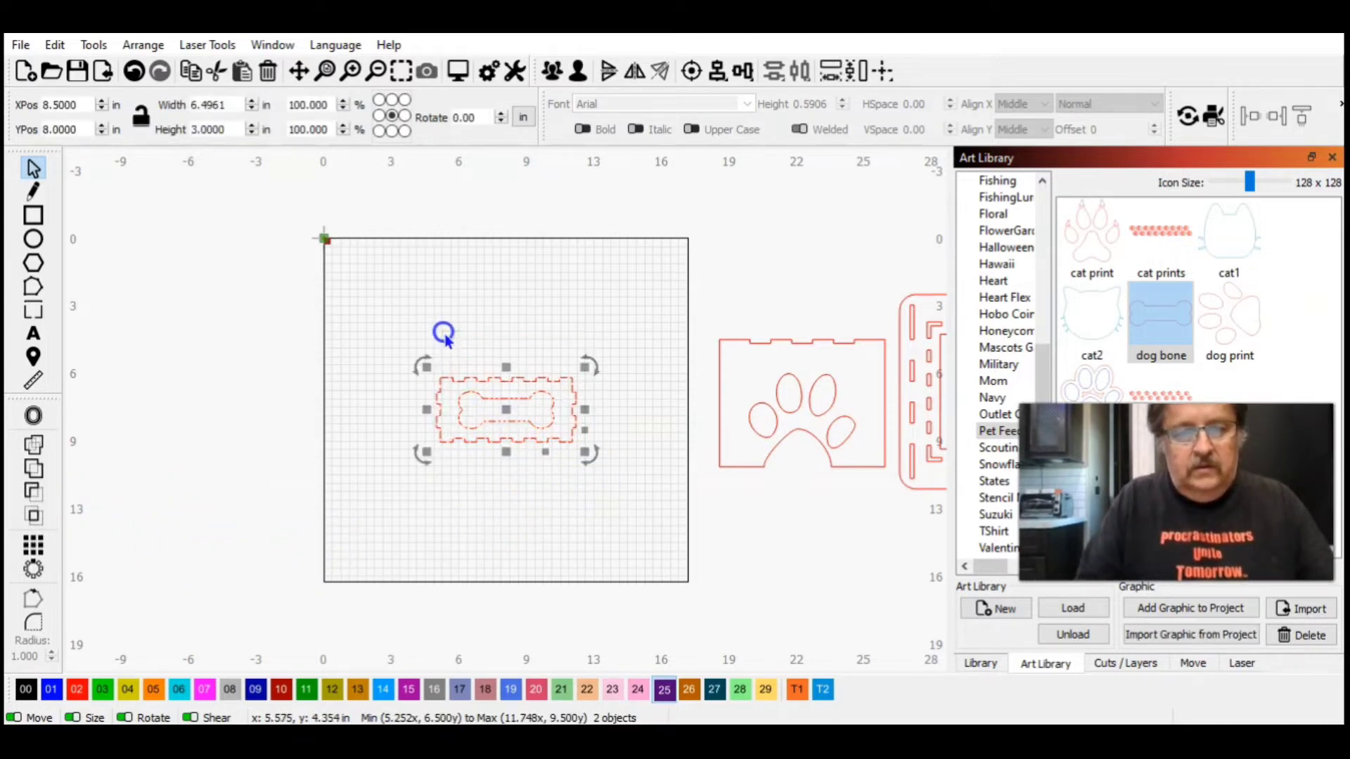
click(552, 70)
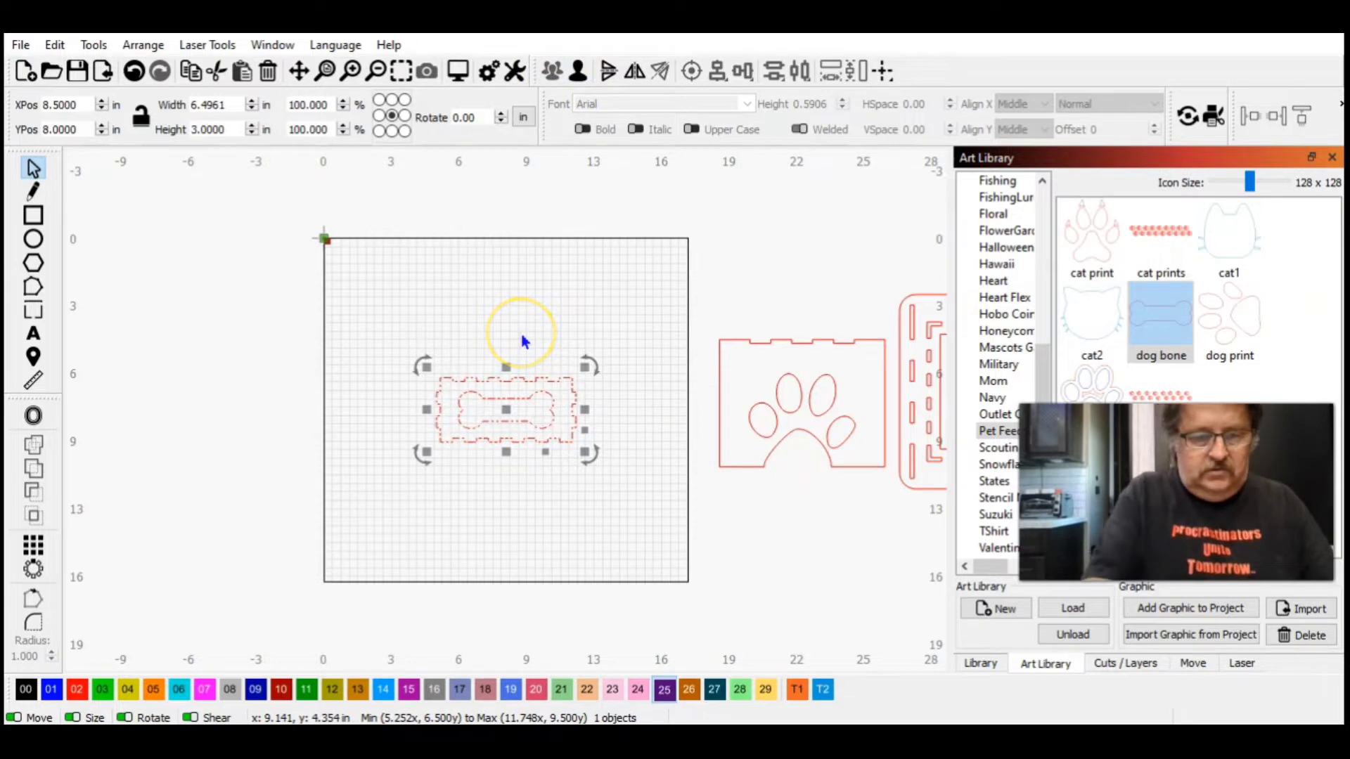
key(ctrl+d)
key(Down)
key(Down)
key(Down)
key(Down)
key(Down)
key(Down)
key(Down)
key(Down)
key(Down)
key(Down)
key(Down)
key(Down)
key(Down)
key(Down)
key(Down)
key(Down)
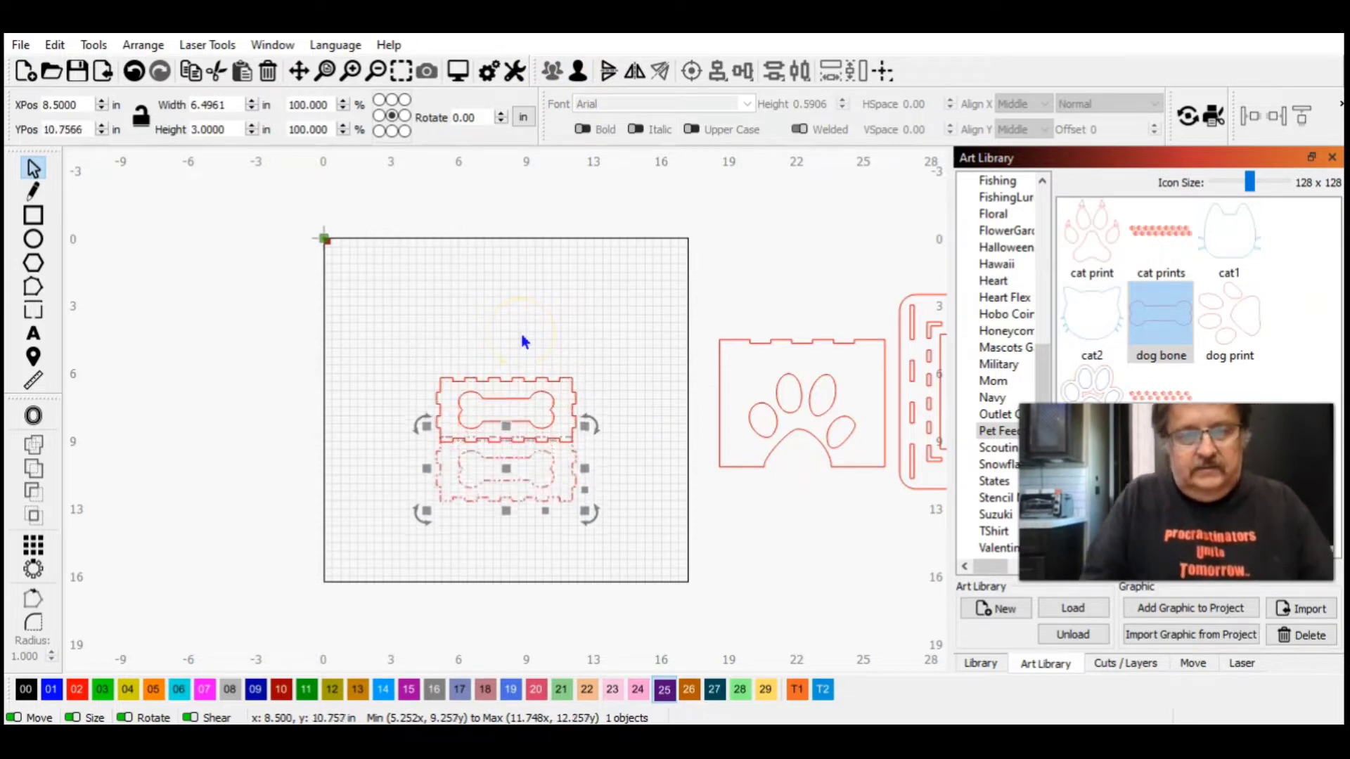
click(551, 382)
click(630, 464)
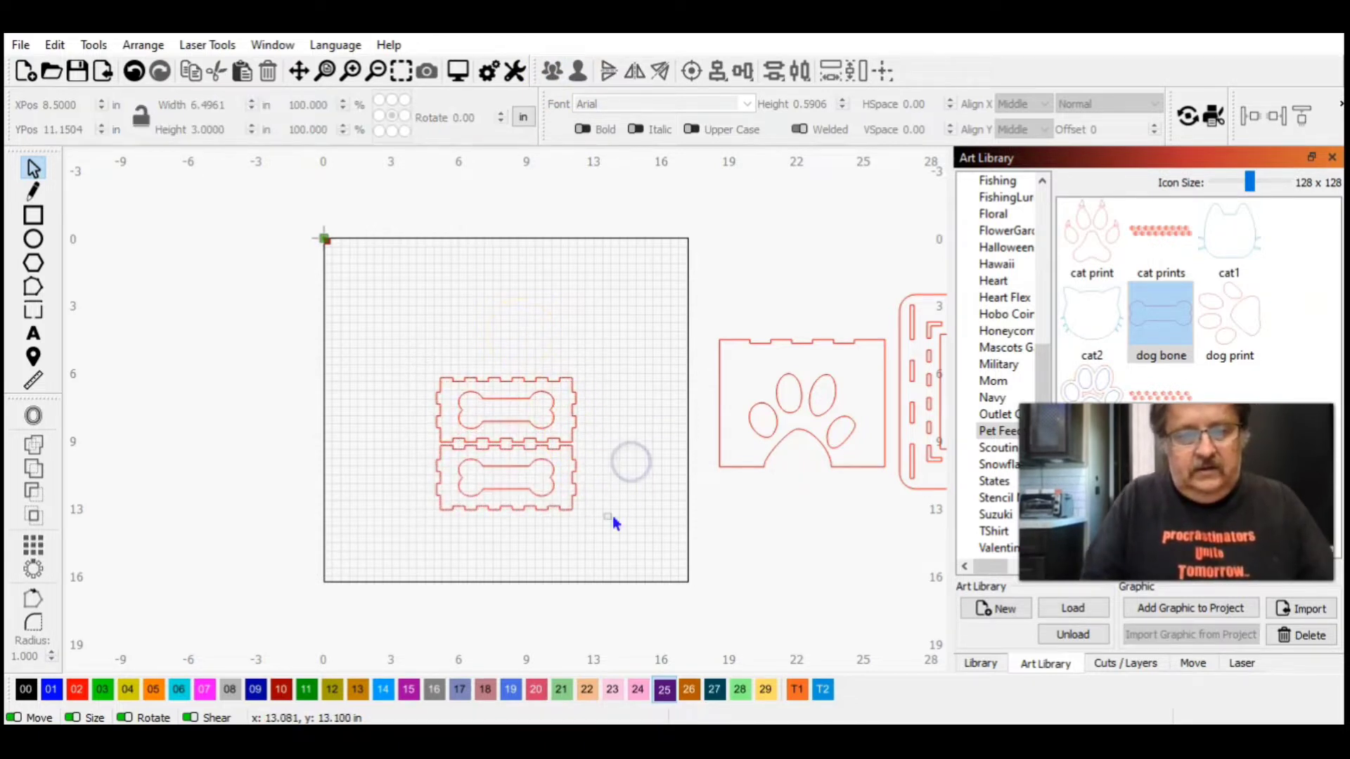
Group the two dog bone short panels and move them beside the paw print long panels, at about X -8.57, Y 11.13 in.
drag(613, 521, 421, 337)
click(553, 71)
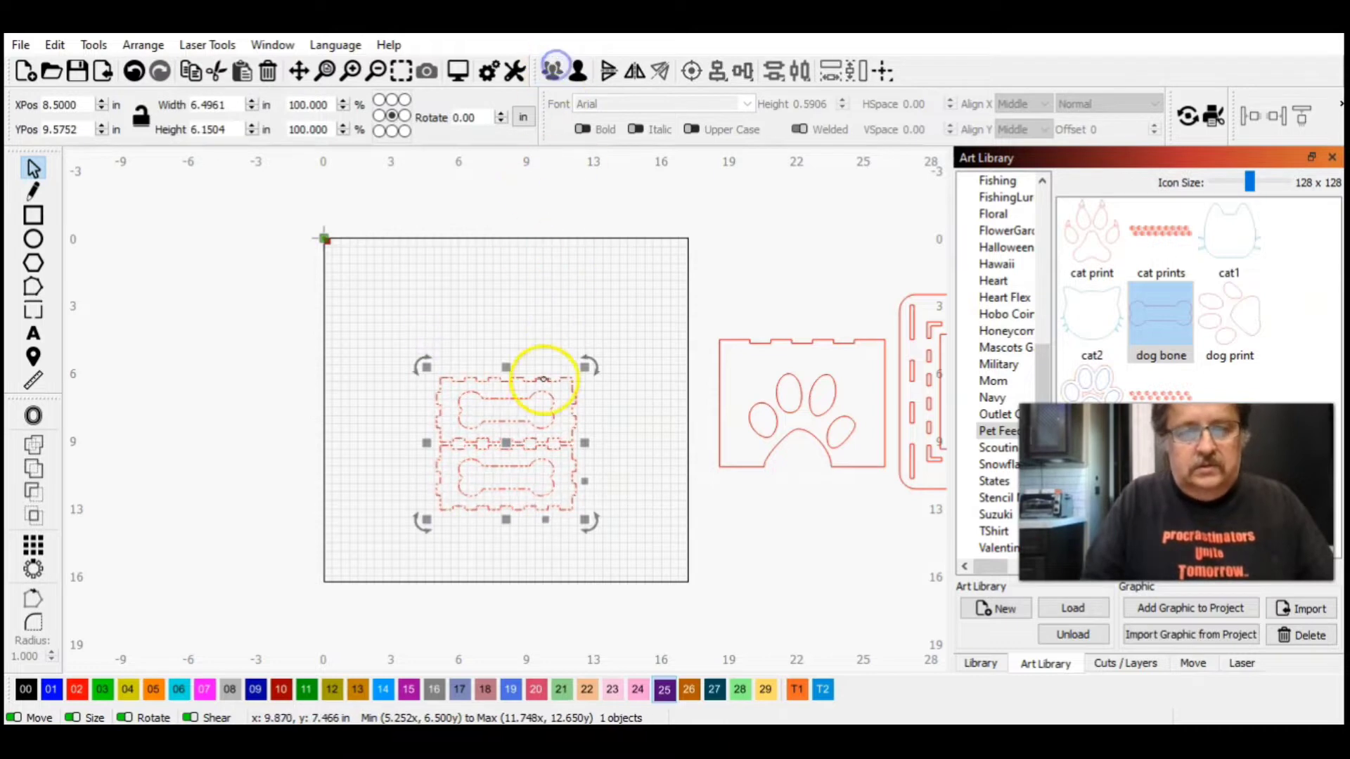
drag(491, 452, 604, 475)
click(621, 353)
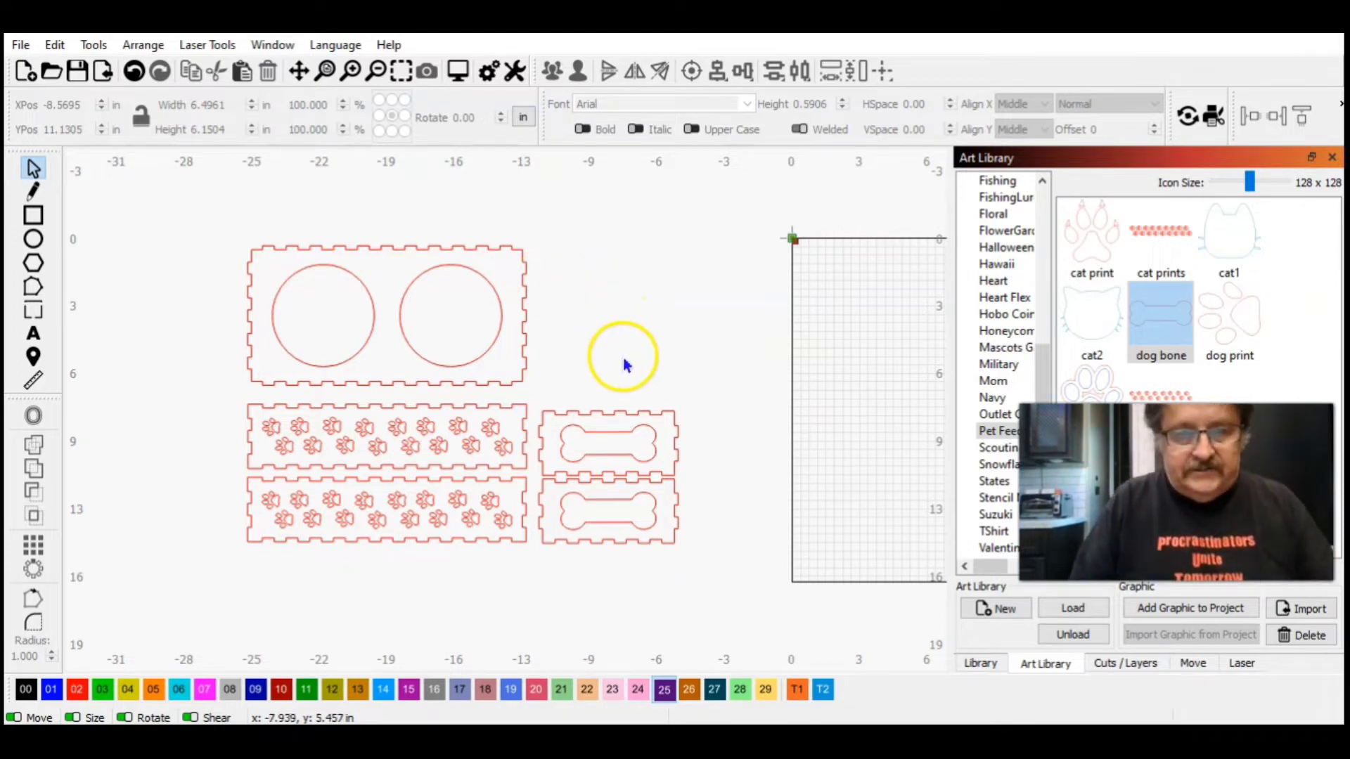
Zoom out to view all of the feeder's panels on both sides of the work area.
click(380, 77)
click(379, 77)
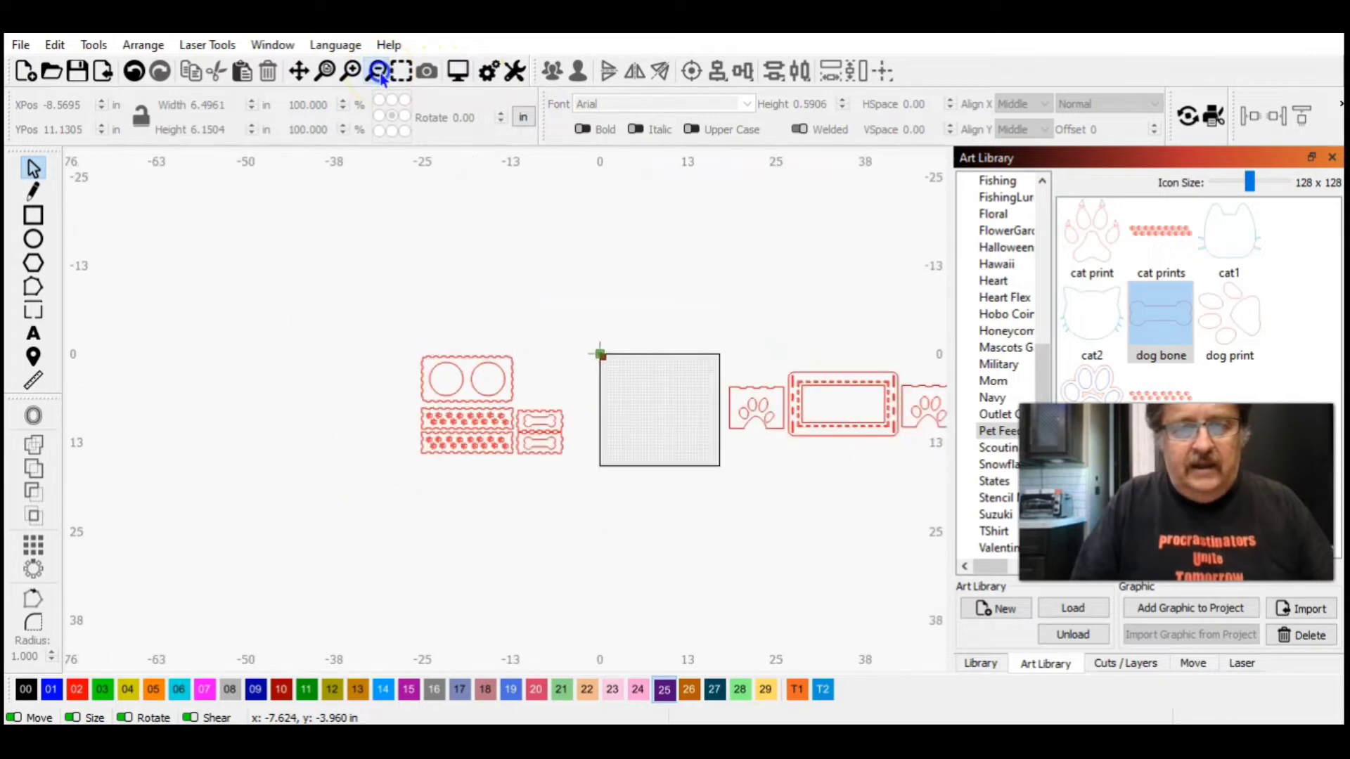
click(379, 77)
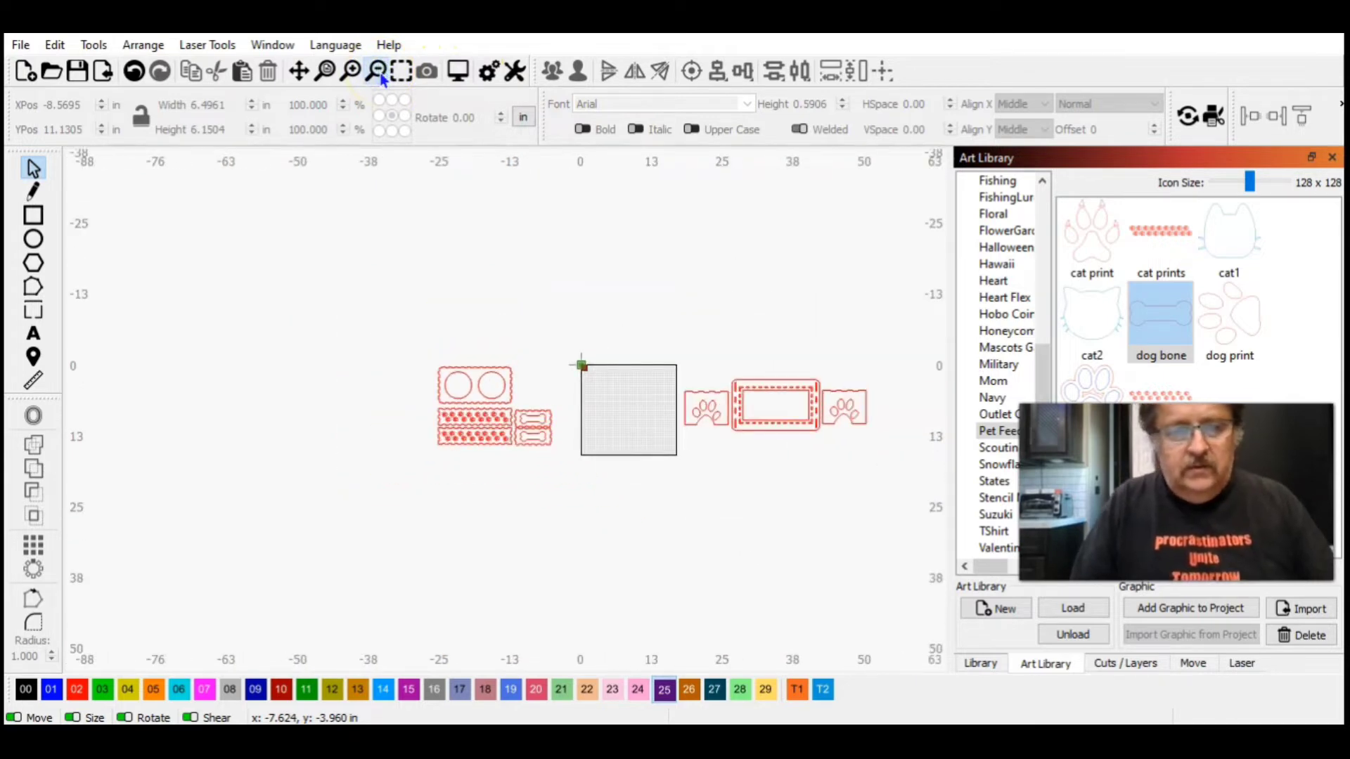